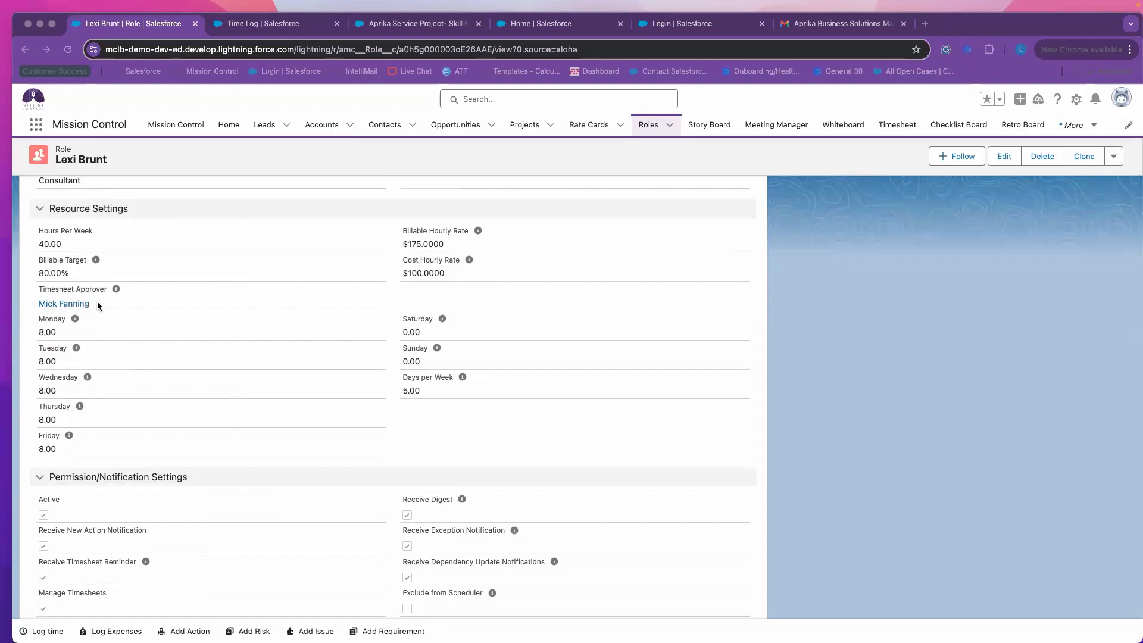
Edit the role and look up the same person as its Timesheet Approver to fill in the Expense Approver
scroll(162, 410, "down", 15)
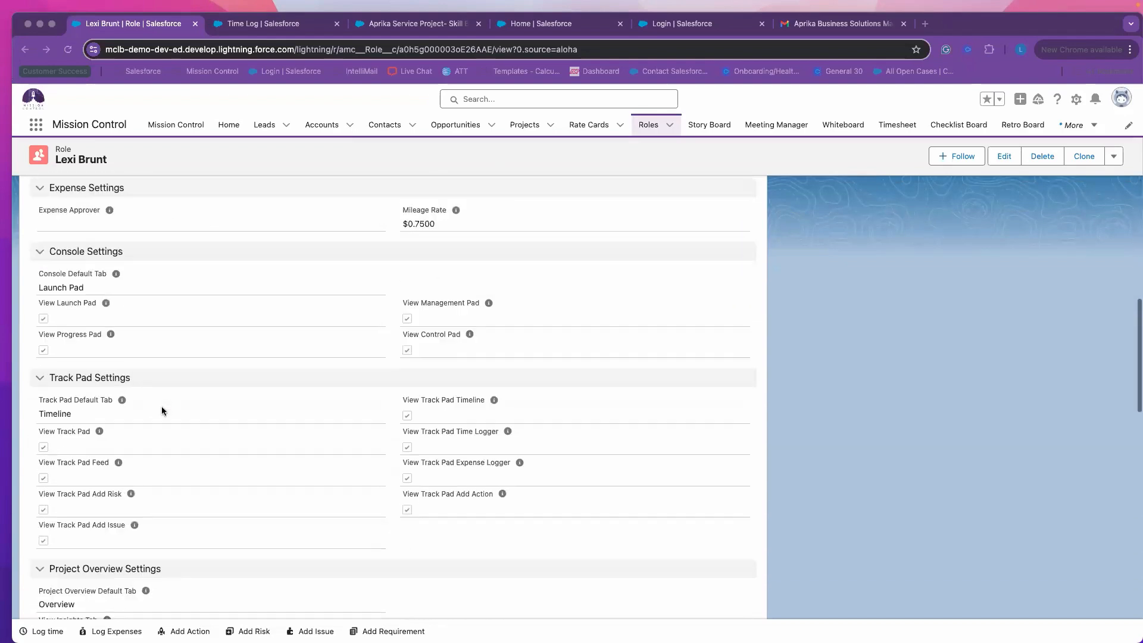
scroll(162, 411, "up", 3)
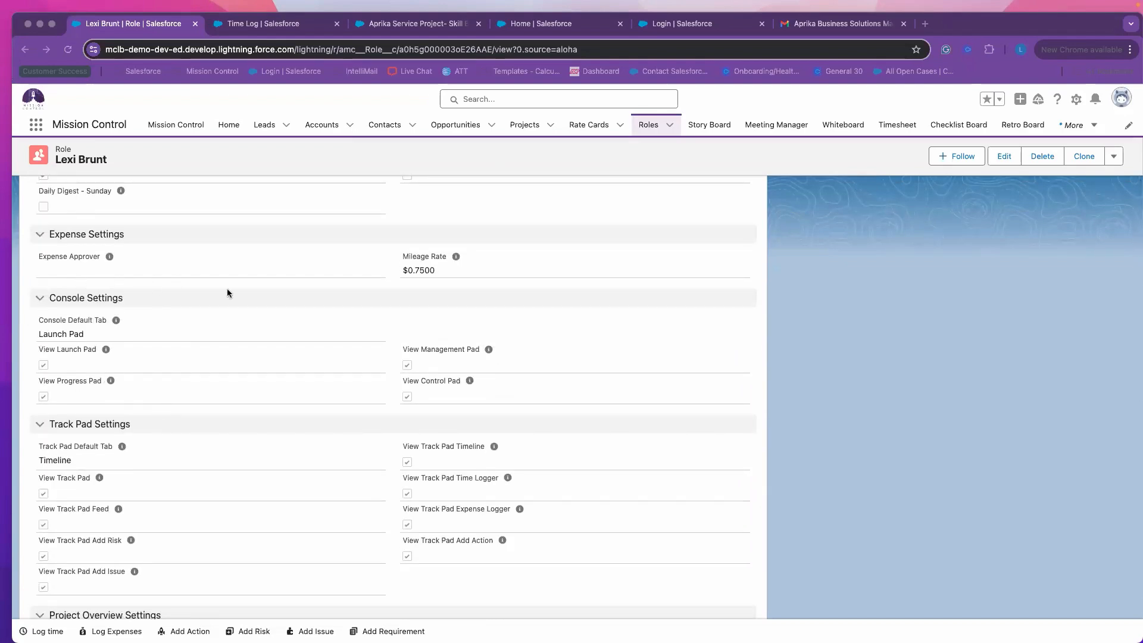
left_click(1006, 156)
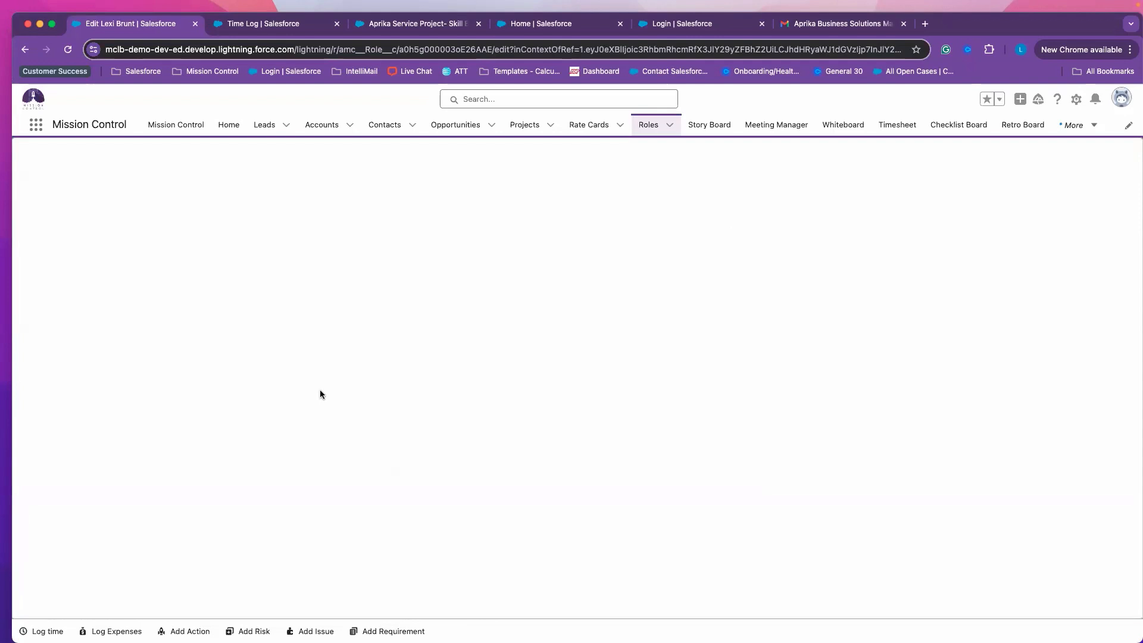
scroll(326, 434, "down", 3)
scroll(327, 434, "down", 5)
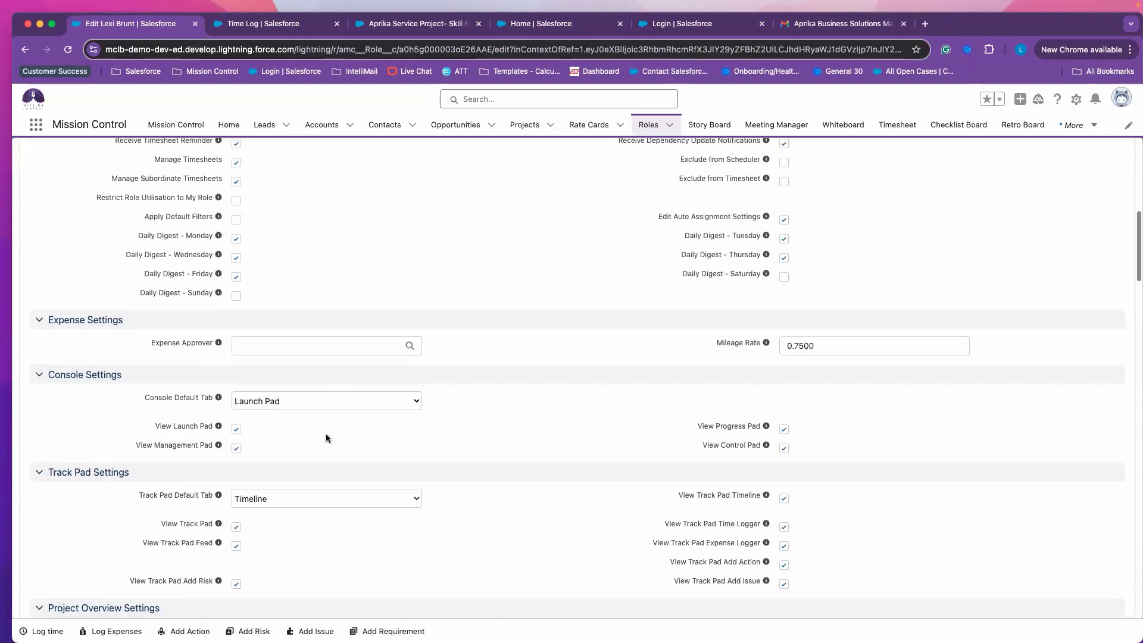
left_click(308, 324)
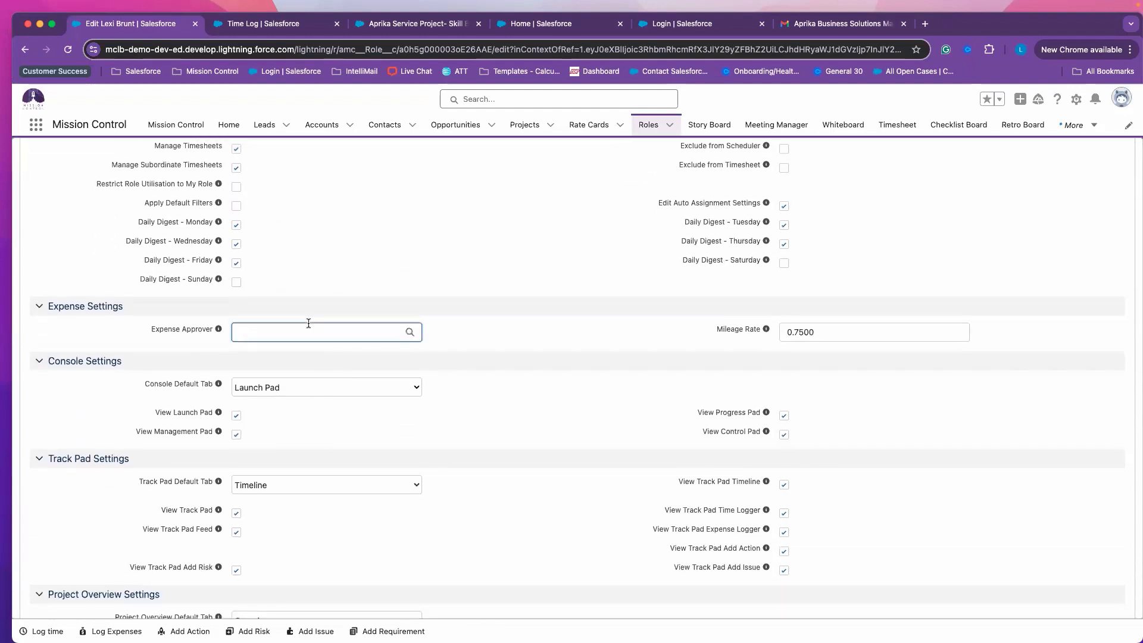
type("mmi")
type("ick")
left_click(409, 334)
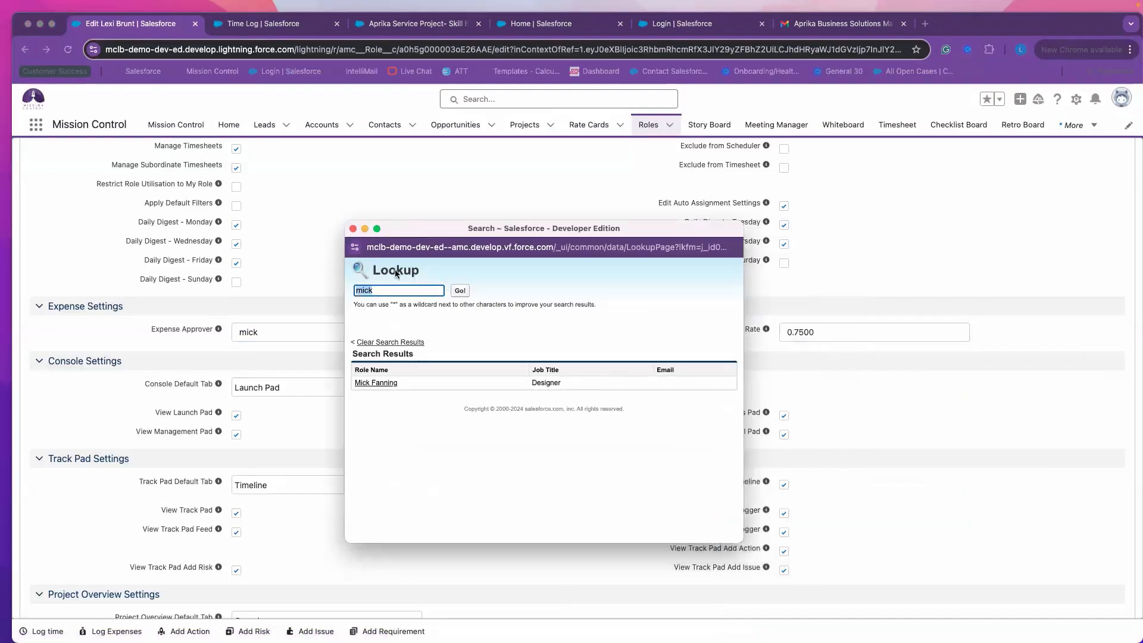
left_click(363, 383)
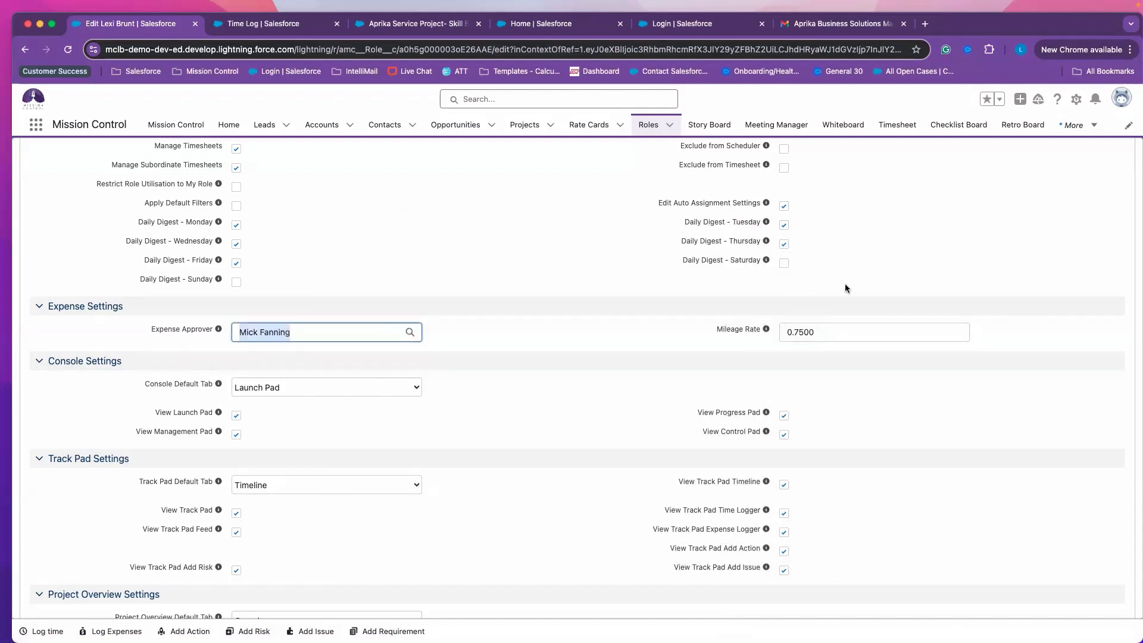
scroll(695, 301, "up", 1)
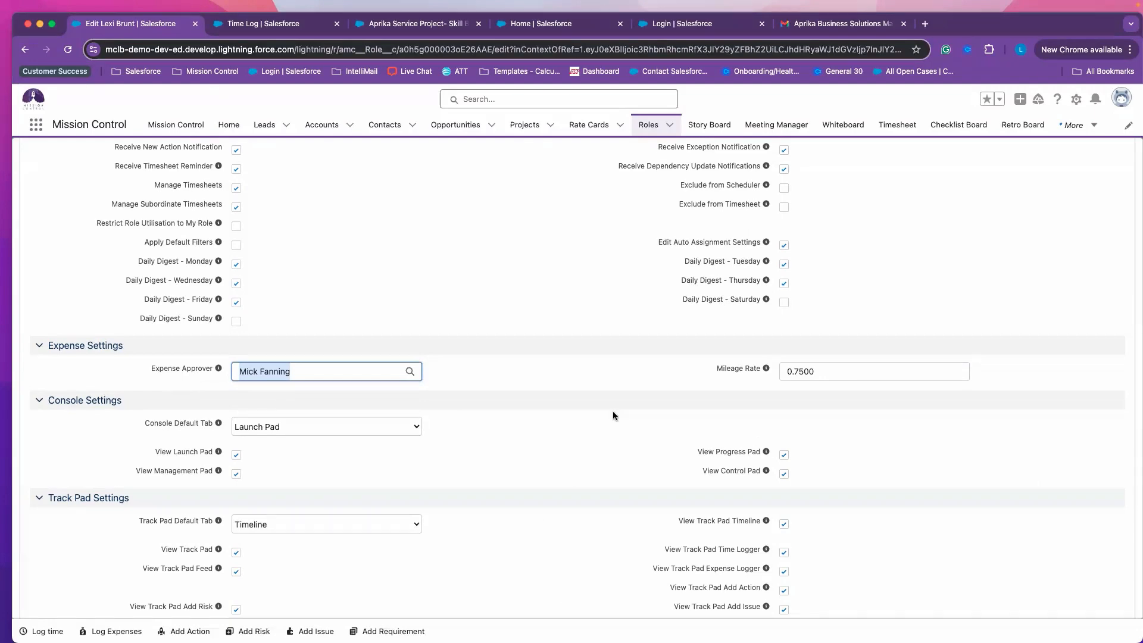
scroll(639, 383, "up", 8)
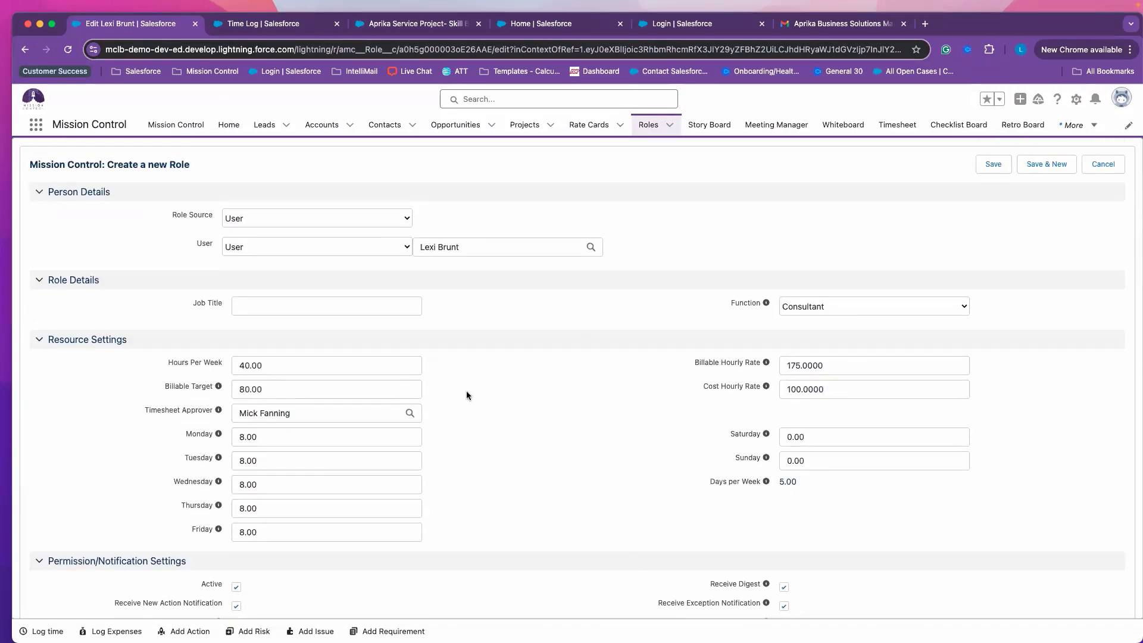
Open the project "Aprika Service Project- Skill Based" and show its details
left_click(528, 134)
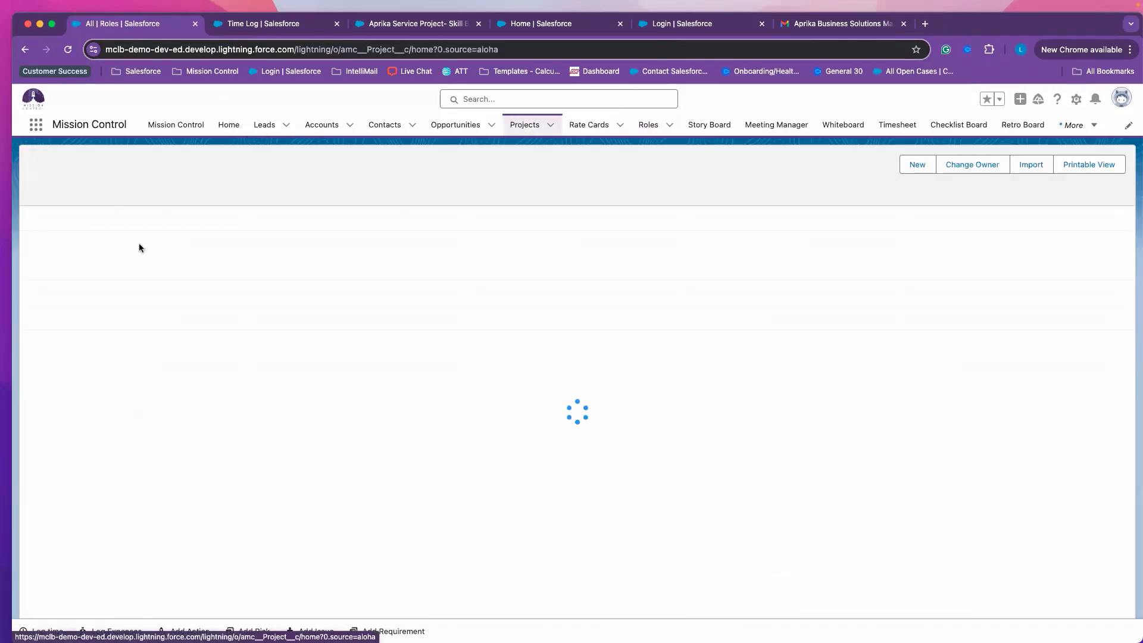
left_click(127, 528)
scroll(151, 554, "down", 1)
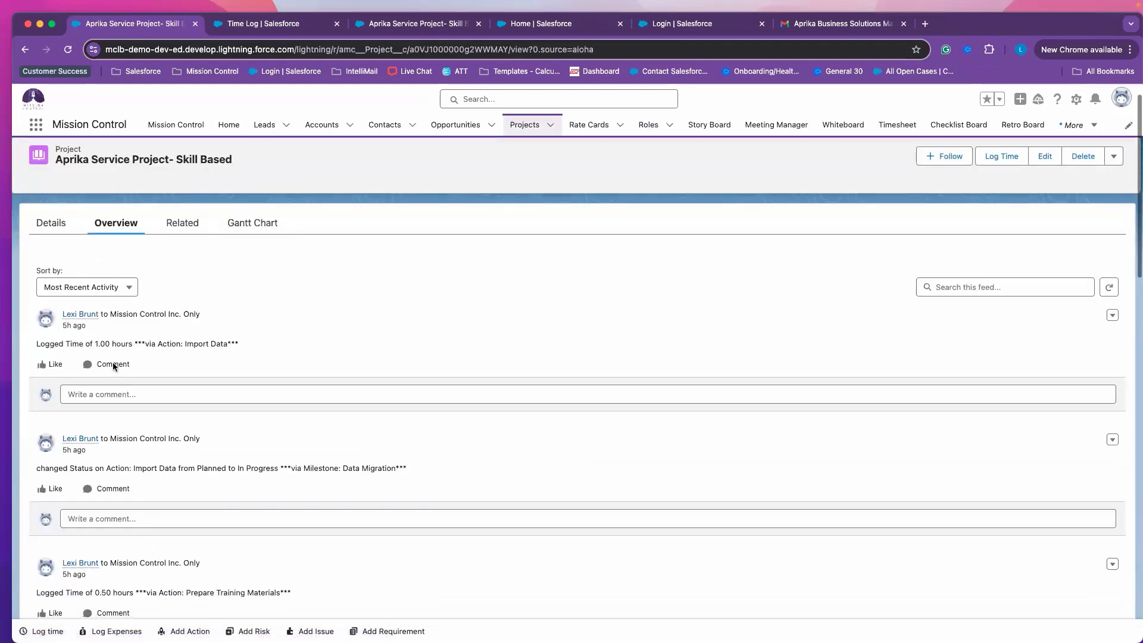
left_click(49, 223)
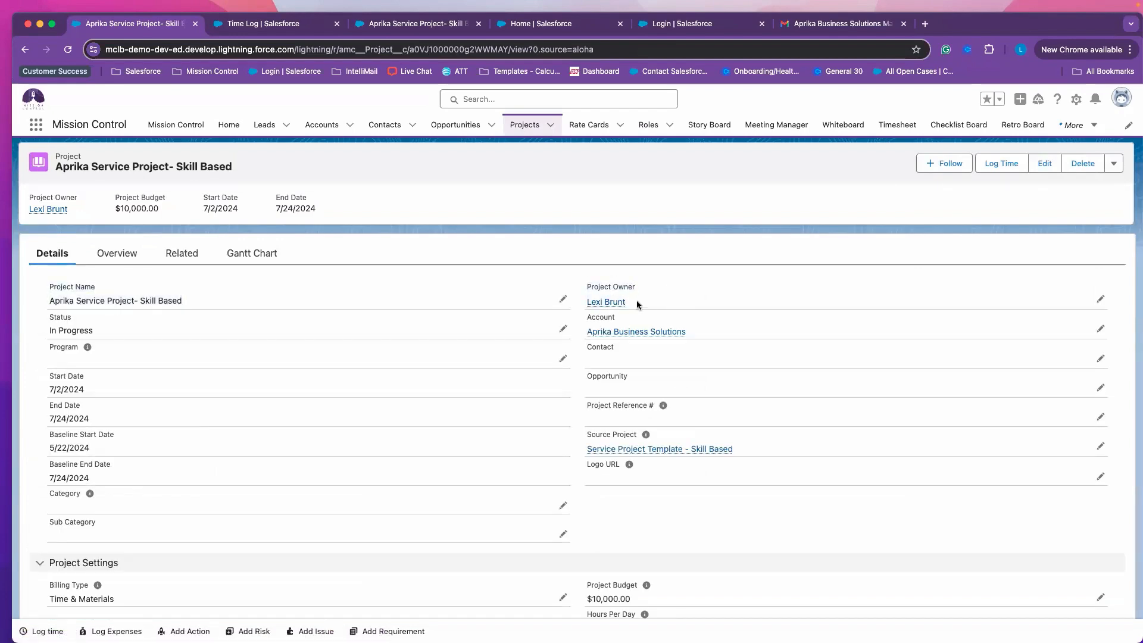
Examine the project's timesheet and expense approval requirement settings for the project owner and the role manager
scroll(470, 377, "down", 15)
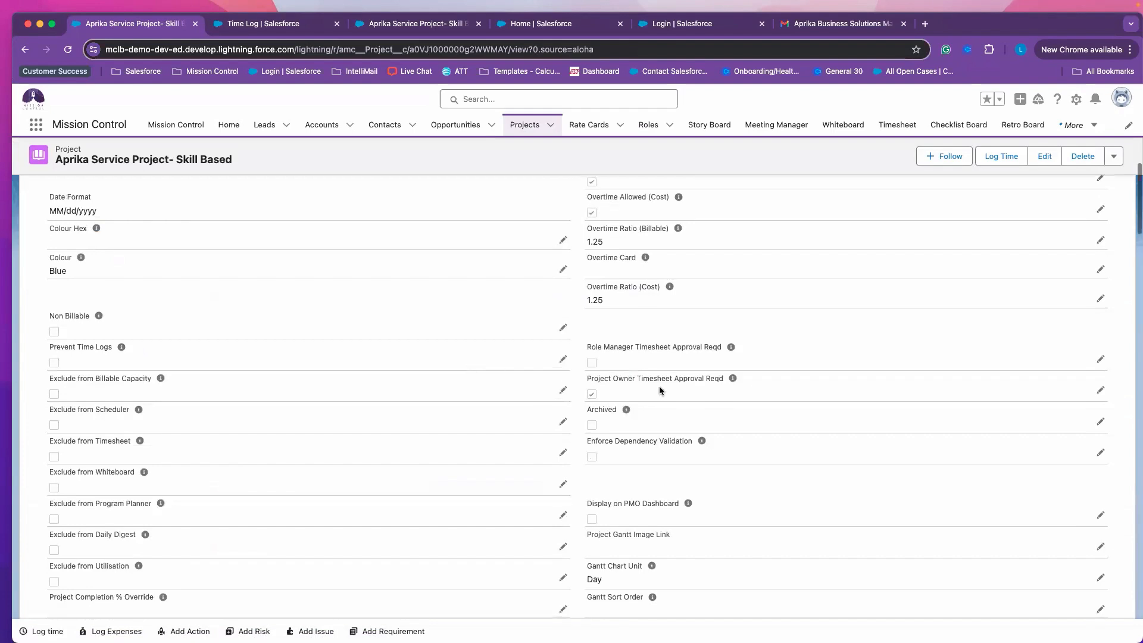
left_click_drag(724, 381, 585, 385)
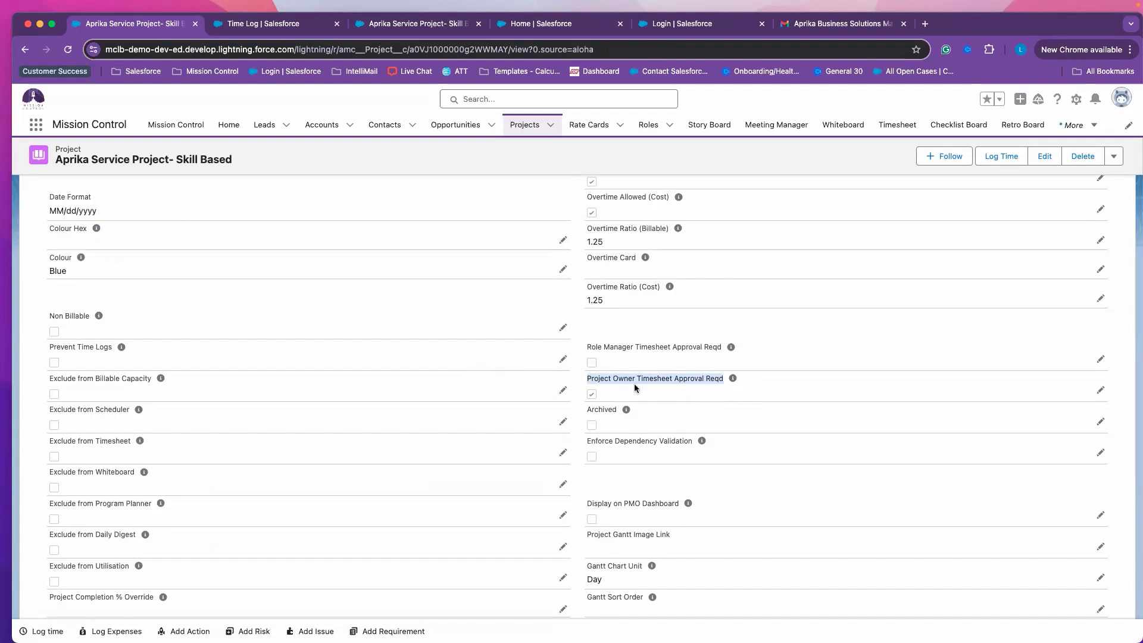
left_click_drag(586, 345, 721, 350)
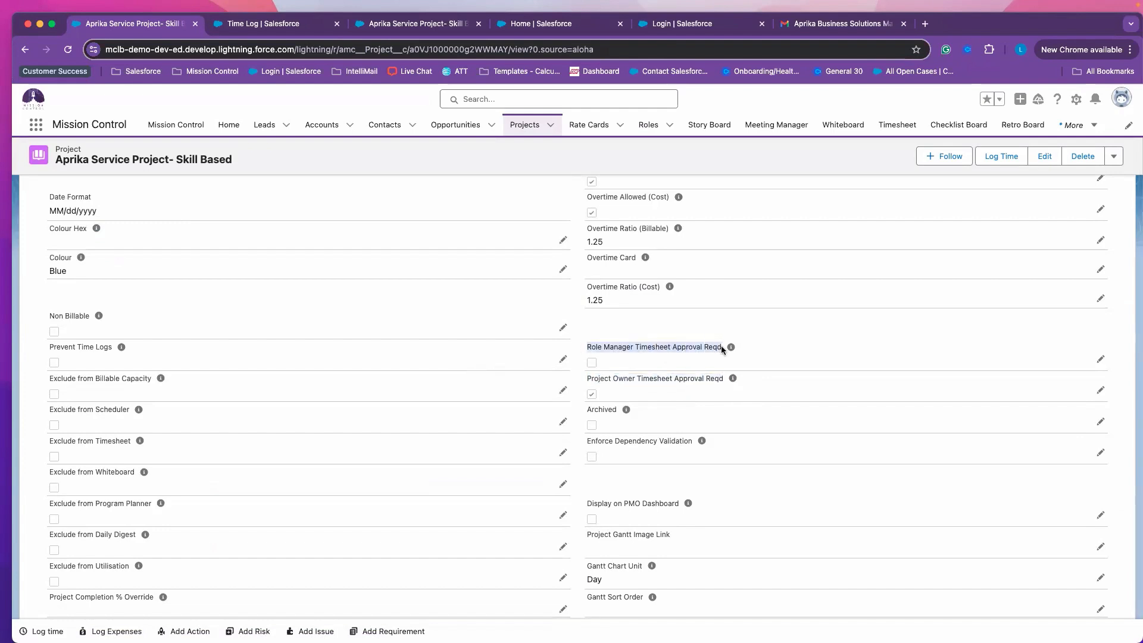
mouse_move(625, 410)
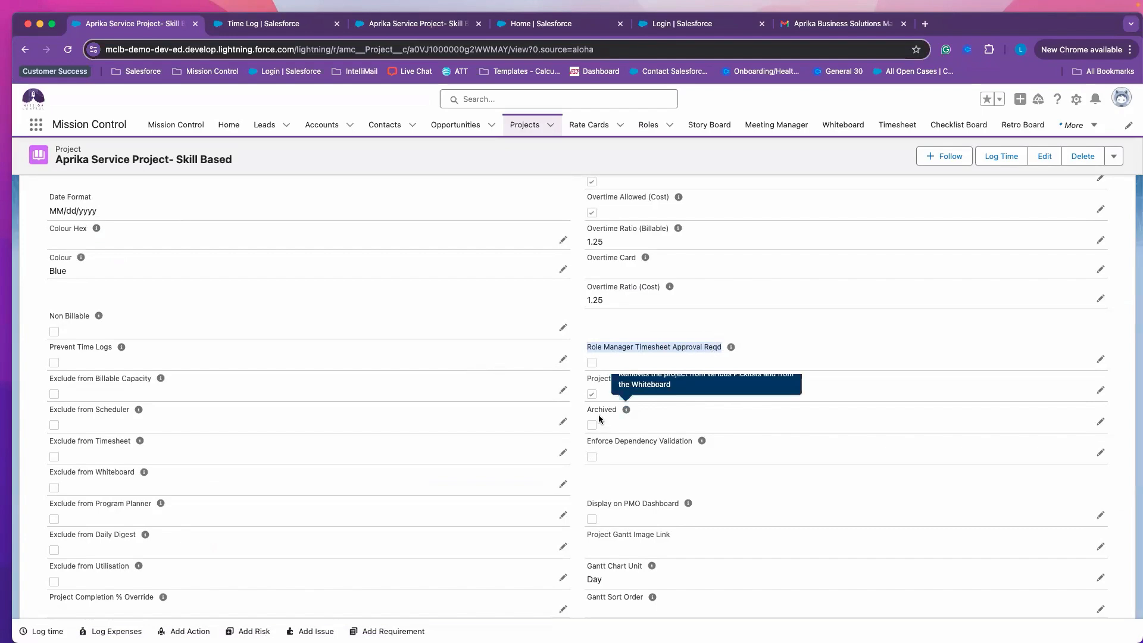
scroll(599, 416, "down", 5)
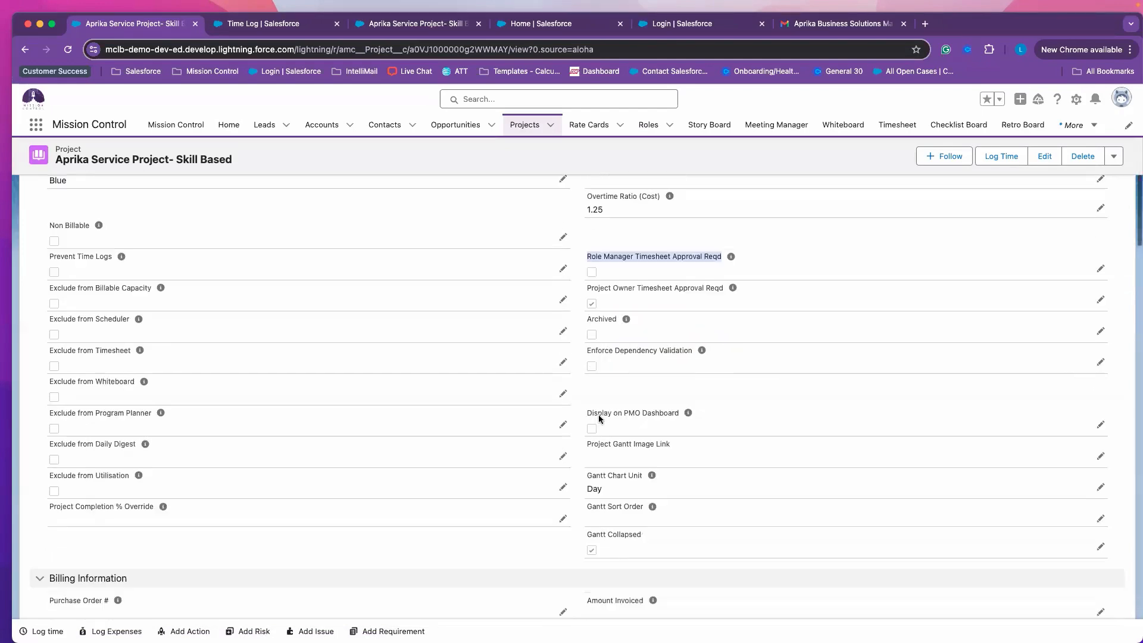
scroll(599, 416, "down", 15)
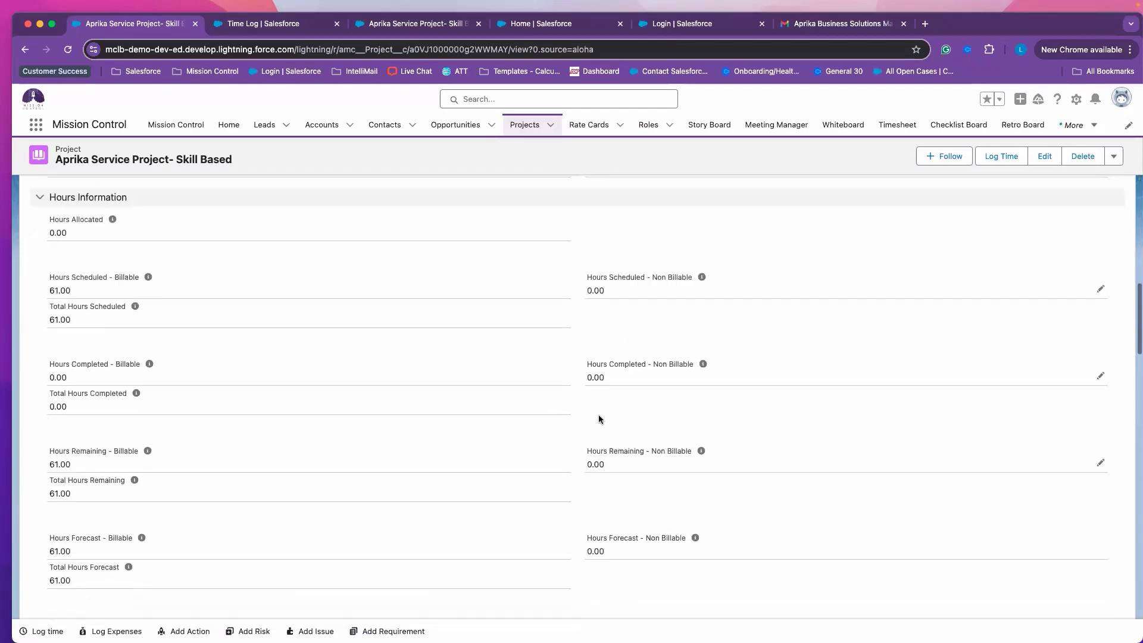
scroll(598, 414, "down", 10)
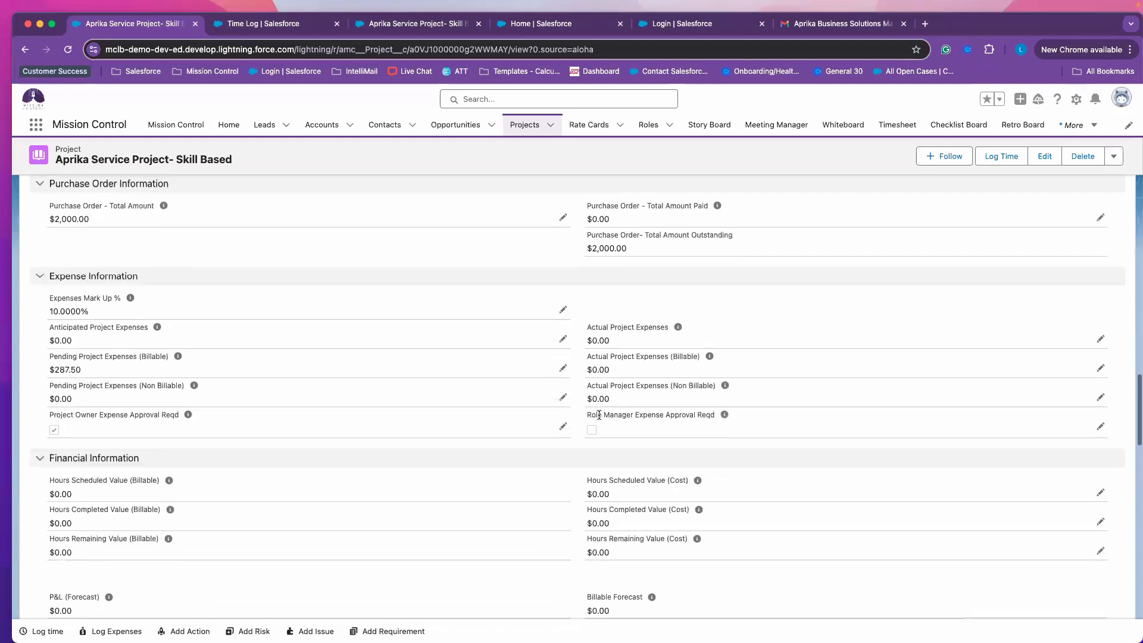
left_click_drag(45, 398, 178, 398)
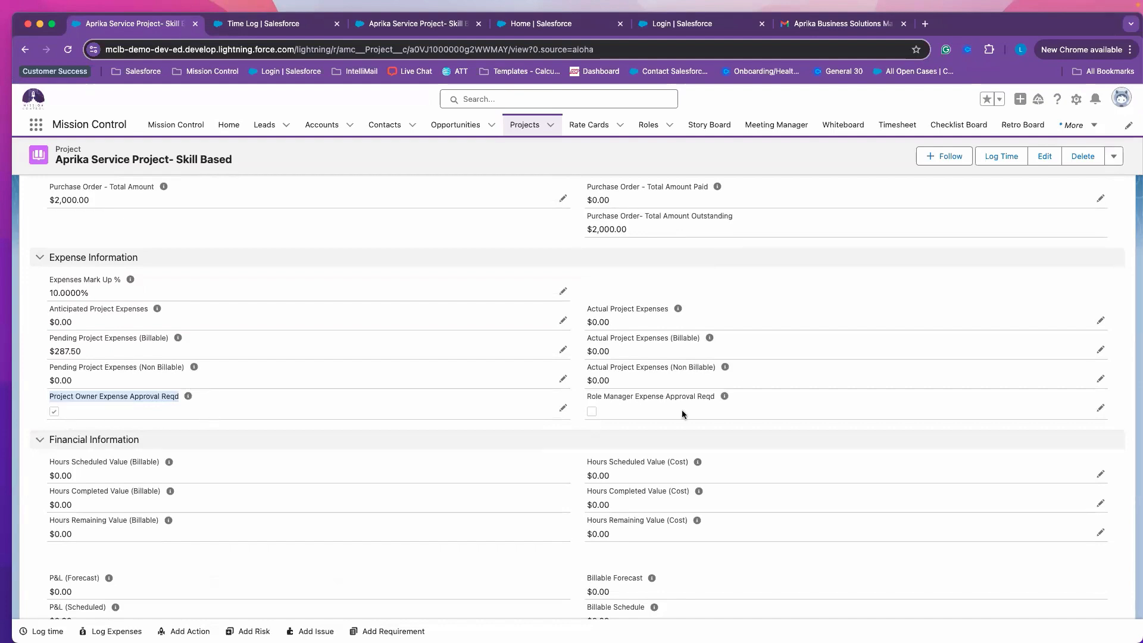
left_click_drag(583, 395, 714, 396)
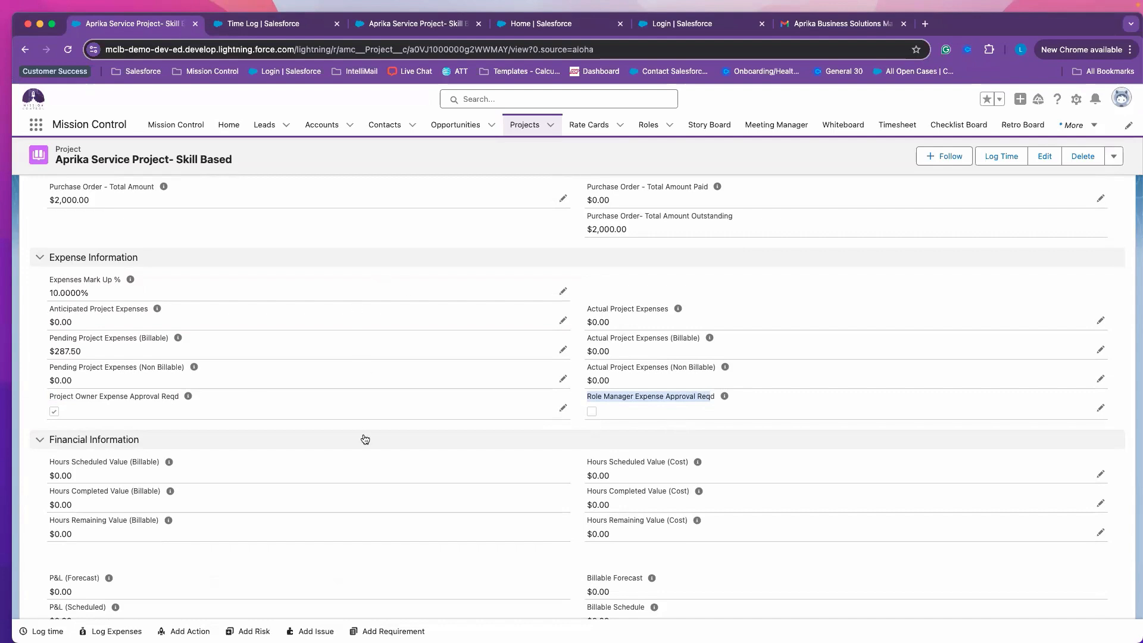
Open the time logging form for the Import Data action in the project overview's work breakdown structure and enlarge the browser window
scroll(968, 113, "up", 6)
scroll(862, 329, "up", 10)
scroll(862, 335, "up", 5)
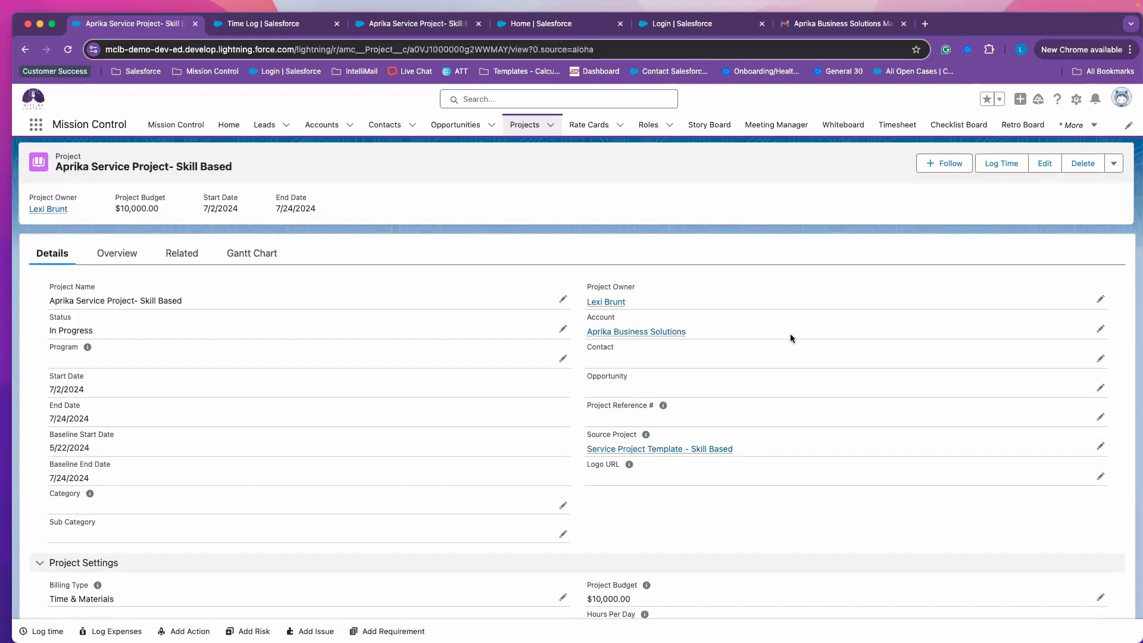
left_click(116, 255)
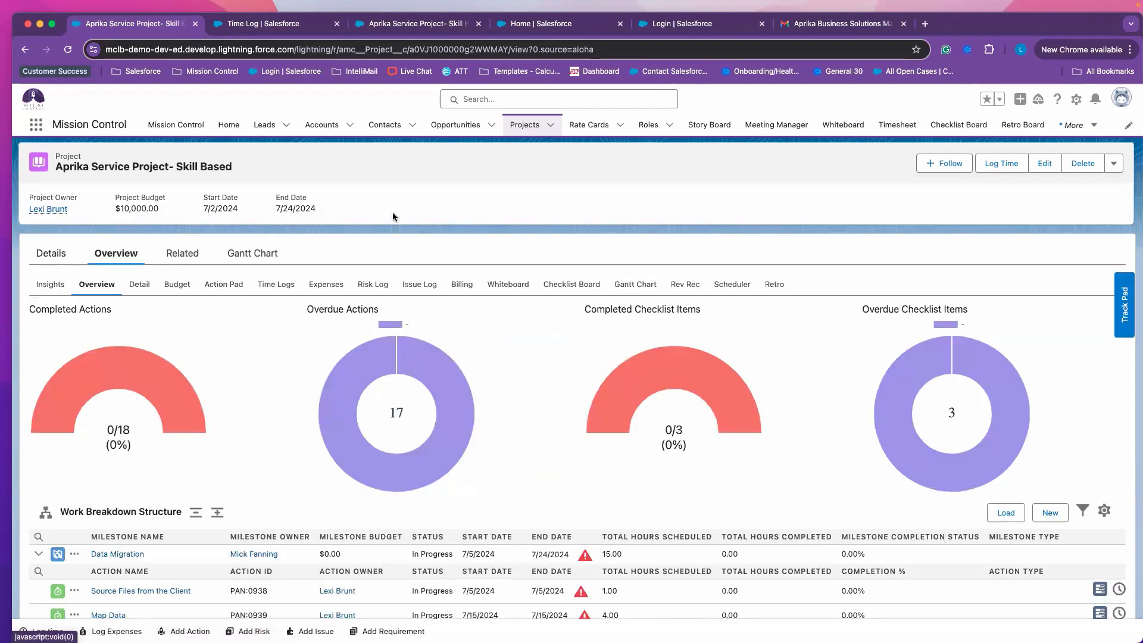
scroll(481, 237, "down", 1)
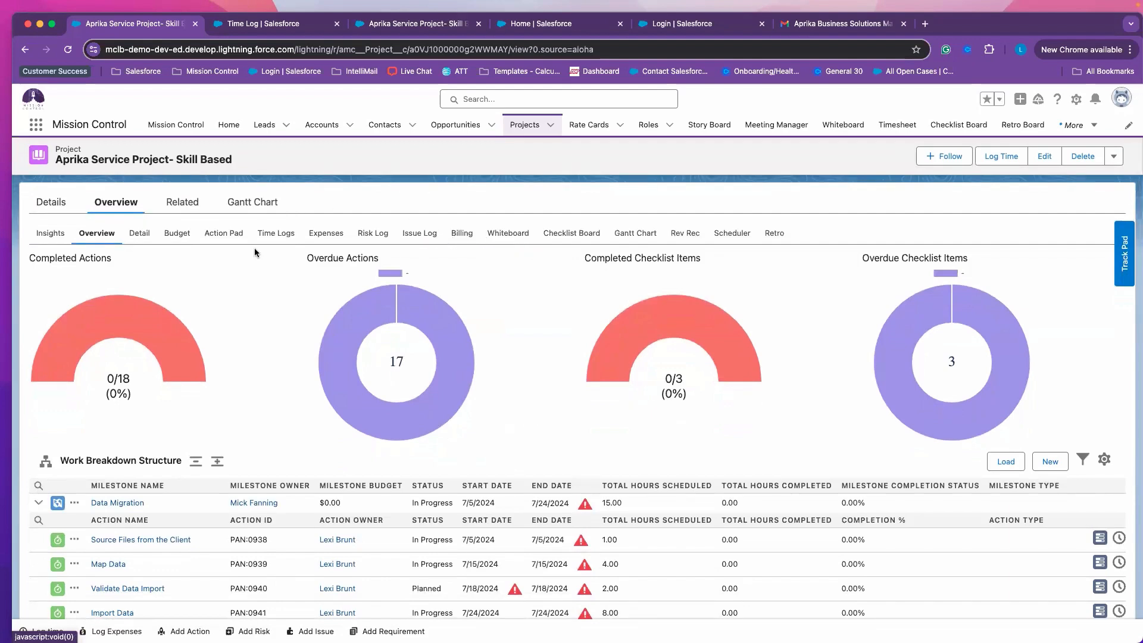
scroll(276, 364, "down", 3)
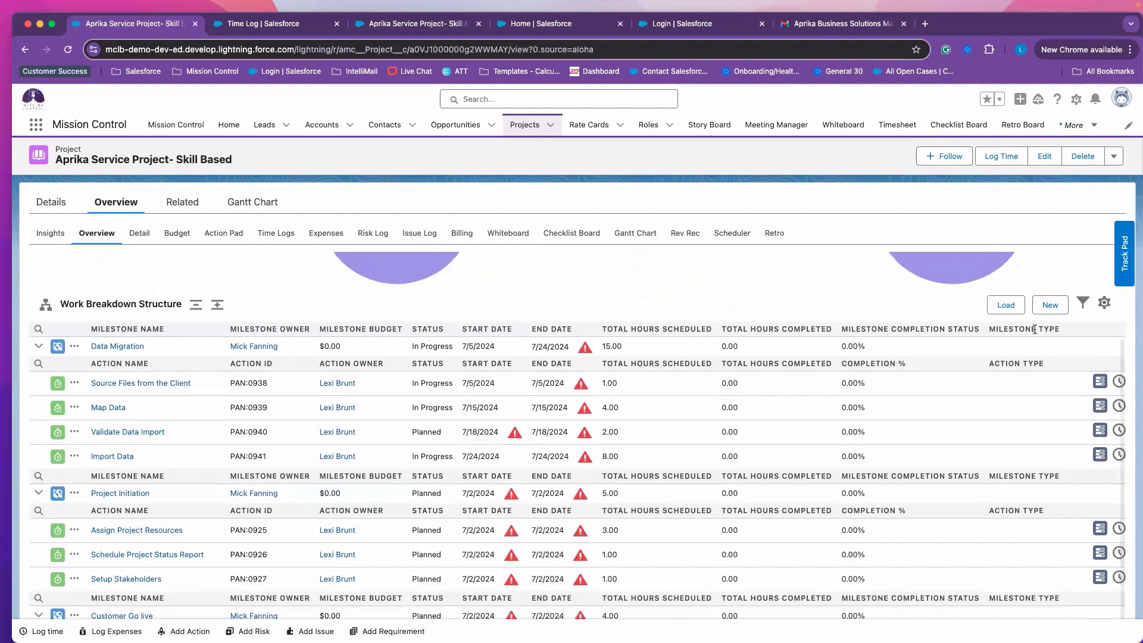
scroll(1110, 434, "right", 3)
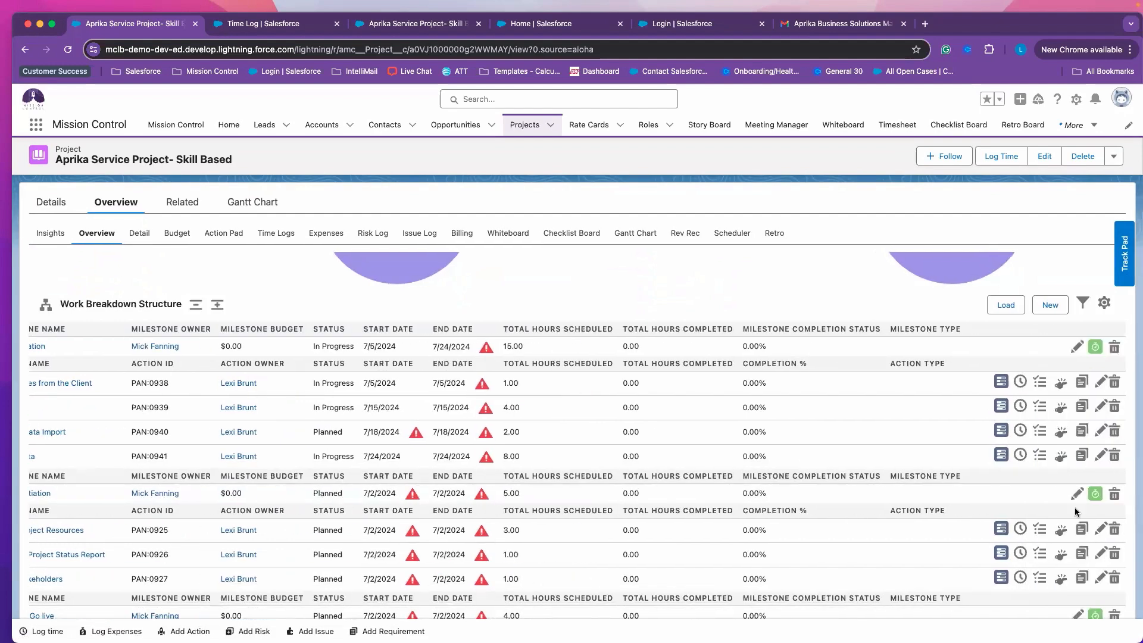
left_click(1018, 457)
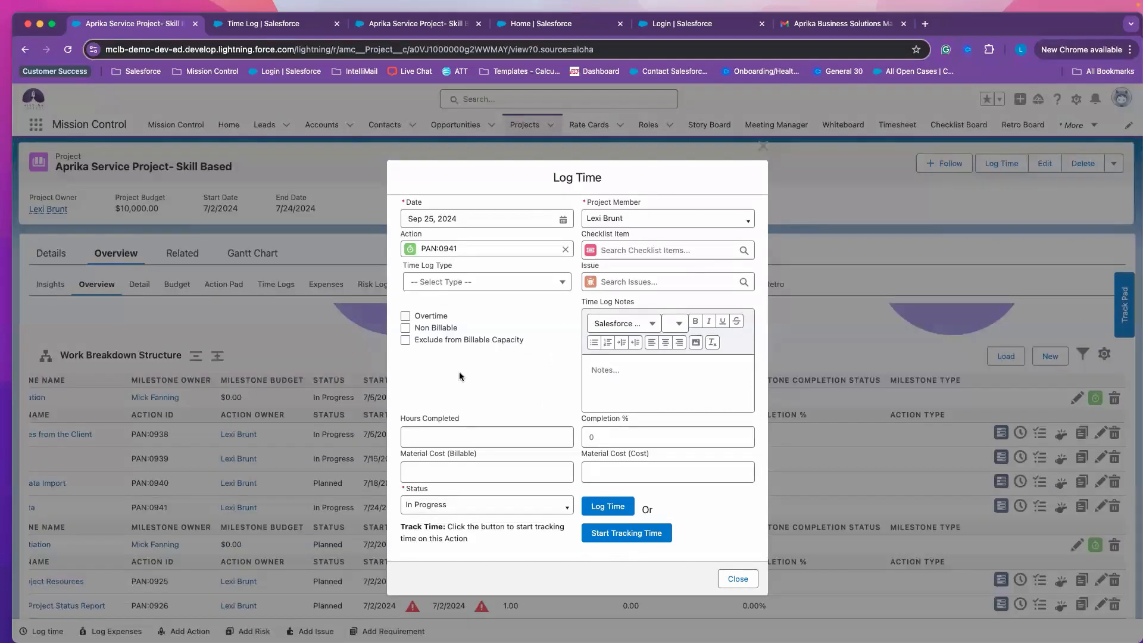
left_click(51, 25)
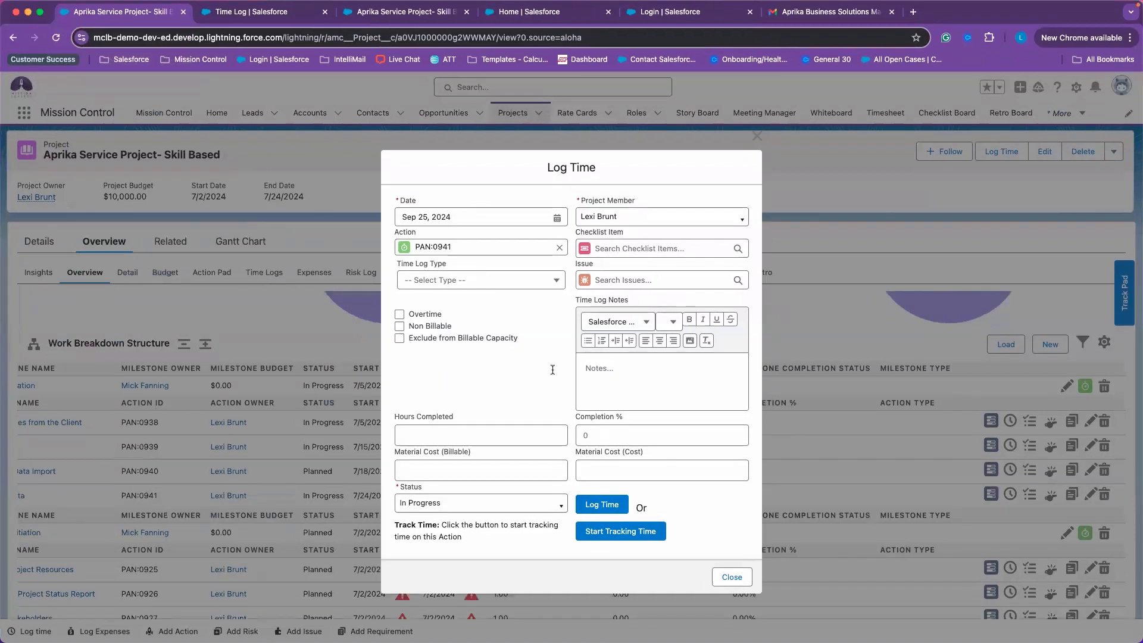
Log time on the Import Data action with 0 hours completed, keeping the status In Progress
left_click(424, 421)
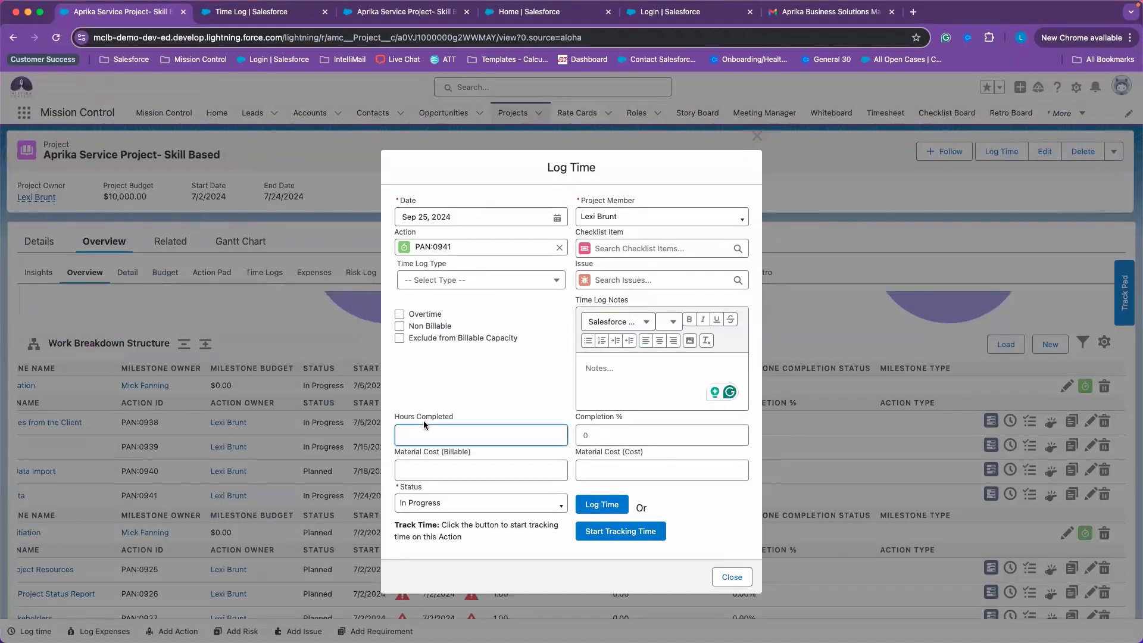
type("0")
left_click(529, 378)
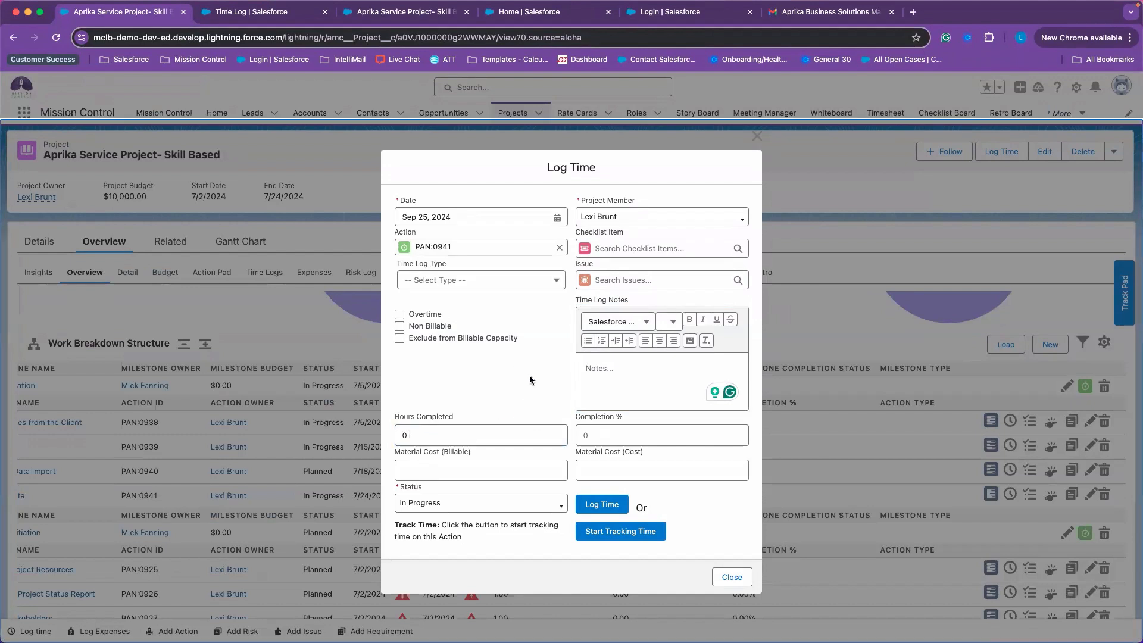
left_click(590, 505)
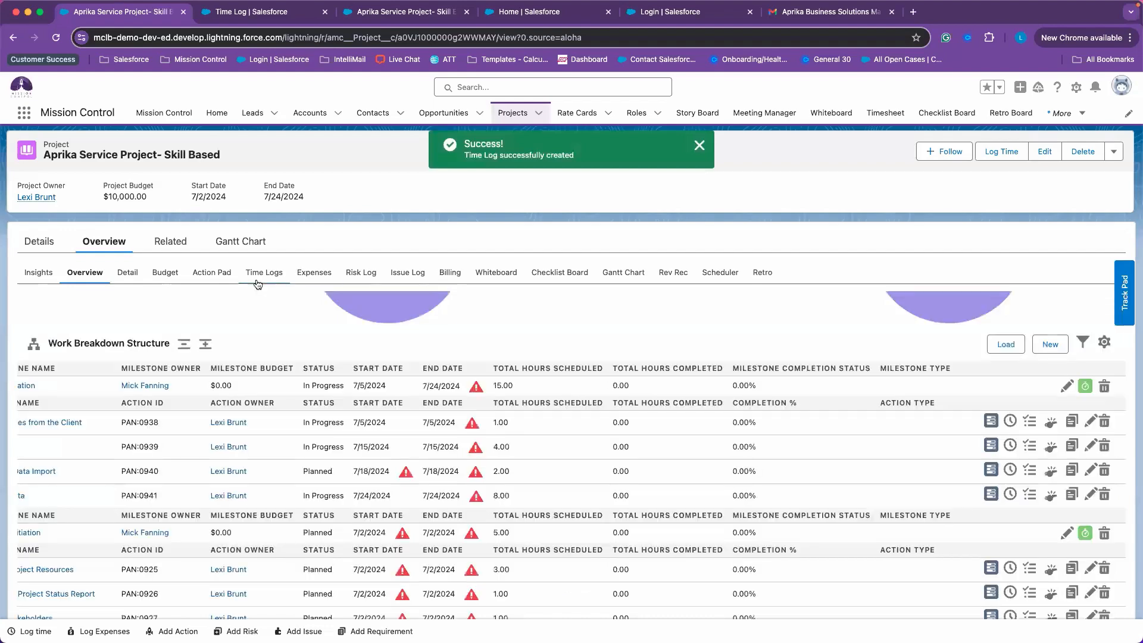
Open the 0.0-hour Import Data time log for editing from the project's Time Log Summary
left_click(271, 272)
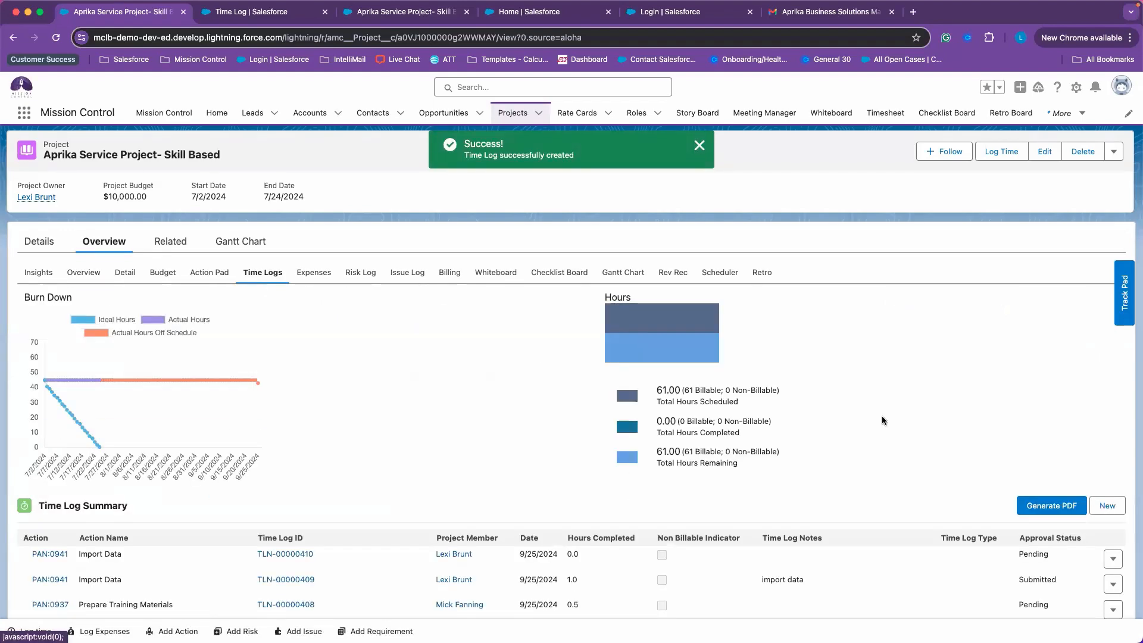
scroll(883, 420, "down", 2)
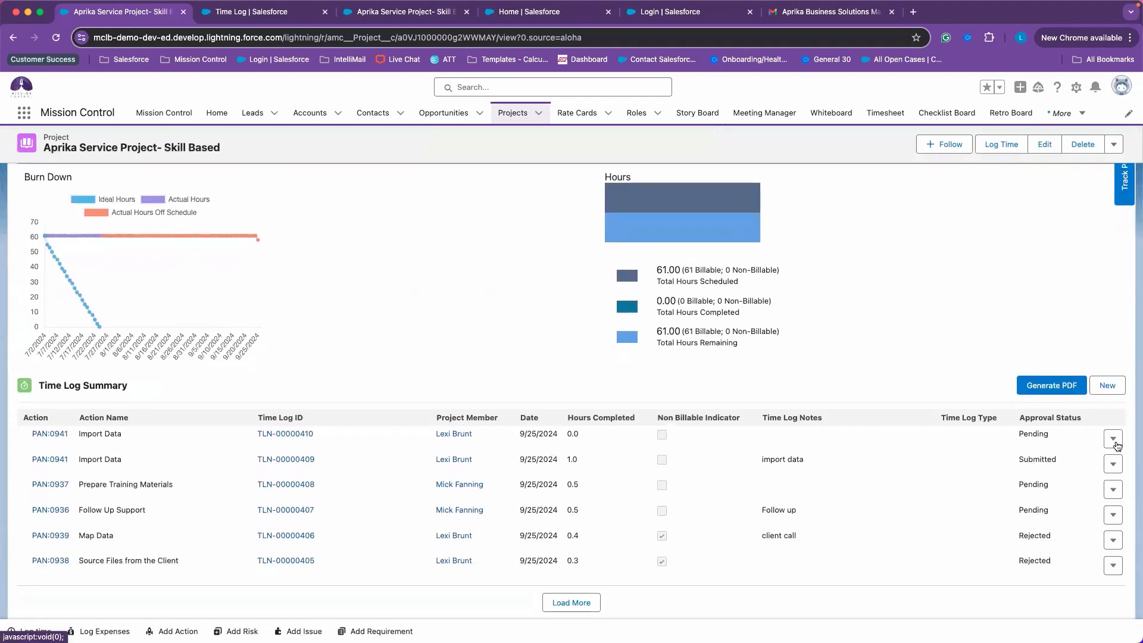
left_click(1113, 439)
left_click(1047, 461)
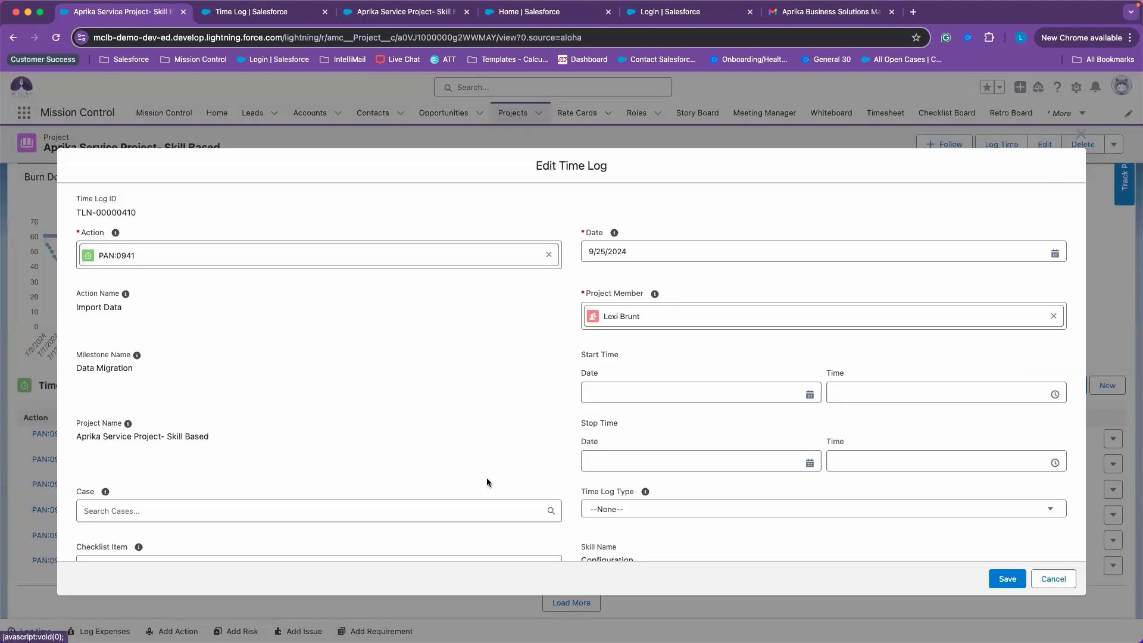
Set the hours completed of the Import Data time log to 0.5
scroll(488, 481, "down", 3)
scroll(488, 481, "down", 3)
scroll(489, 476, "up", 5)
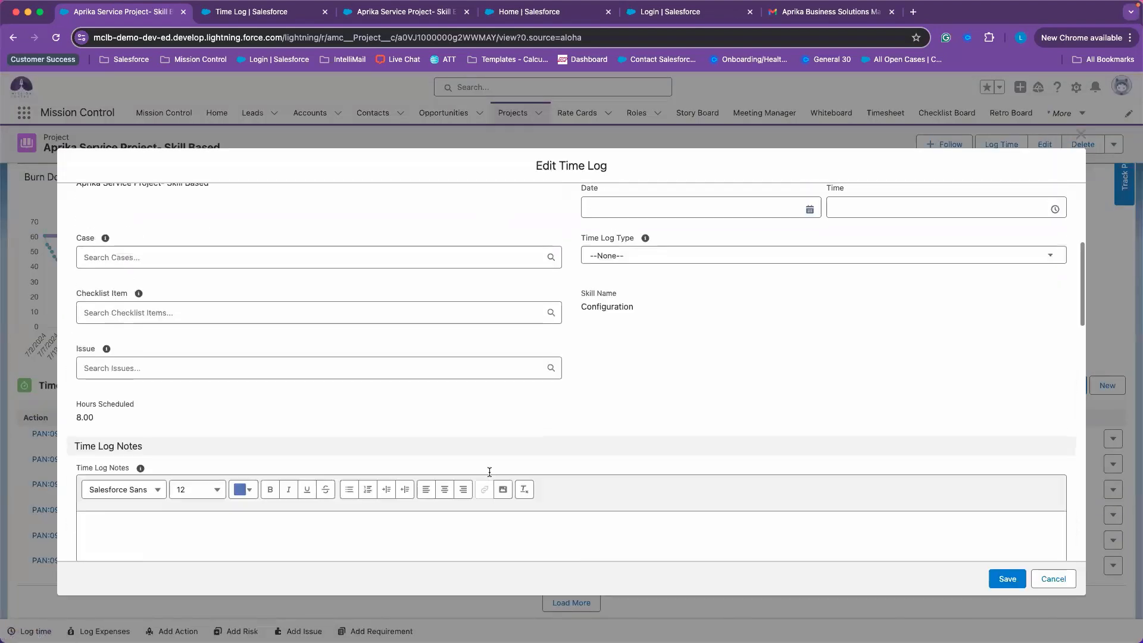
scroll(489, 474, "up", 2)
scroll(489, 474, "down", 3)
scroll(490, 474, "down", 10)
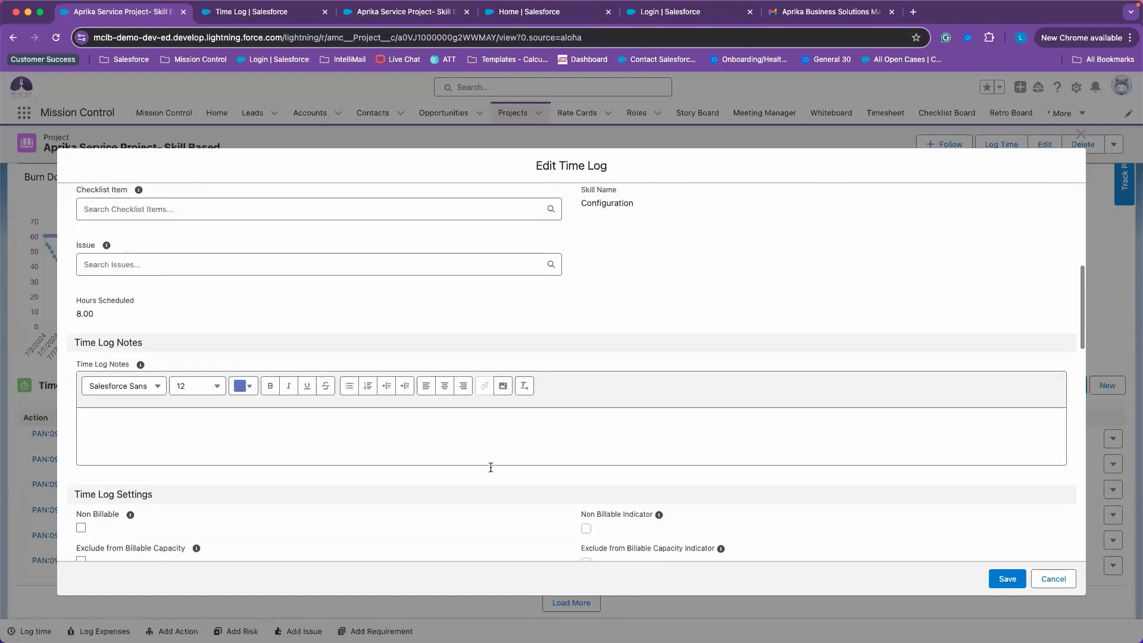
scroll(490, 467, "down", 2)
left_click(140, 358)
key("BackSpace")
key("BackSpace")
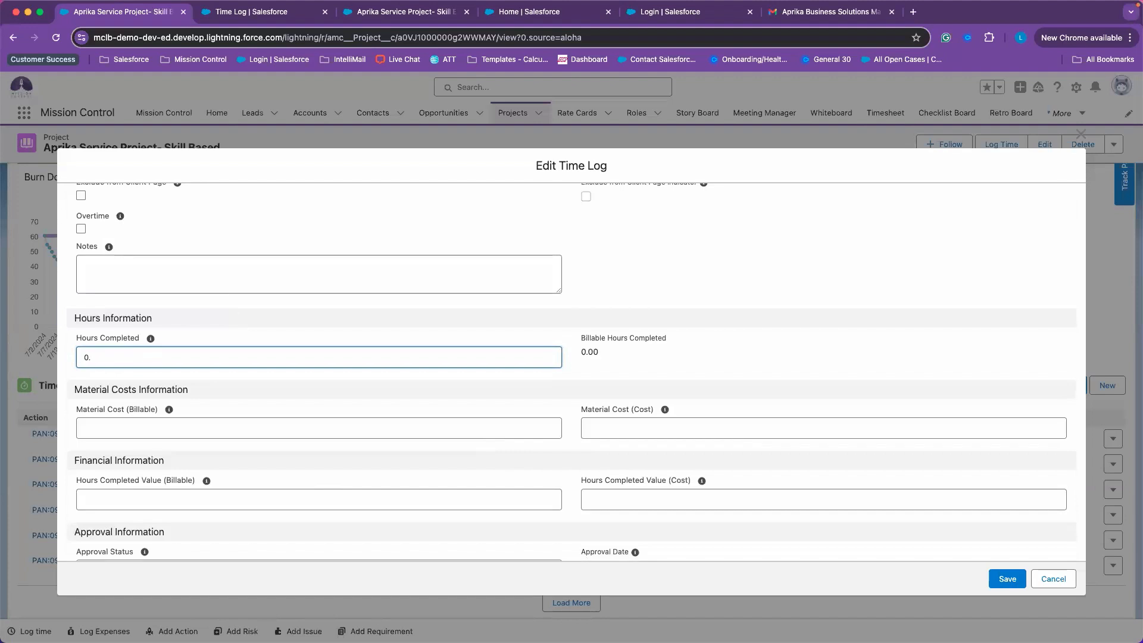
type("5")
Examine the time log's approval information, including the approval status options and the role manager and project owner approval fields
scroll(743, 410, "down", 8)
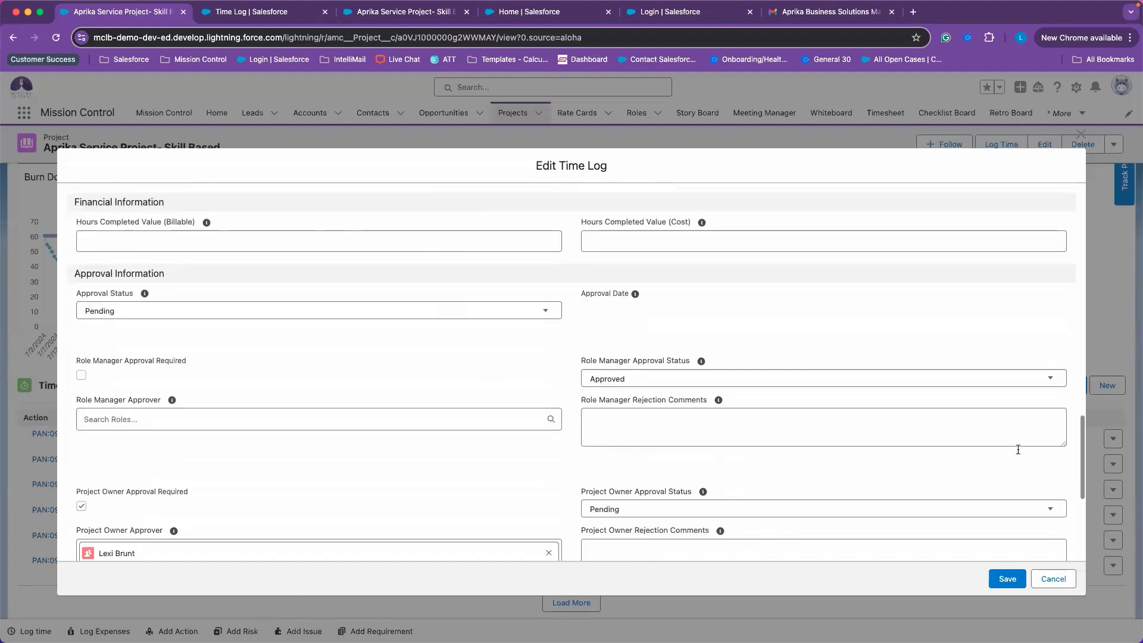
scroll(988, 425, "down", 4)
scroll(988, 425, "down", 2)
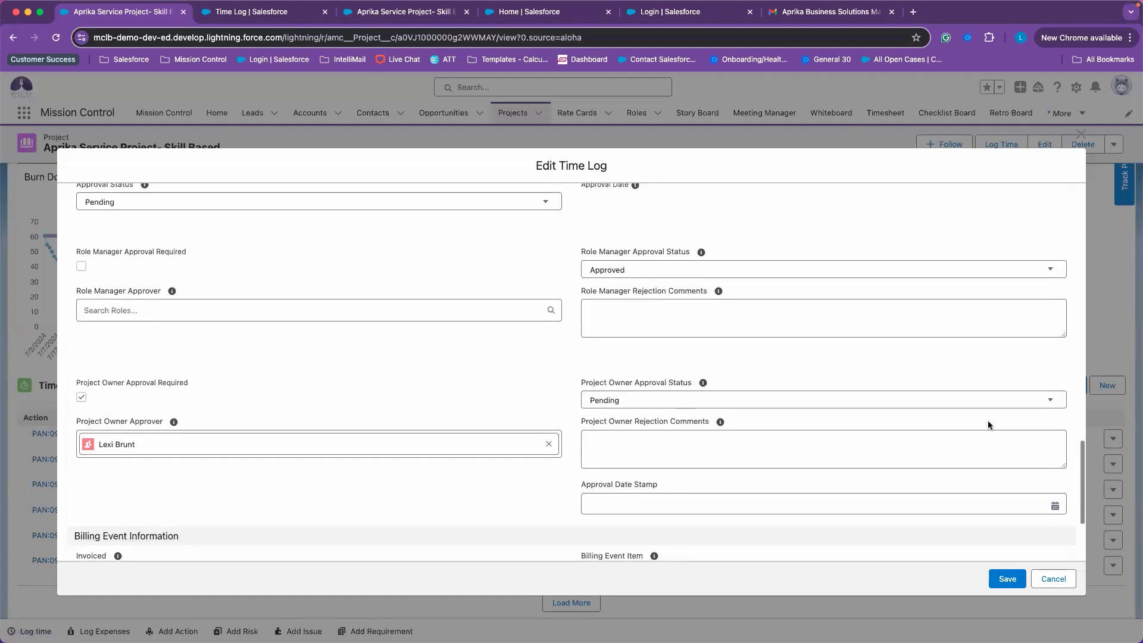
scroll(988, 425, "up", 1)
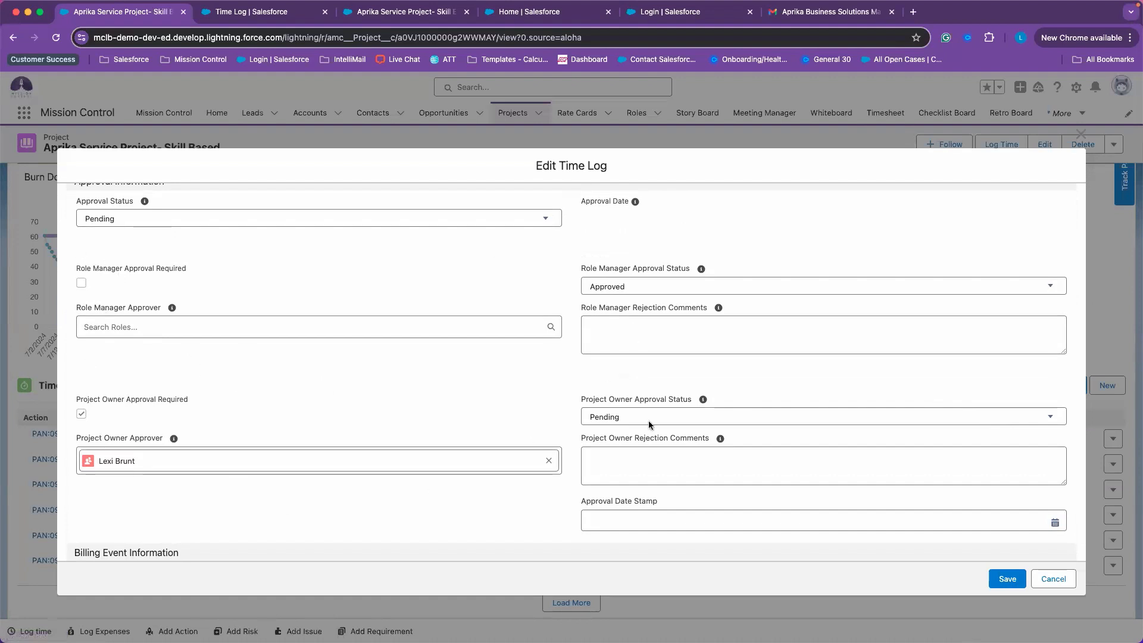
scroll(338, 408, "up", 2)
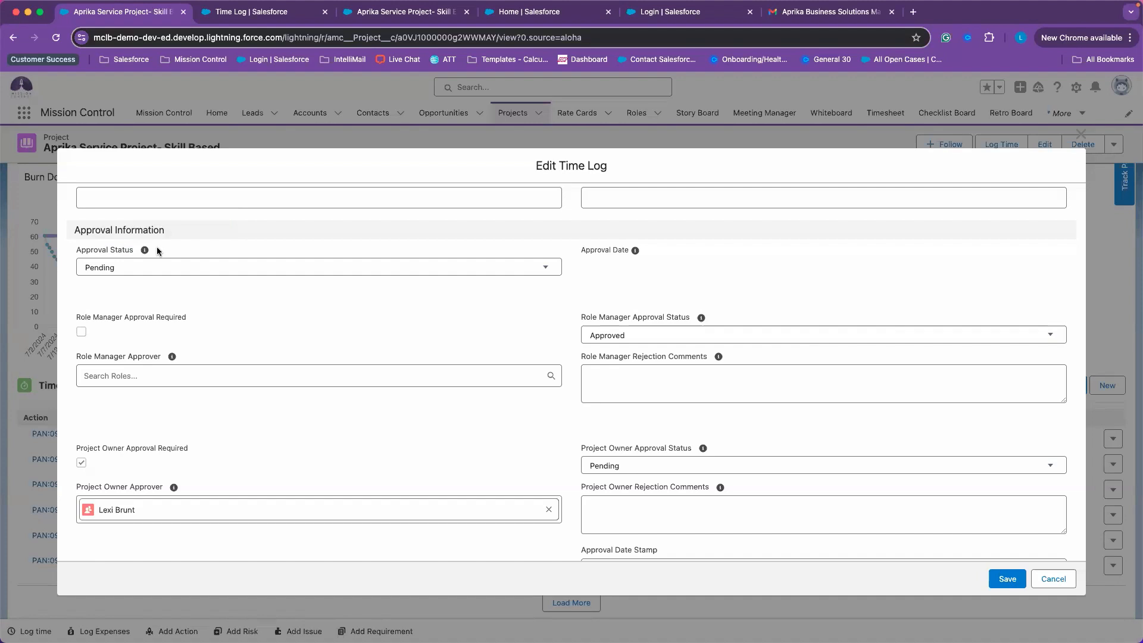
left_click(157, 266)
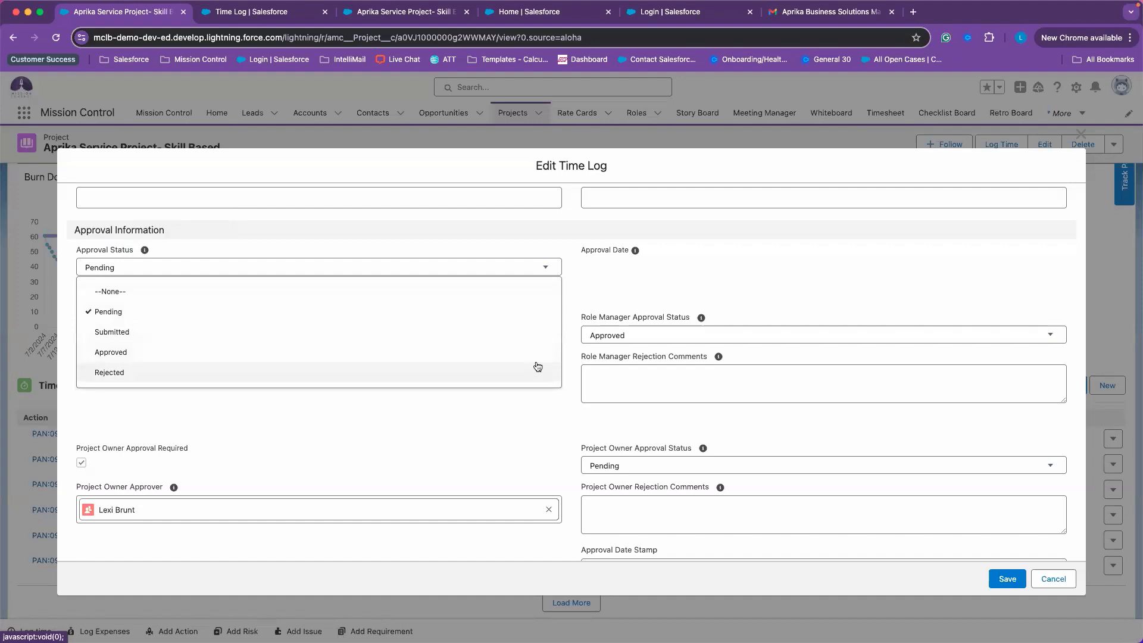
left_click(723, 255)
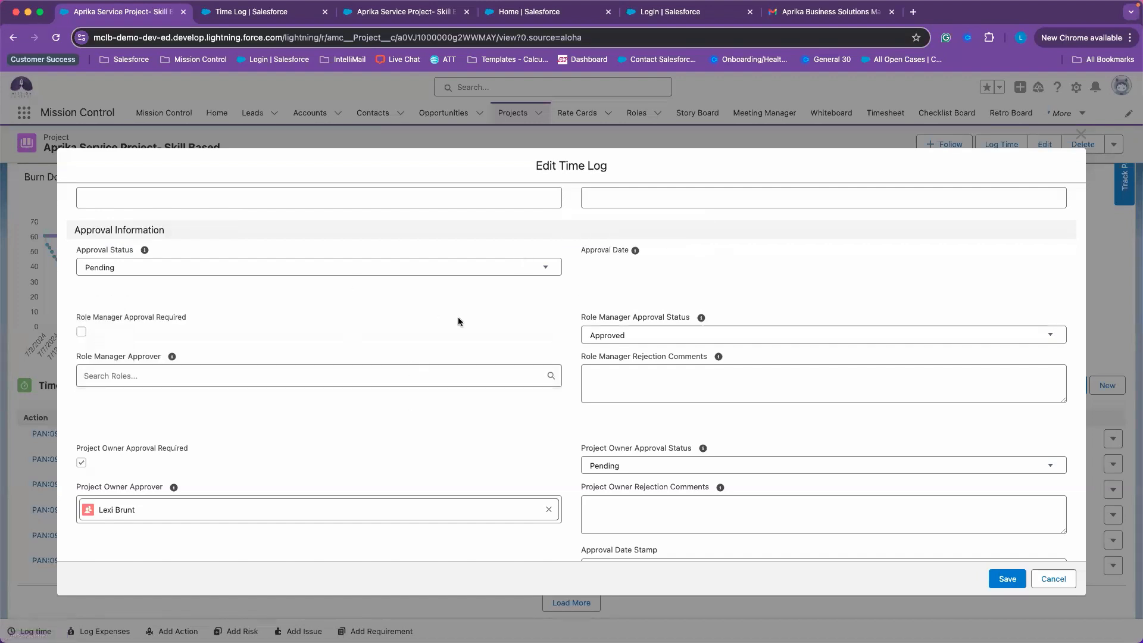
scroll(501, 382, "down", 3)
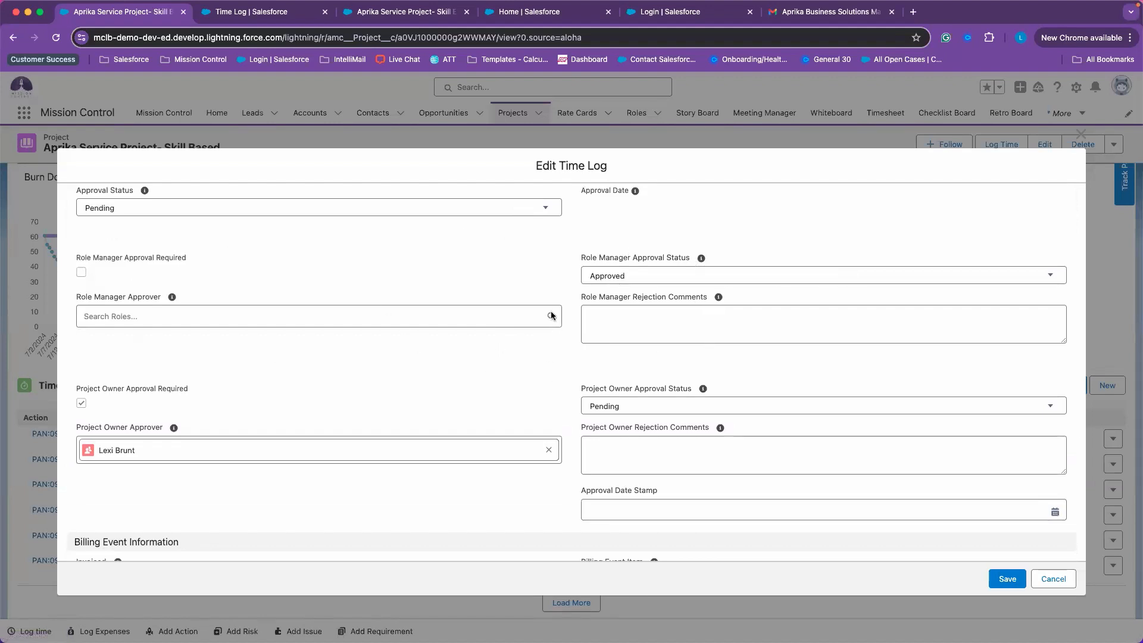
scroll(551, 312, "down", 3)
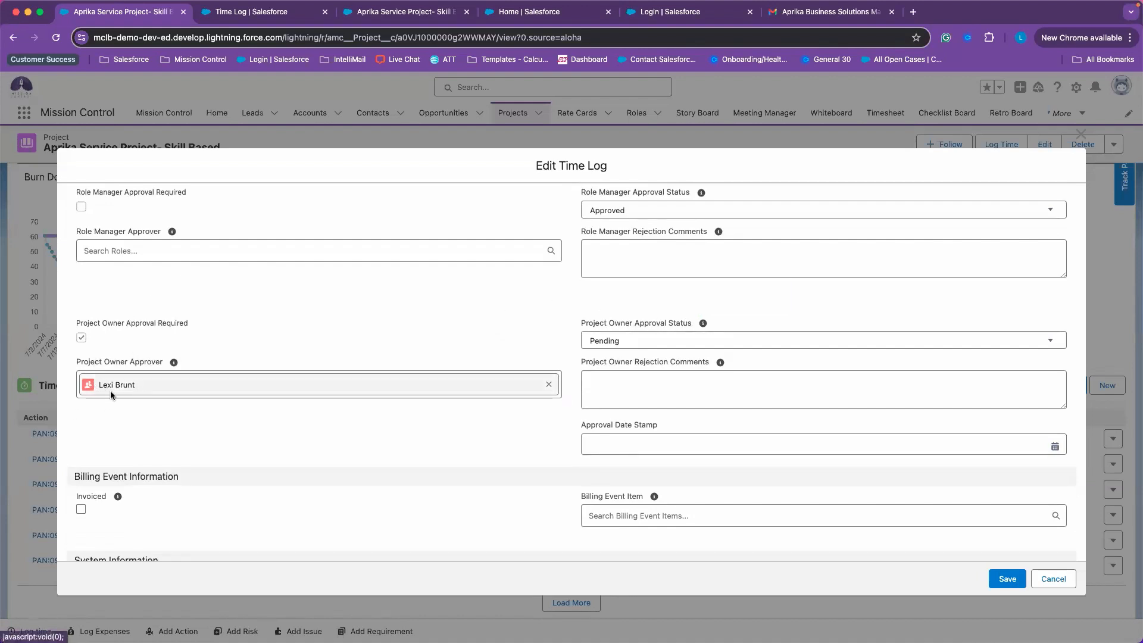
left_click_drag(587, 336, 699, 351)
scroll(692, 447, "down", 2)
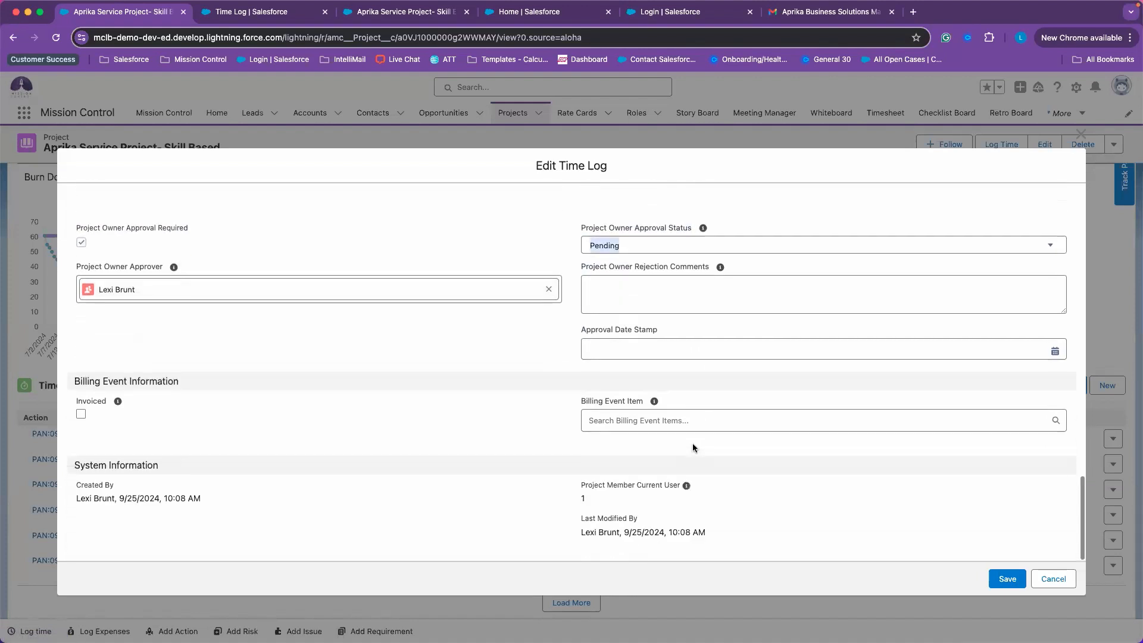
Save the edited time log and review the approval statuses in the Time Log Summary
left_click(1006, 578)
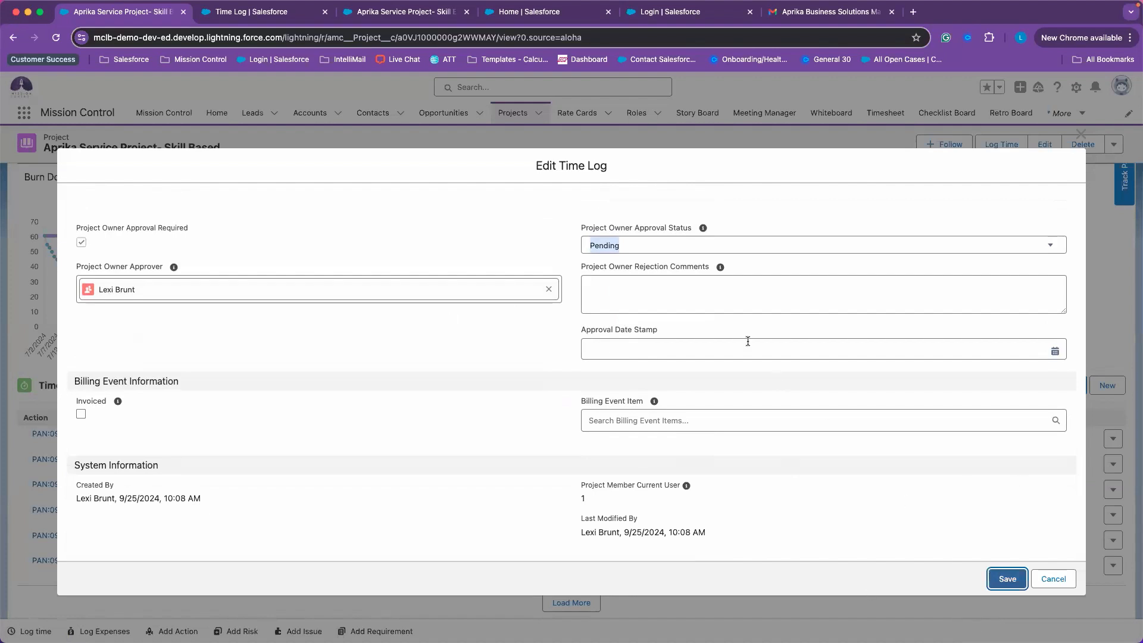
left_click(1006, 581)
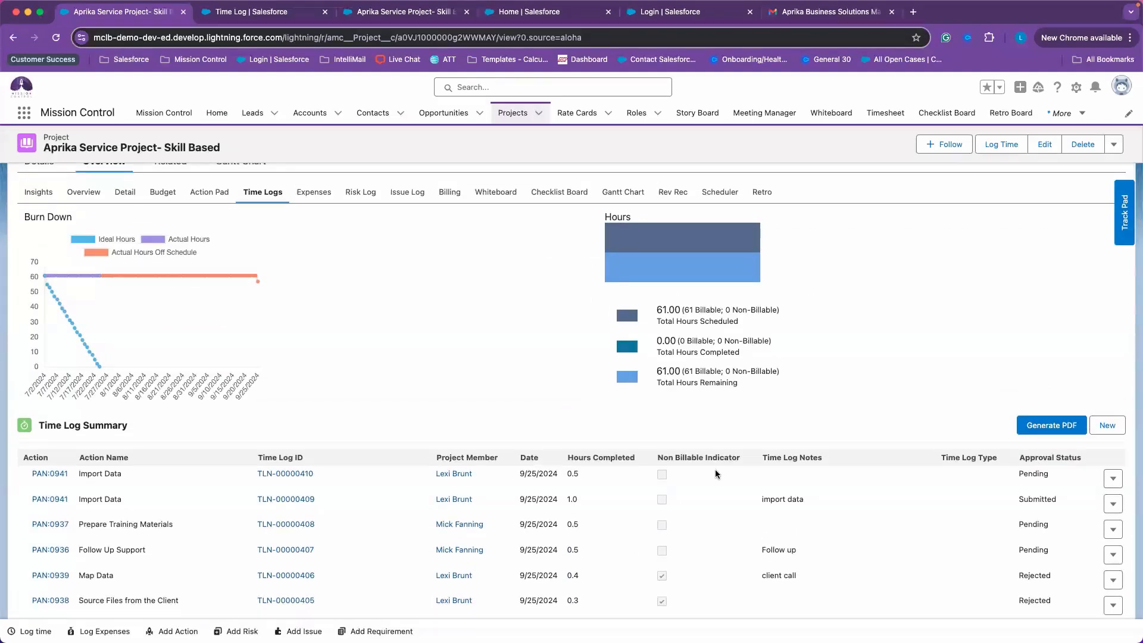
scroll(716, 469, "down", 3)
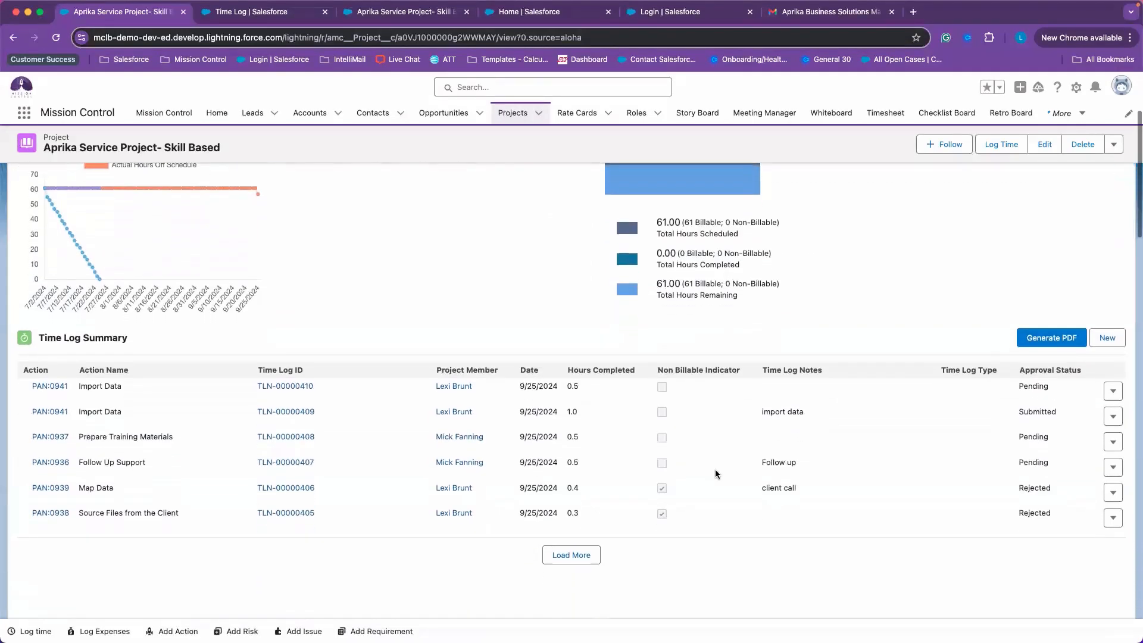
left_click_drag(1017, 386, 1062, 386)
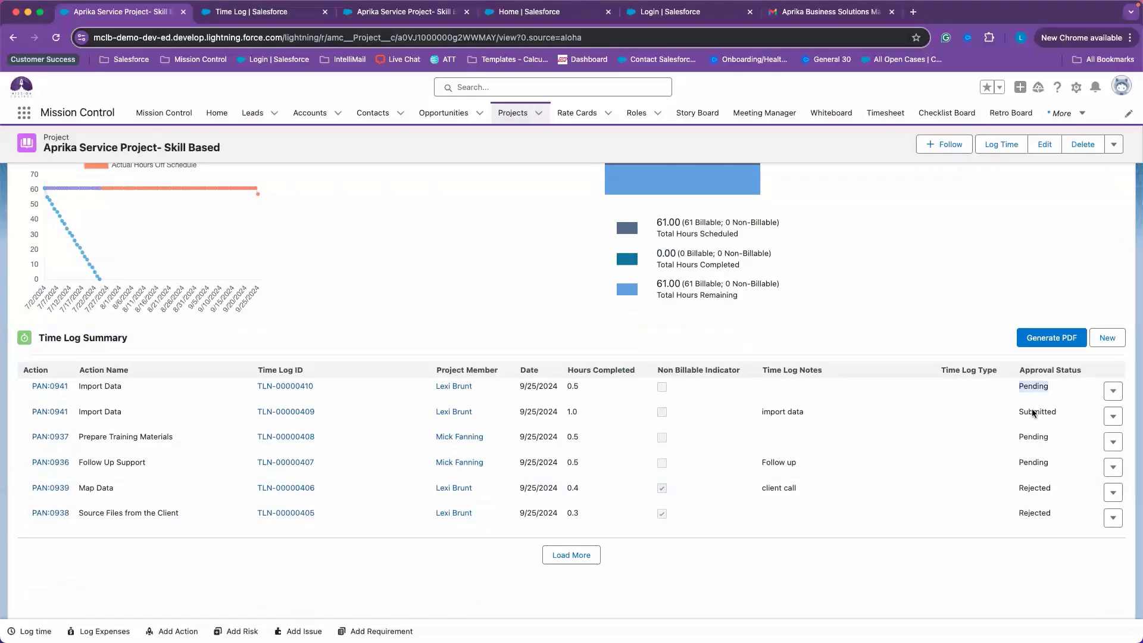
left_click_drag(1018, 488, 1058, 488)
scroll(1070, 488, "down", 1)
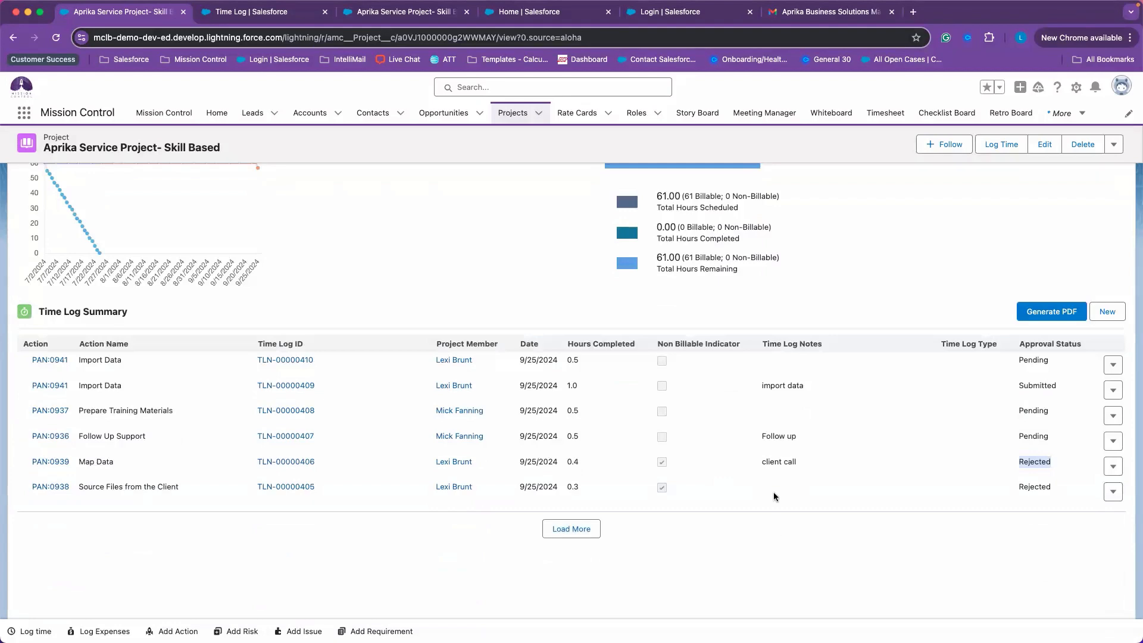
scroll(774, 492, "up", 5)
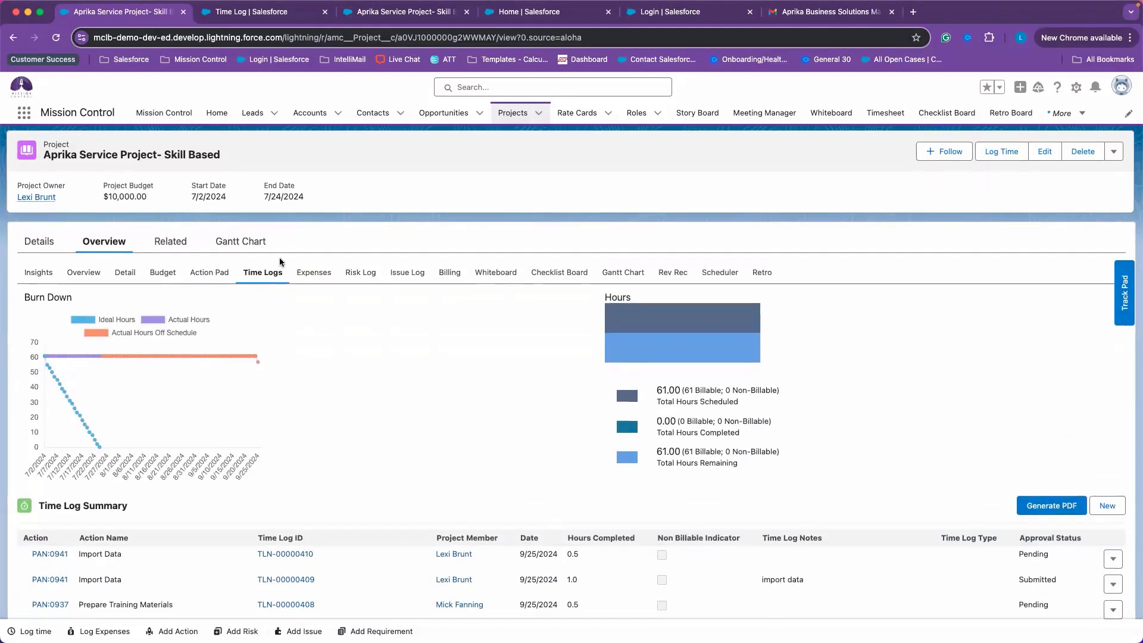
Move the second project page's browser tab beside the first project tab and reload its timed-out session
left_click(236, 9)
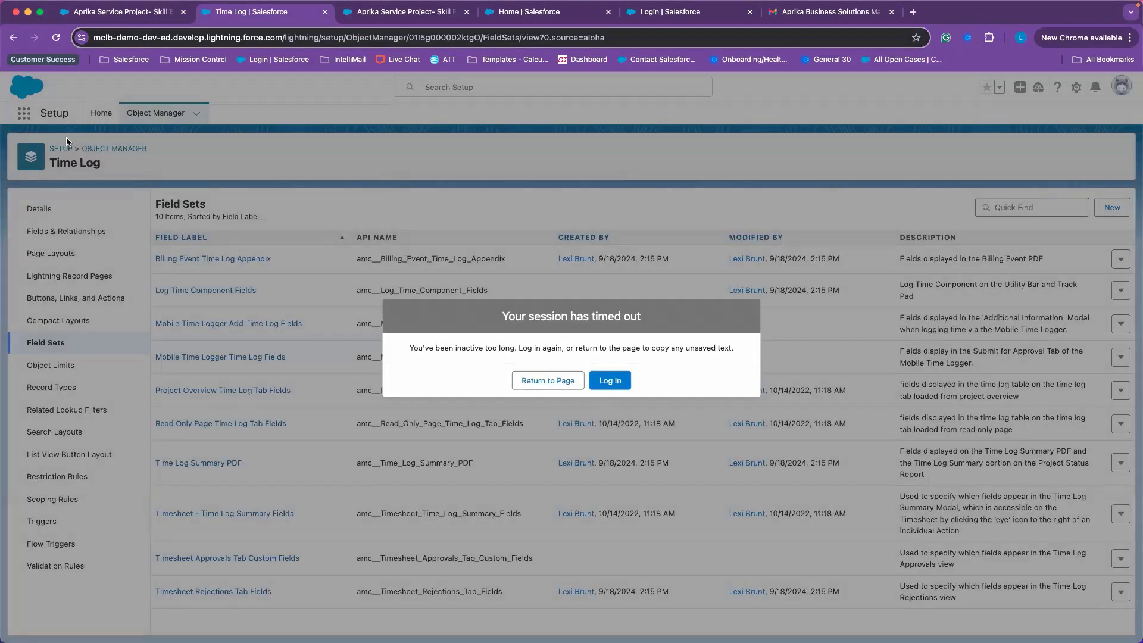
left_click_drag(395, 11, 265, 11)
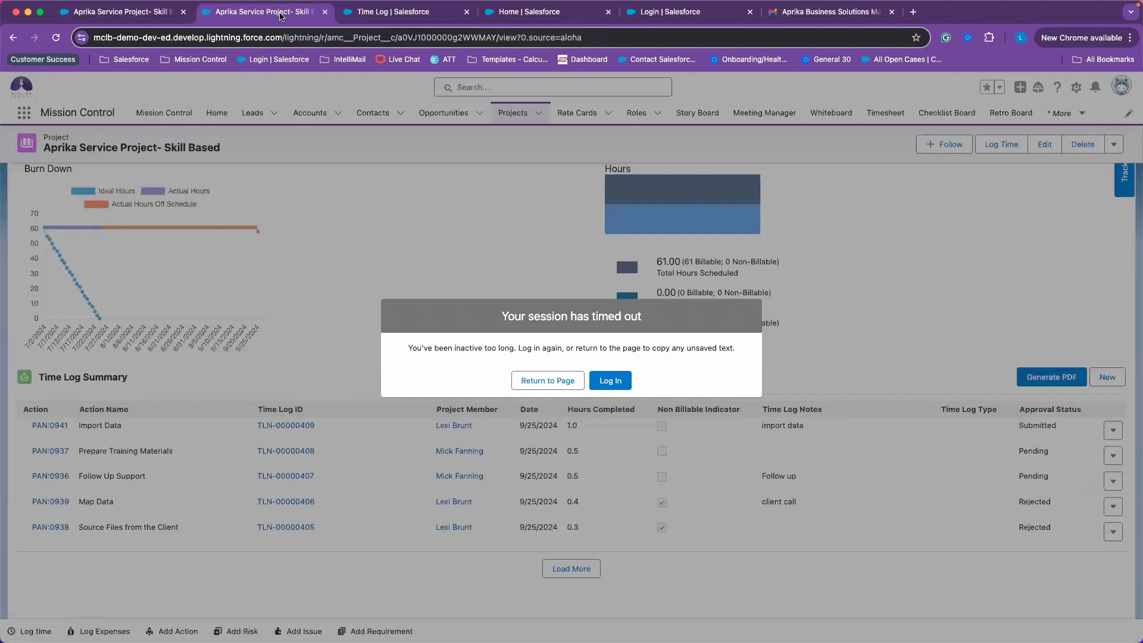
left_click(56, 37)
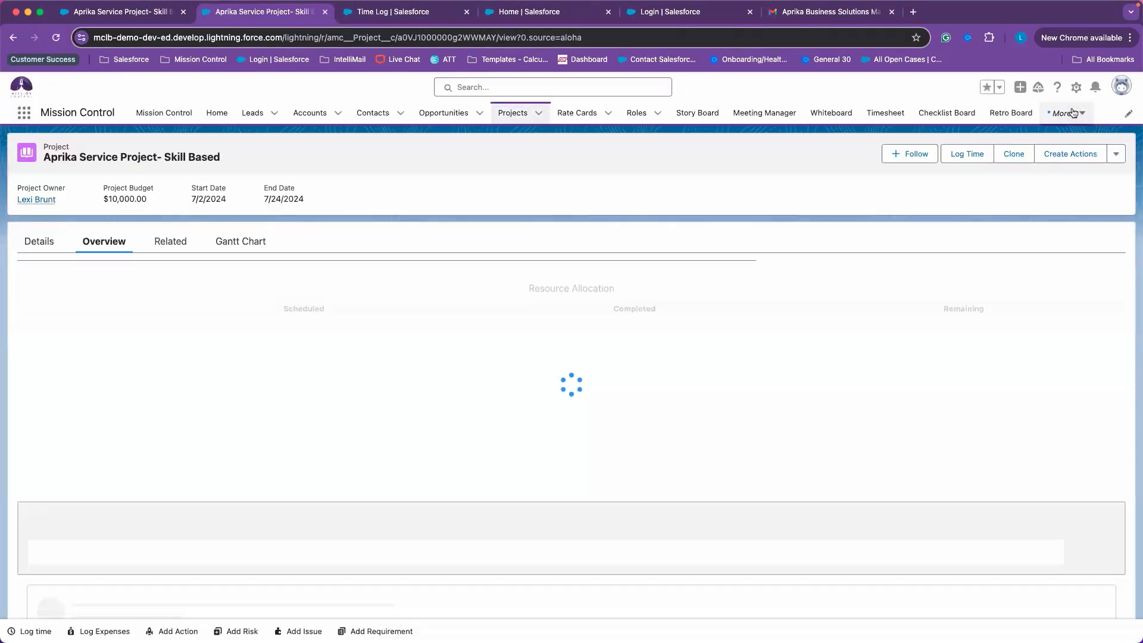
Open the Time Logs list and show its available list views
left_click(1066, 112)
key("Down")
key("Down")
key("Down")
scroll(1043, 413, "down", 3)
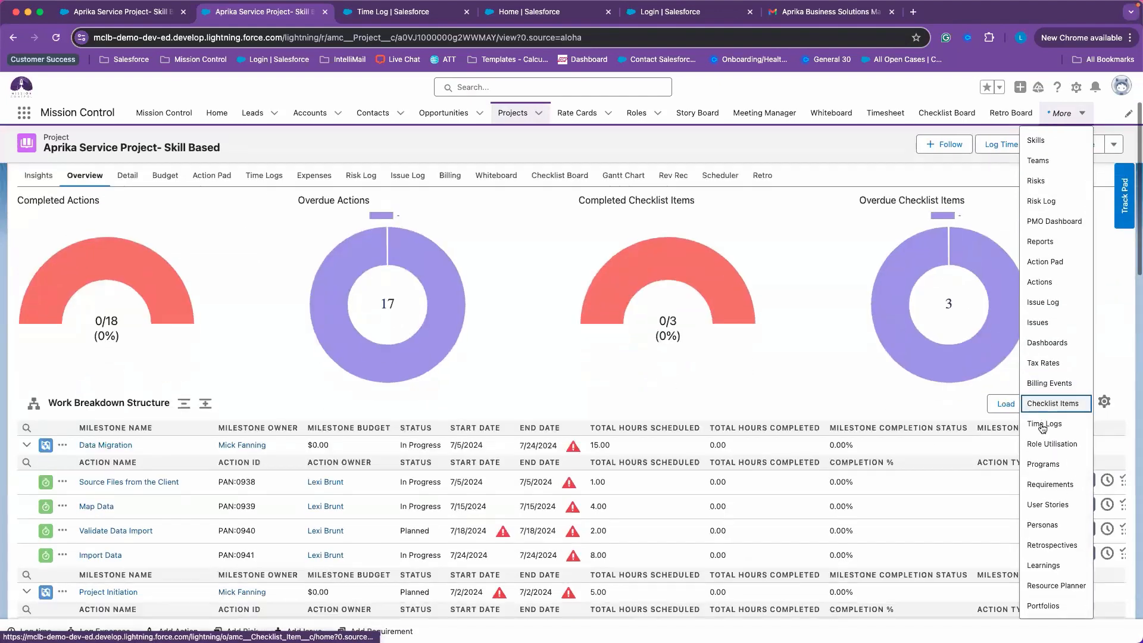
left_click(1044, 423)
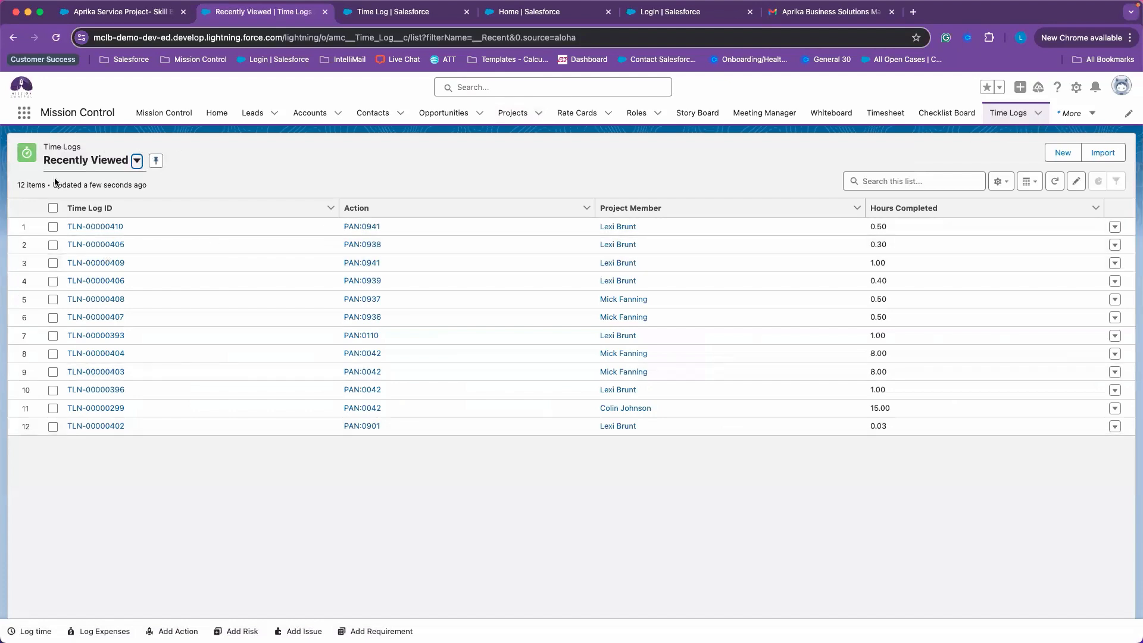
left_click(121, 167)
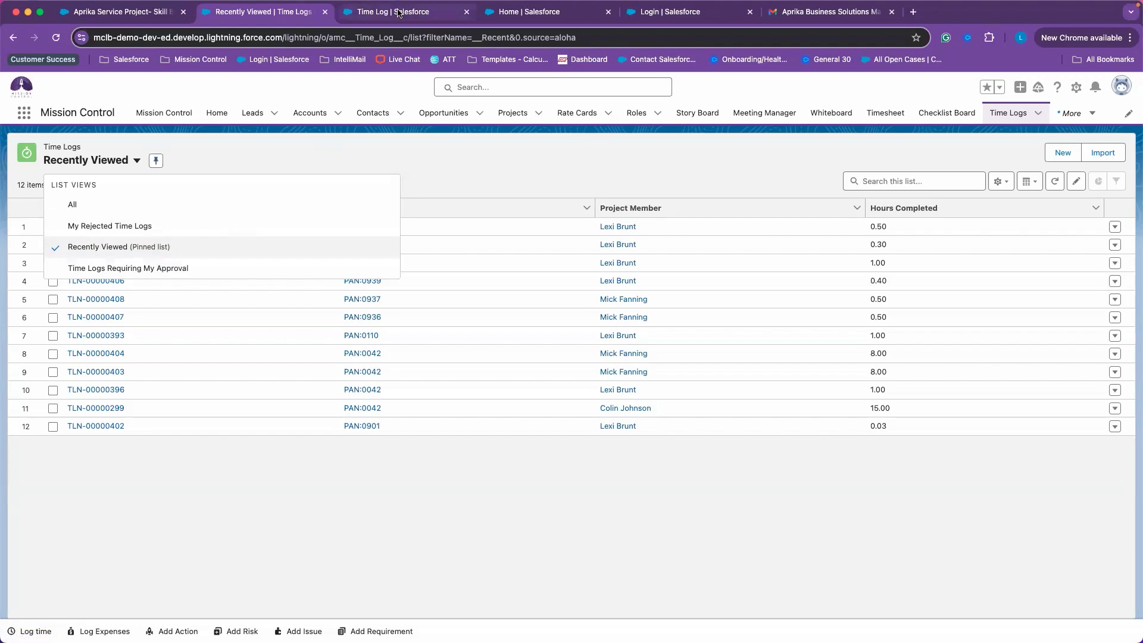
Reload the Setup home page in its own browser tab and open the Timesheet by searching the app launcher for "time"
left_click(363, 12)
left_click_drag(508, 12, 363, 11)
left_click(56, 37)
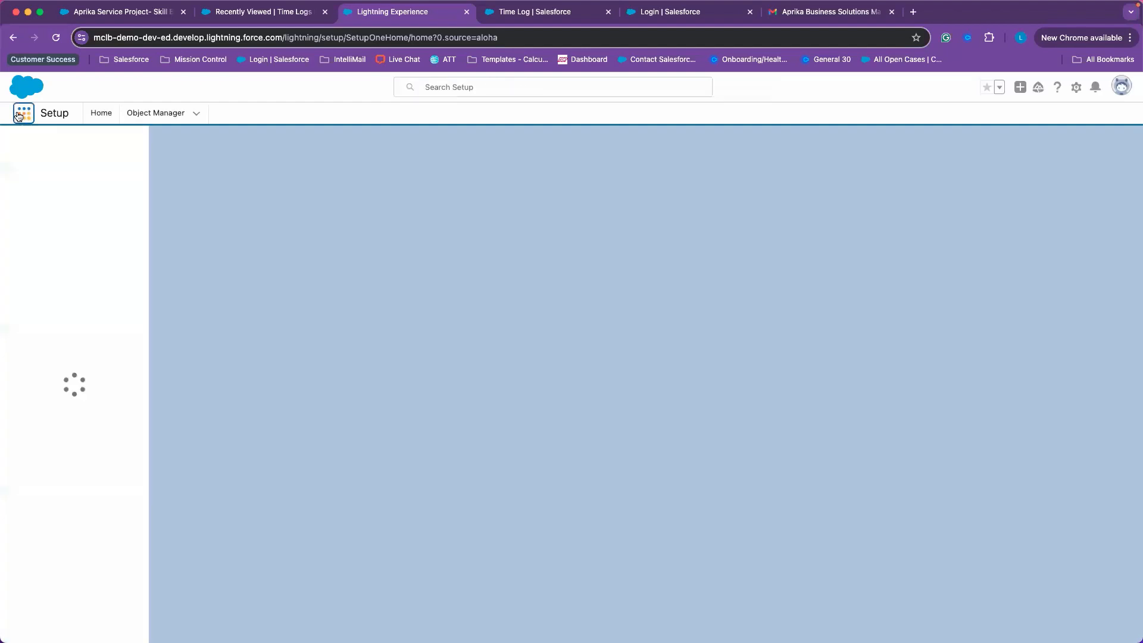
left_click(22, 113)
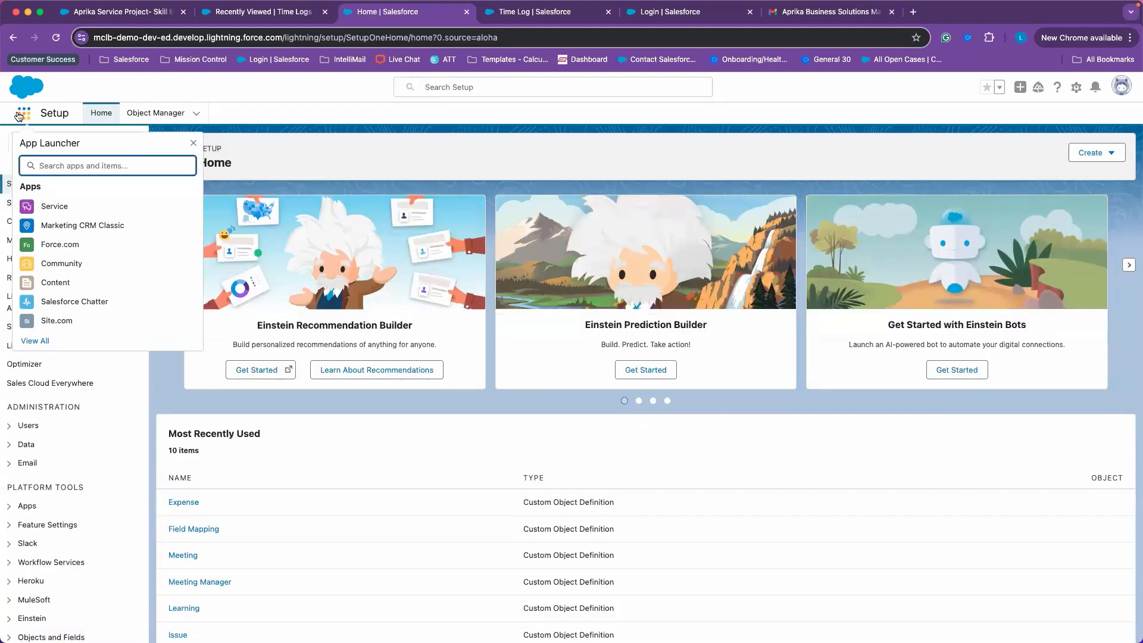
type("timet")
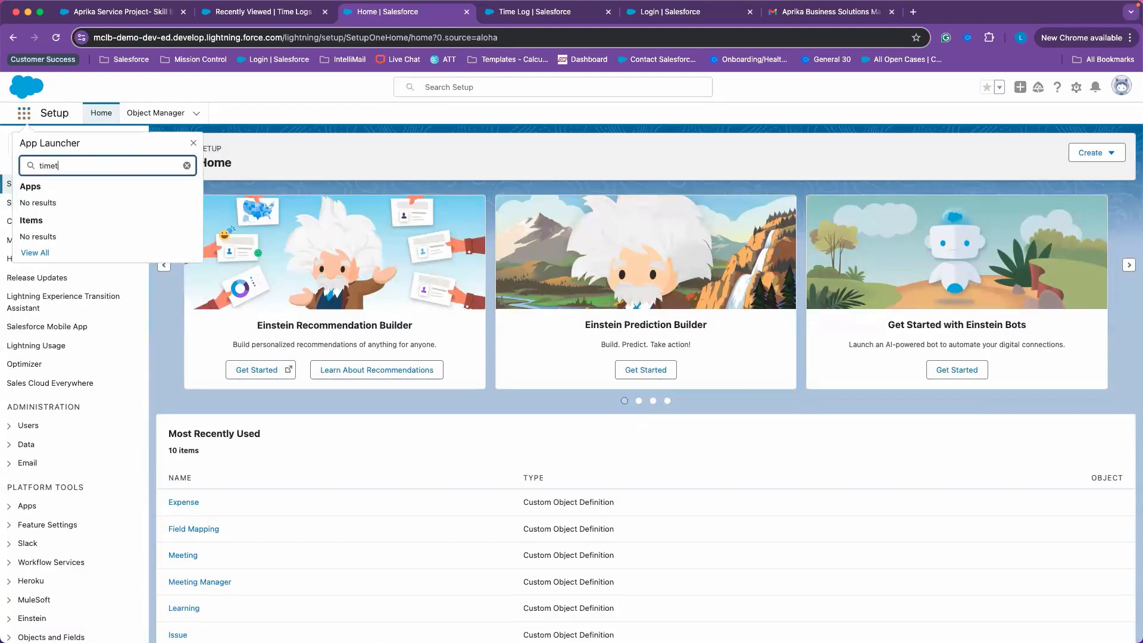
key("BackSpace")
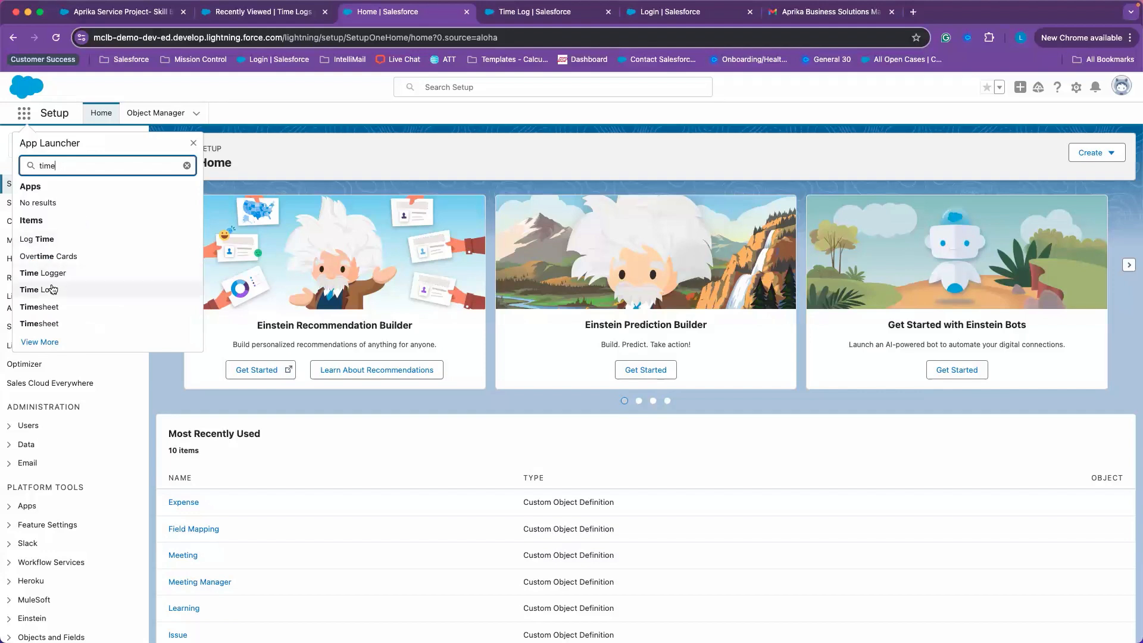
left_click(48, 306)
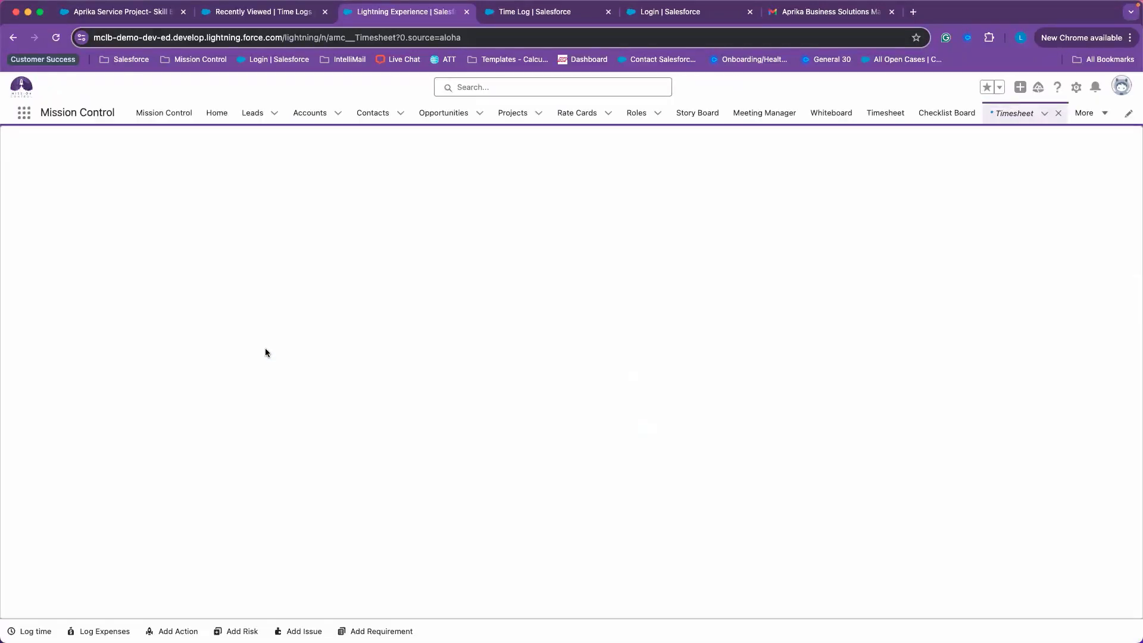
Open and close the time logging form, and look over the week's timesheet entries
left_click(30, 631)
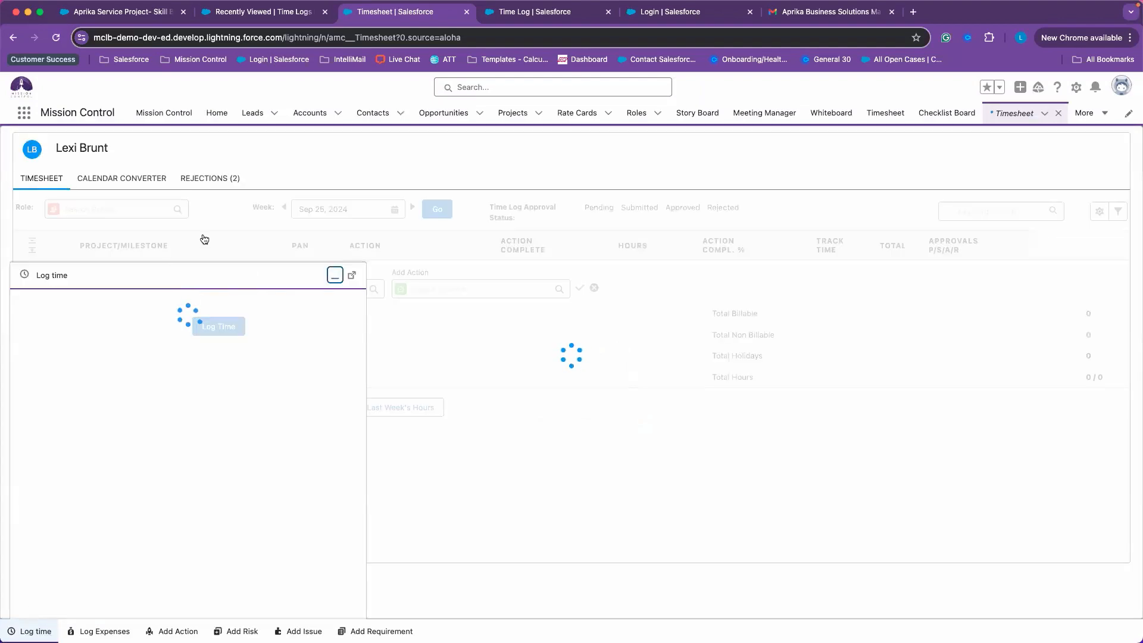
left_click(333, 278)
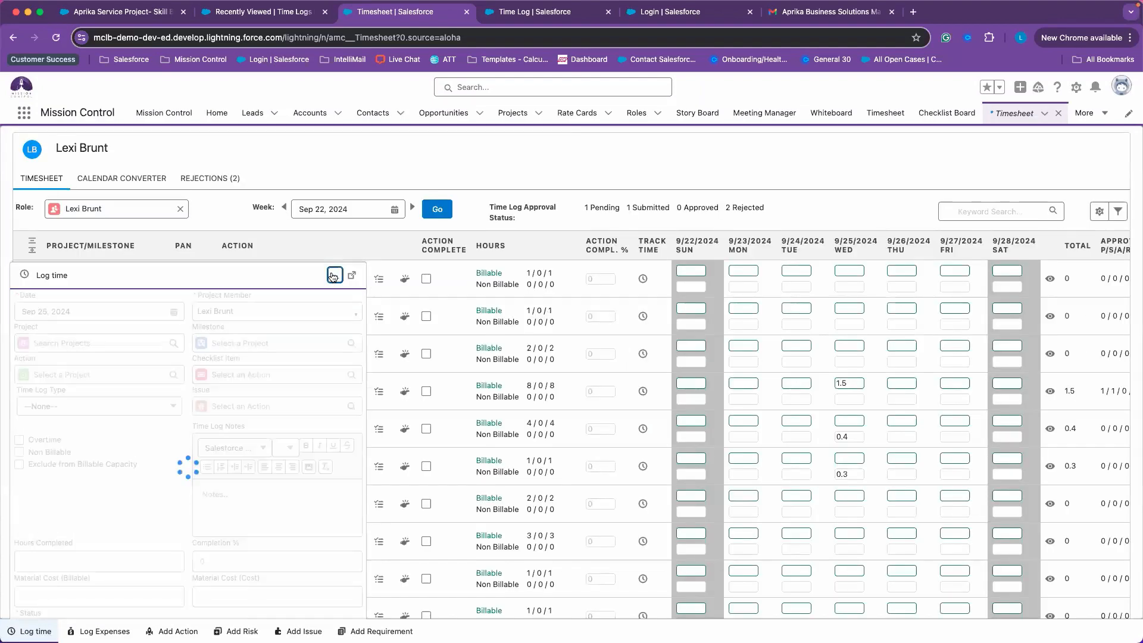
scroll(855, 275, "down", 5)
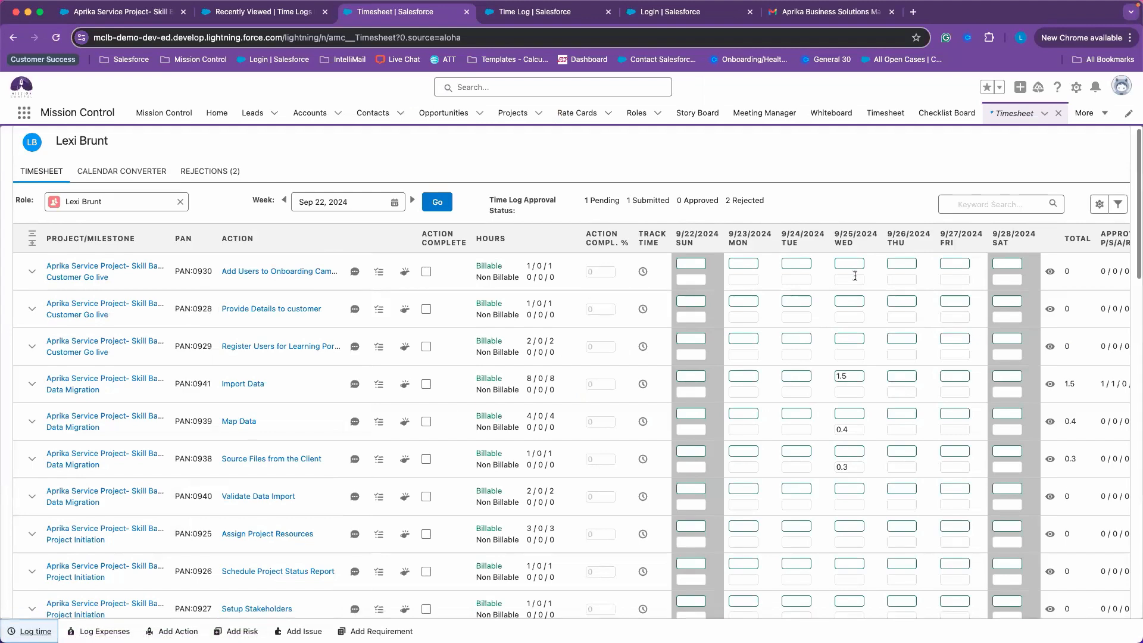
Review the week's time log approval status counts, and save and submit the timesheet, accepting total hours below the suggested amount
scroll(855, 276, "up", 5)
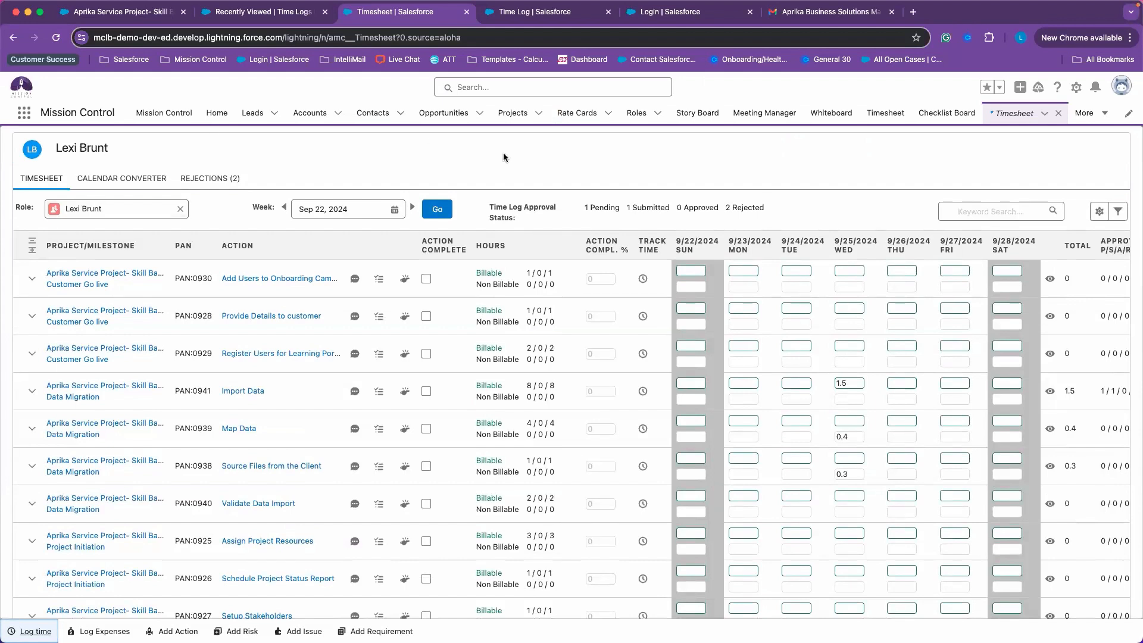
left_click_drag(569, 211, 753, 207)
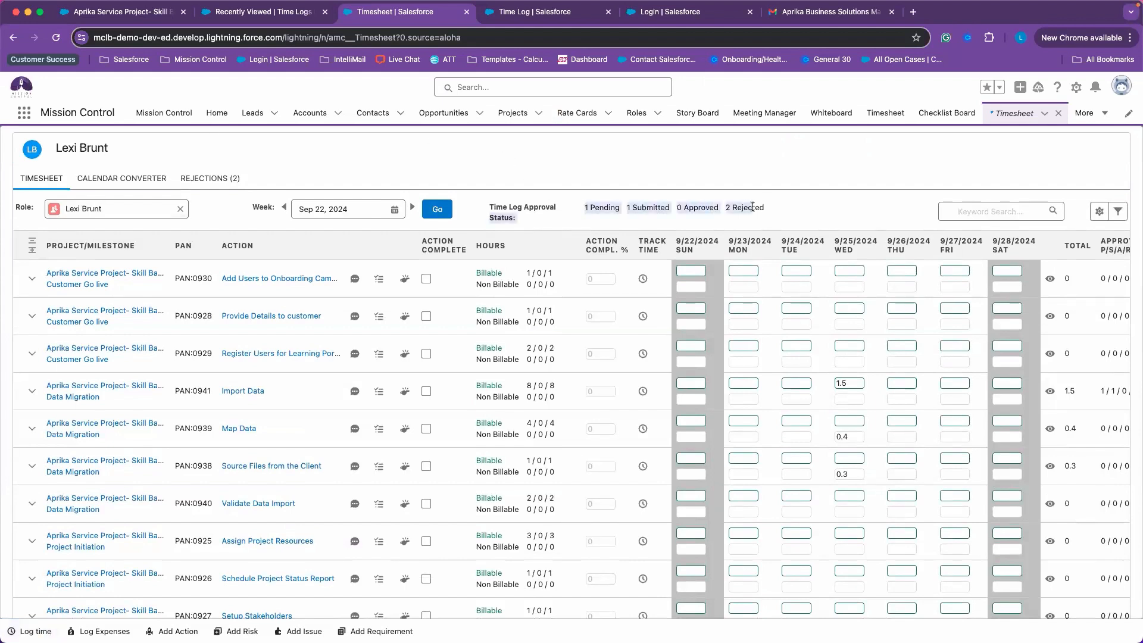
left_click(525, 208)
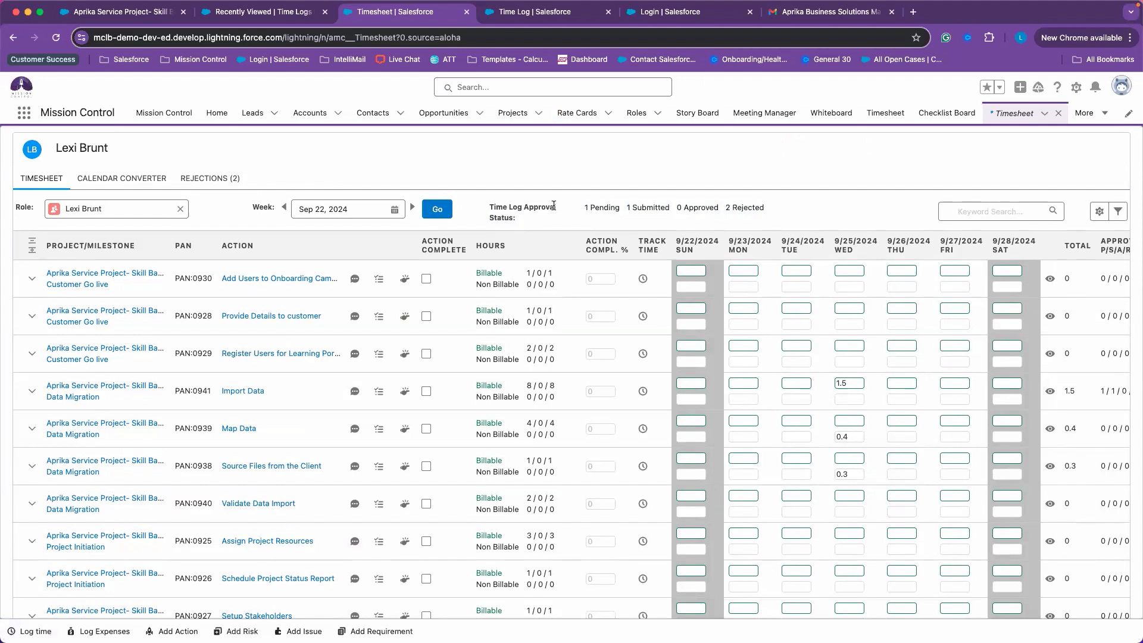
left_click_drag(583, 201, 631, 205)
left_click_drag(584, 204, 615, 203)
scroll(598, 212, "down", 5)
scroll(597, 212, "down", 10)
scroll(598, 212, "down", 2)
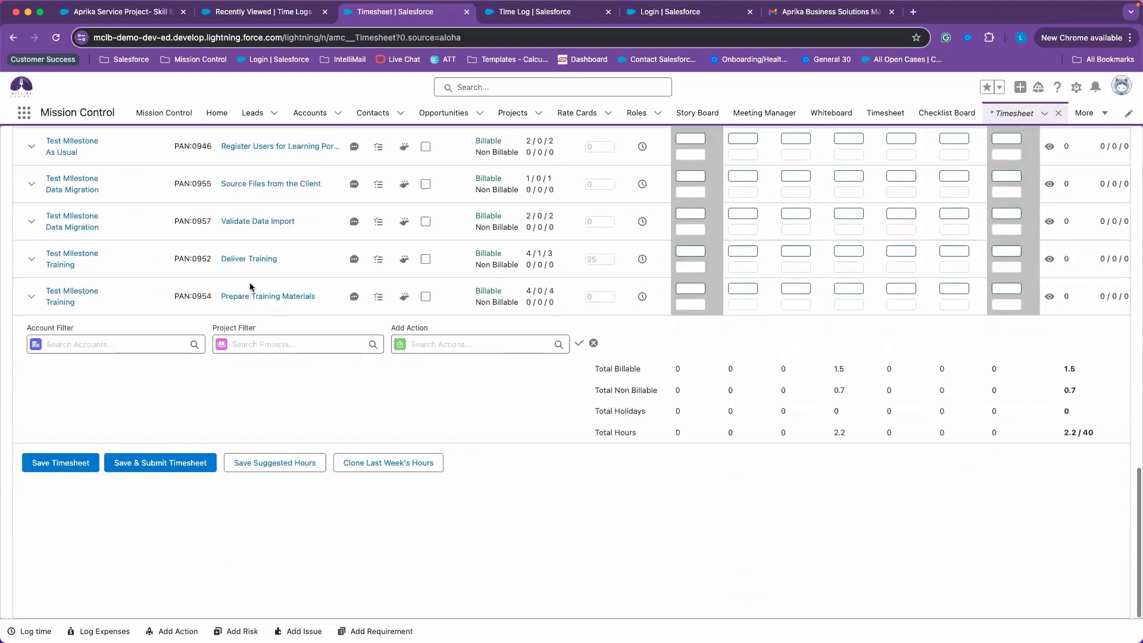
left_click(166, 470)
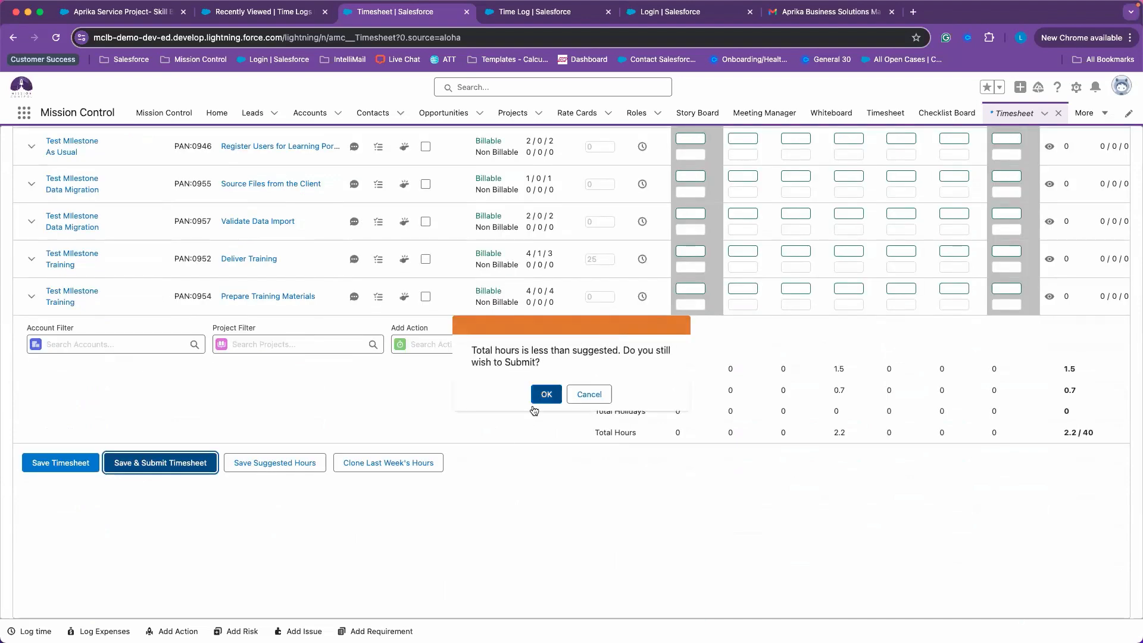
left_click(544, 396)
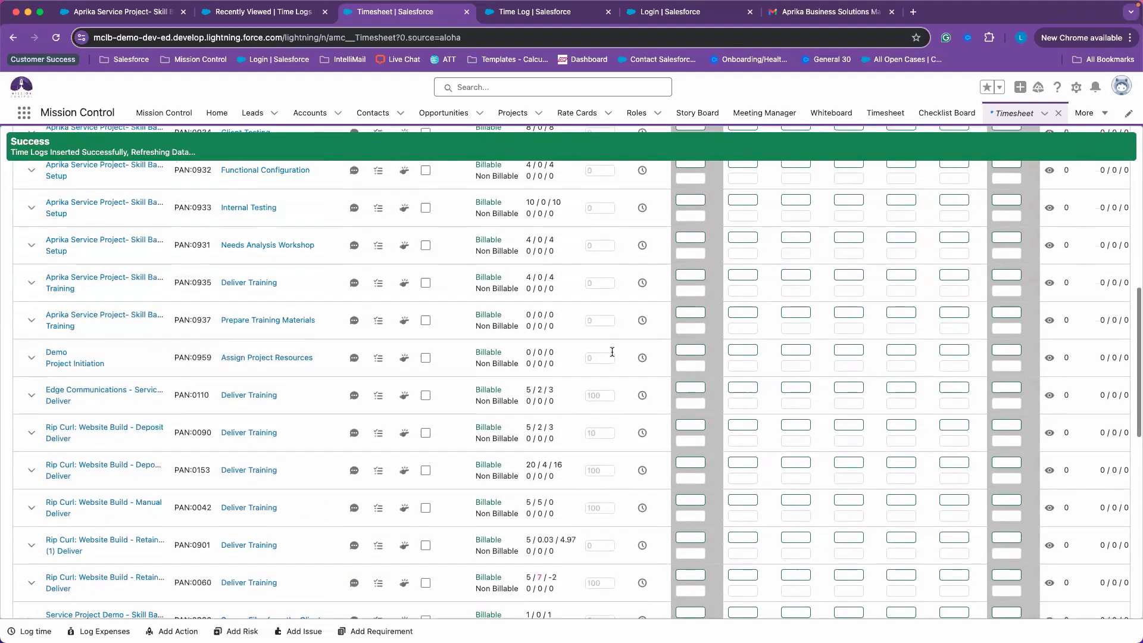
scroll(612, 355, "up", 2)
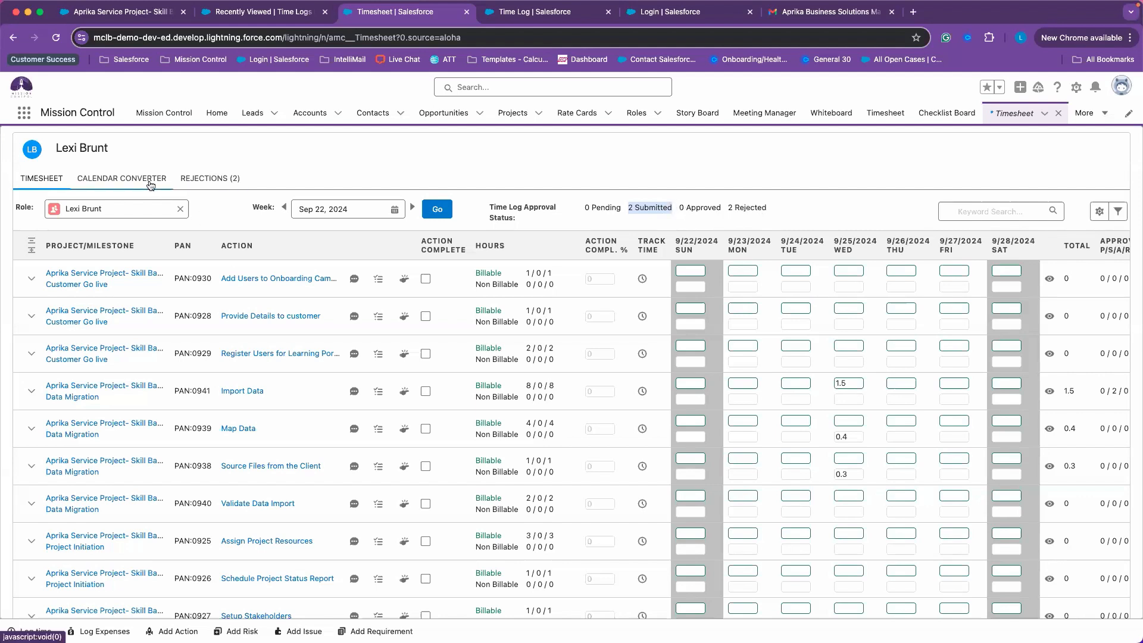
scroll(260, 232, "down", 20)
scroll(260, 232, "down", 4)
scroll(260, 231, "up", 9)
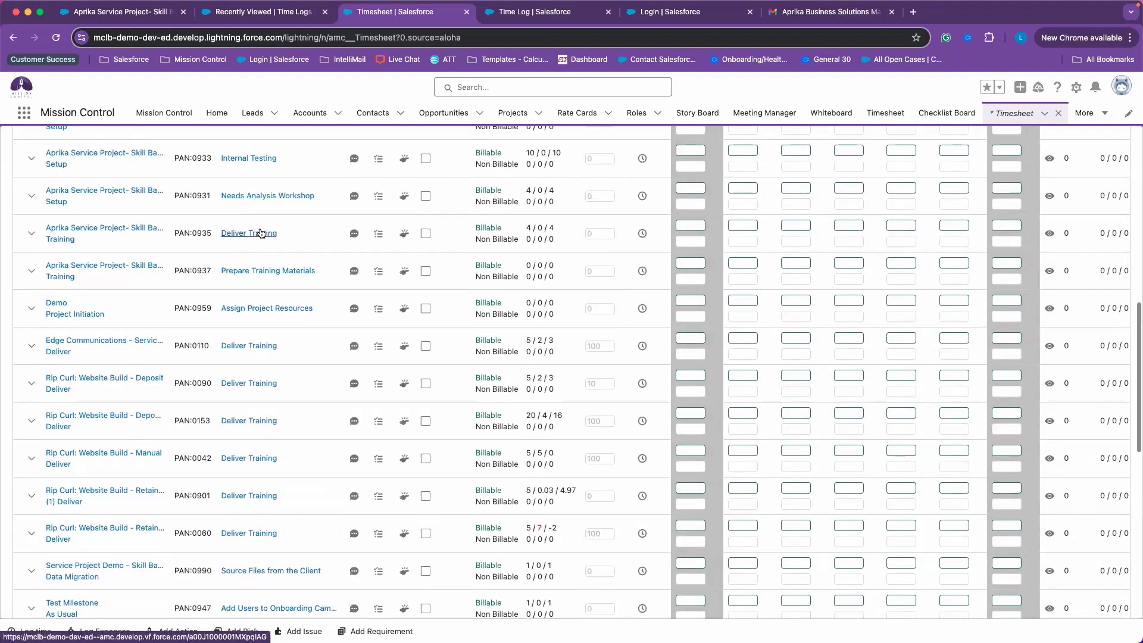
scroll(261, 233, "up", 4)
Reload the Aprika Service Project- Skill Based page and check the approval statuses in its Time Log Summary
left_click(231, 20)
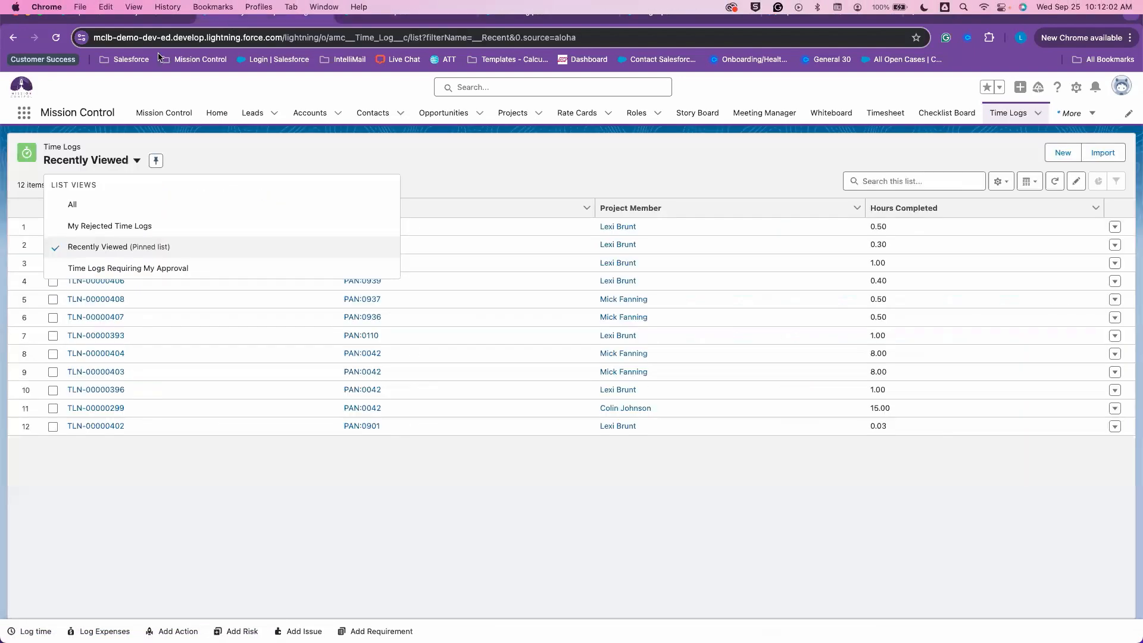
left_click(124, 20)
scroll(380, 465, "down", 6)
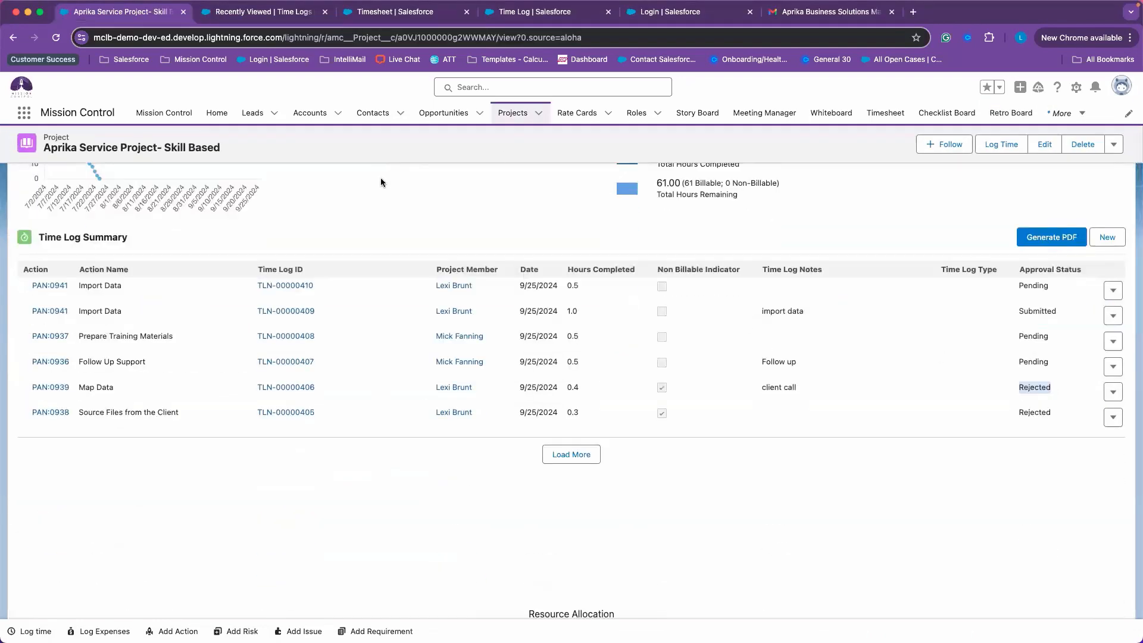
left_click(56, 37)
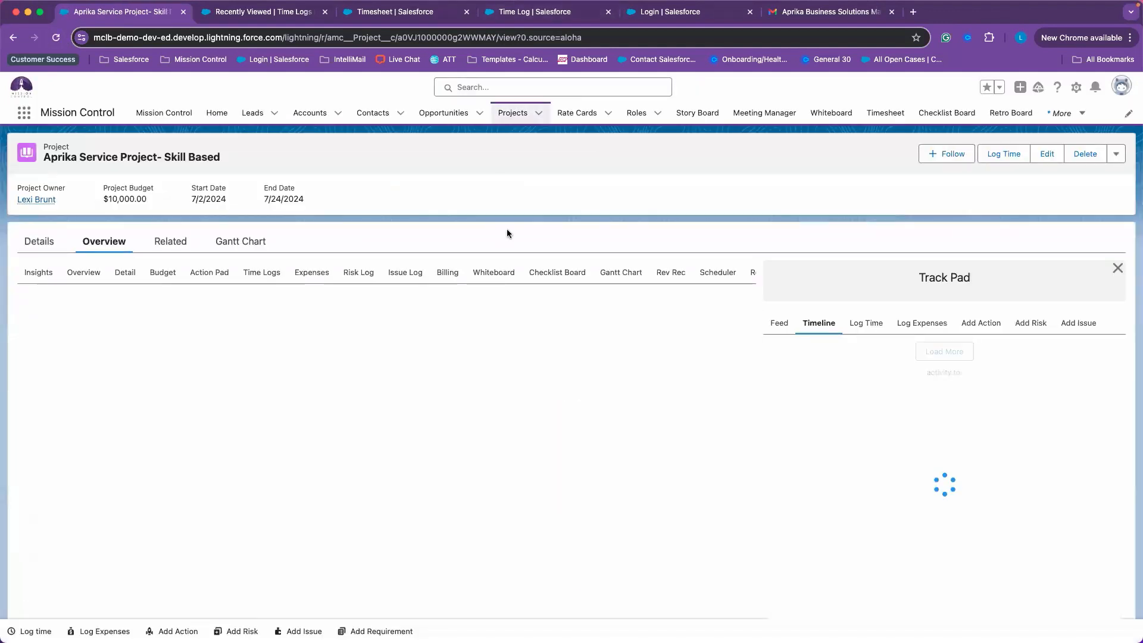
left_click(264, 272)
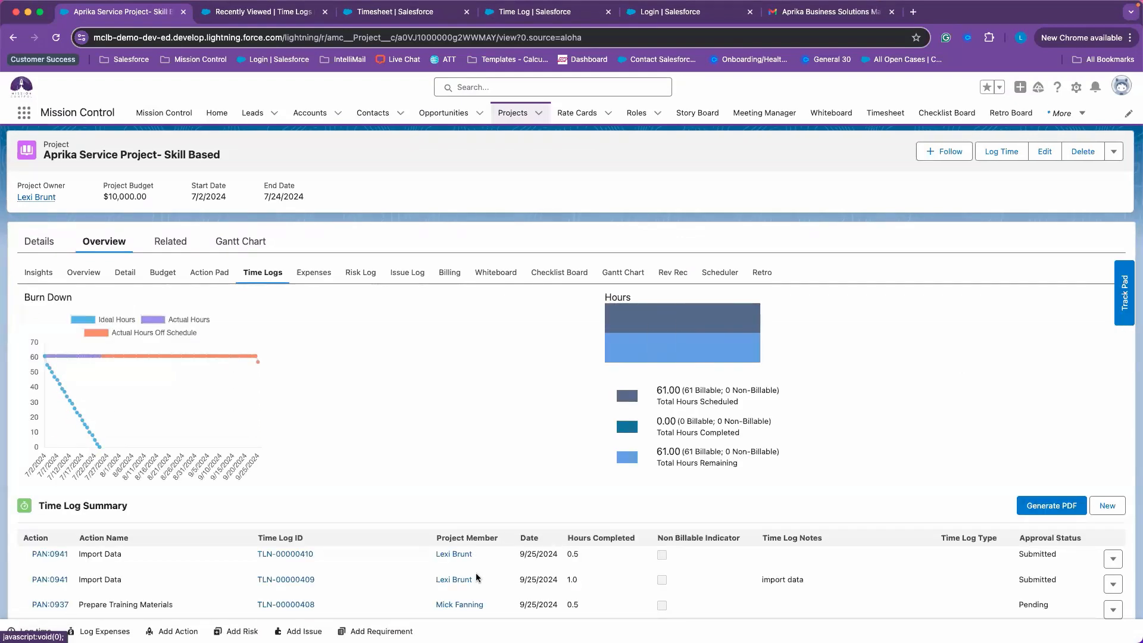
scroll(478, 578, "down", 7)
scroll(1080, 260, "up", 2)
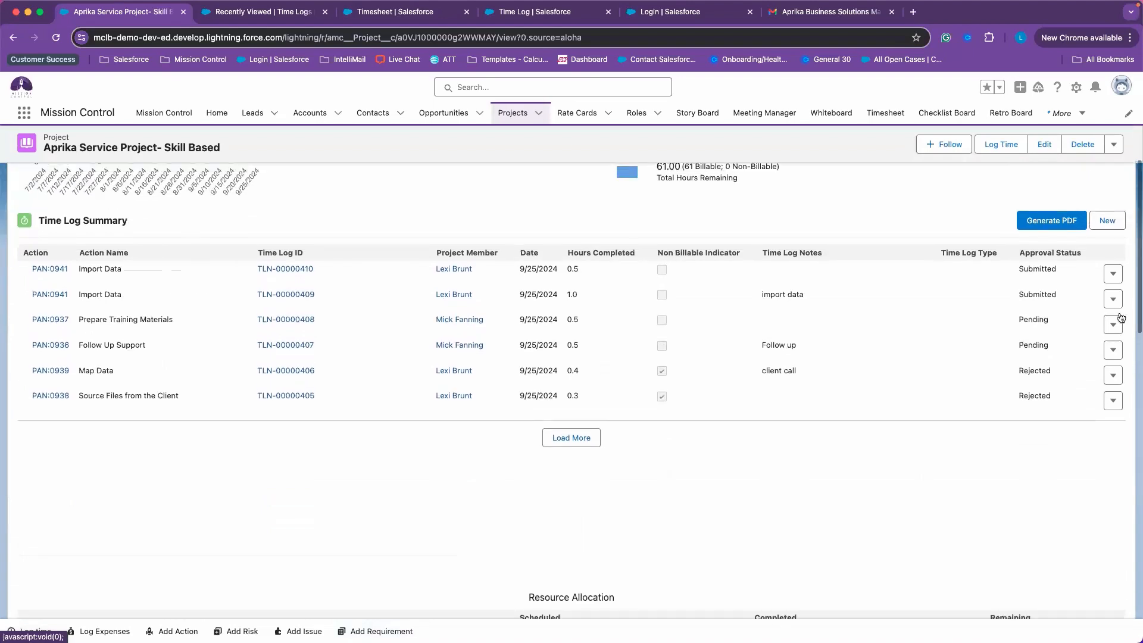
Edit the Prepare Training Materials time log, set its Approval Status to Submitted and save it
left_click(1109, 325)
left_click(995, 348)
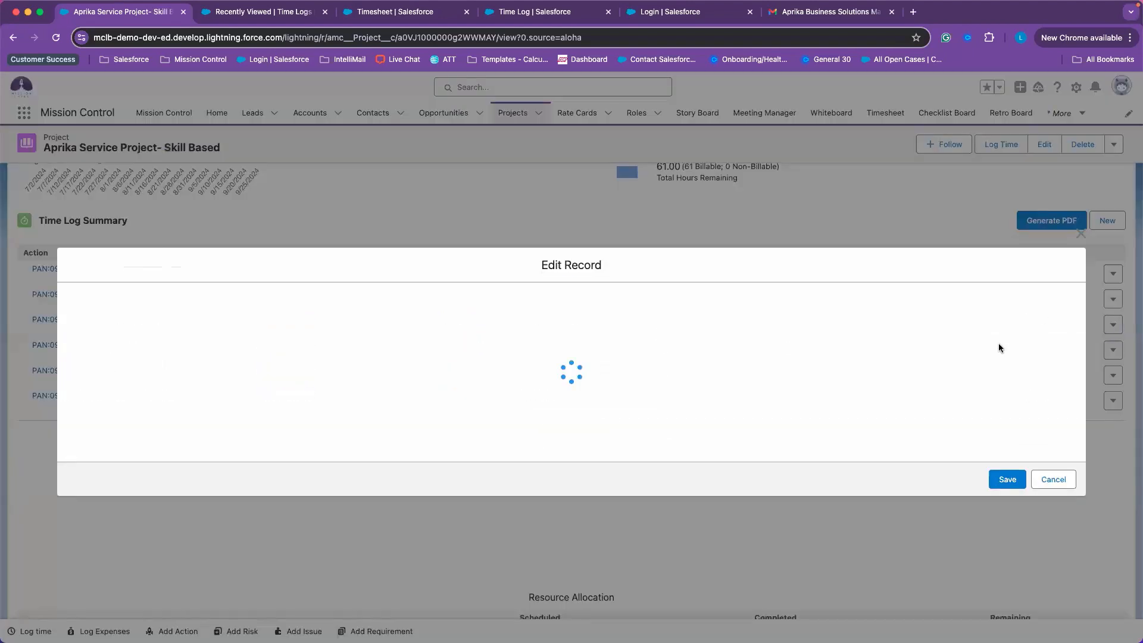
scroll(616, 456, "down", 9)
scroll(618, 458, "down", 10)
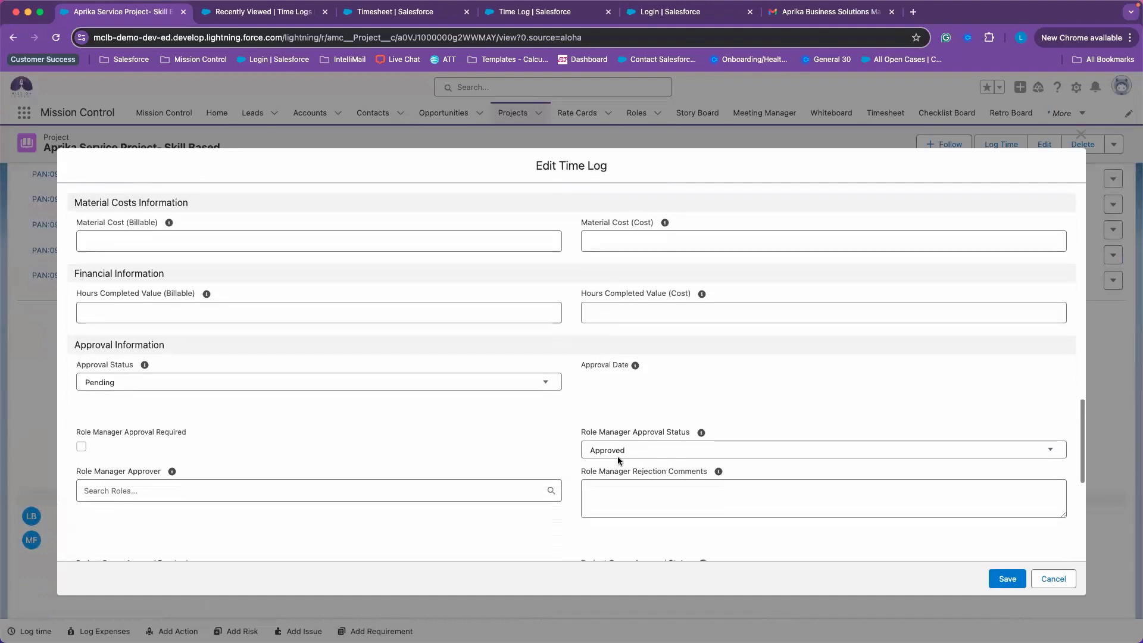
scroll(618, 458, "down", 1)
left_click(502, 300)
left_click(445, 361)
scroll(578, 407, "down", 2)
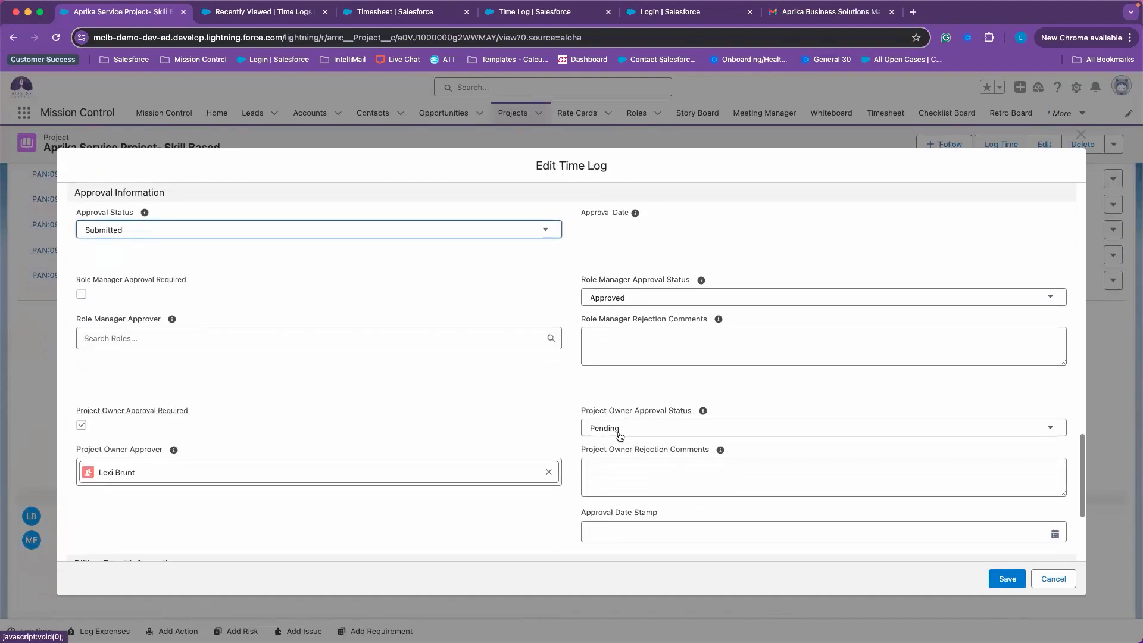
left_click(965, 433)
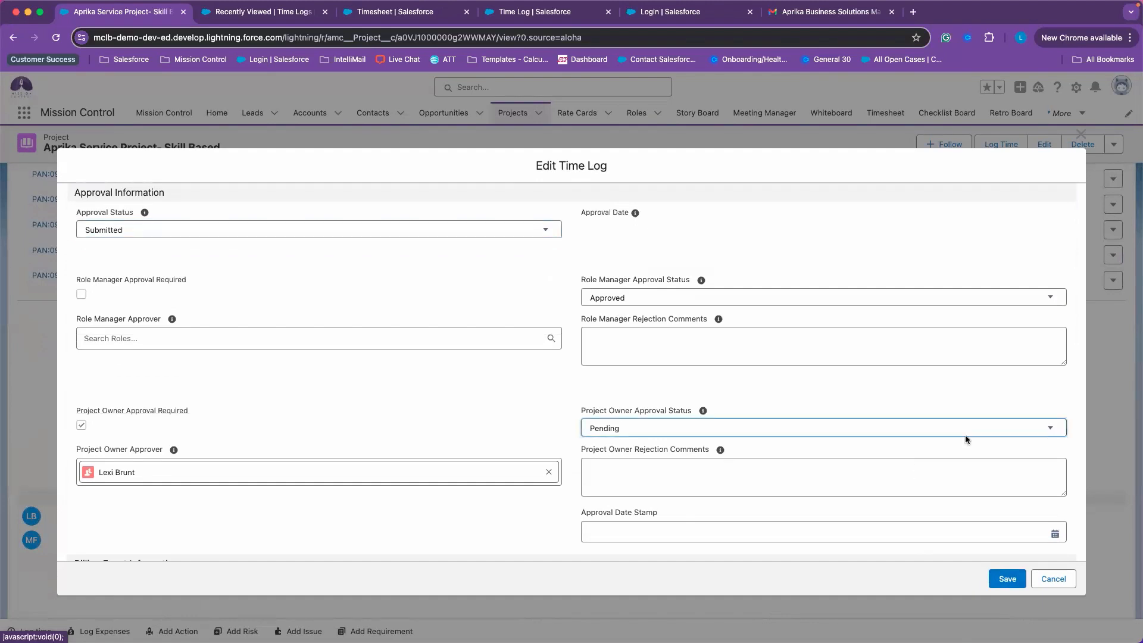
left_click(998, 581)
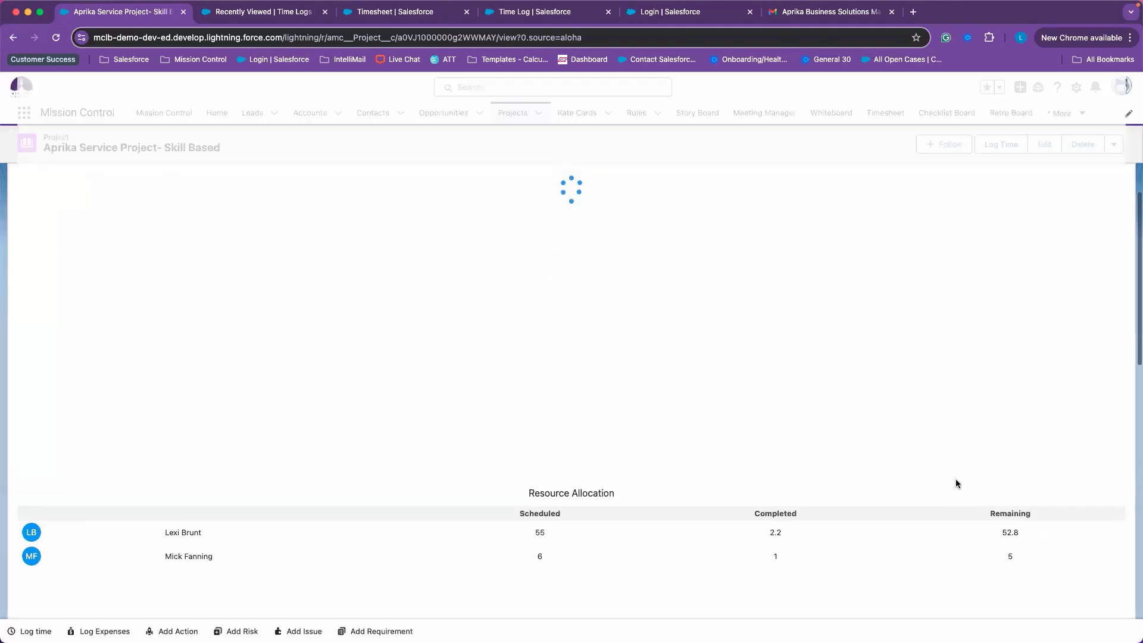
Edit the Follow Up Support time log, set its Approval Status to Submitted and save it
left_click(1112, 315)
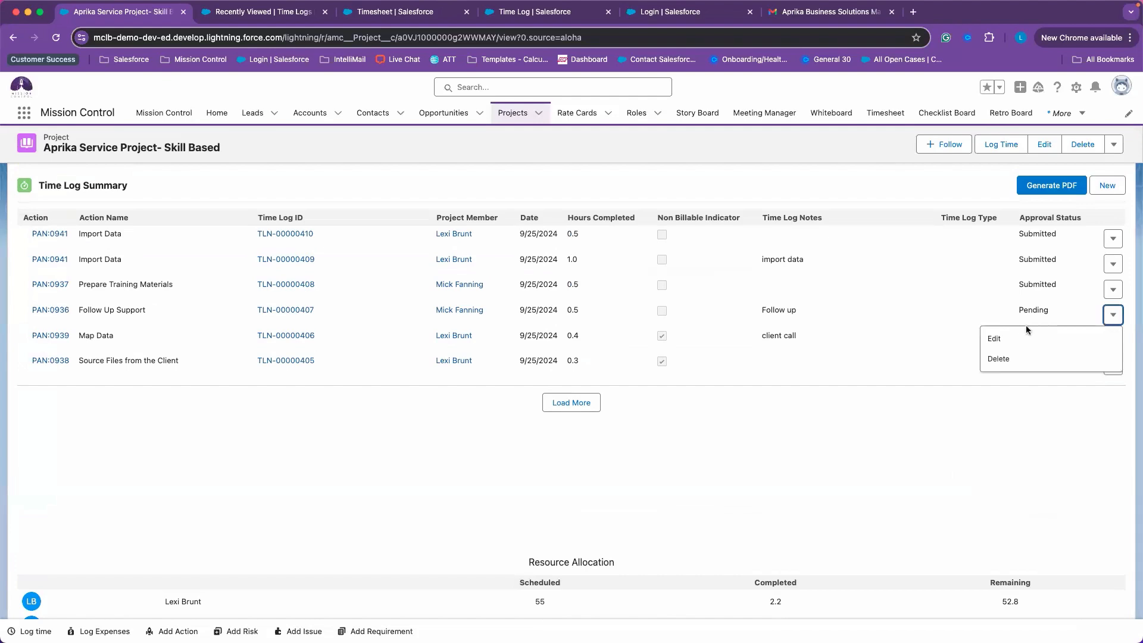
left_click(1019, 339)
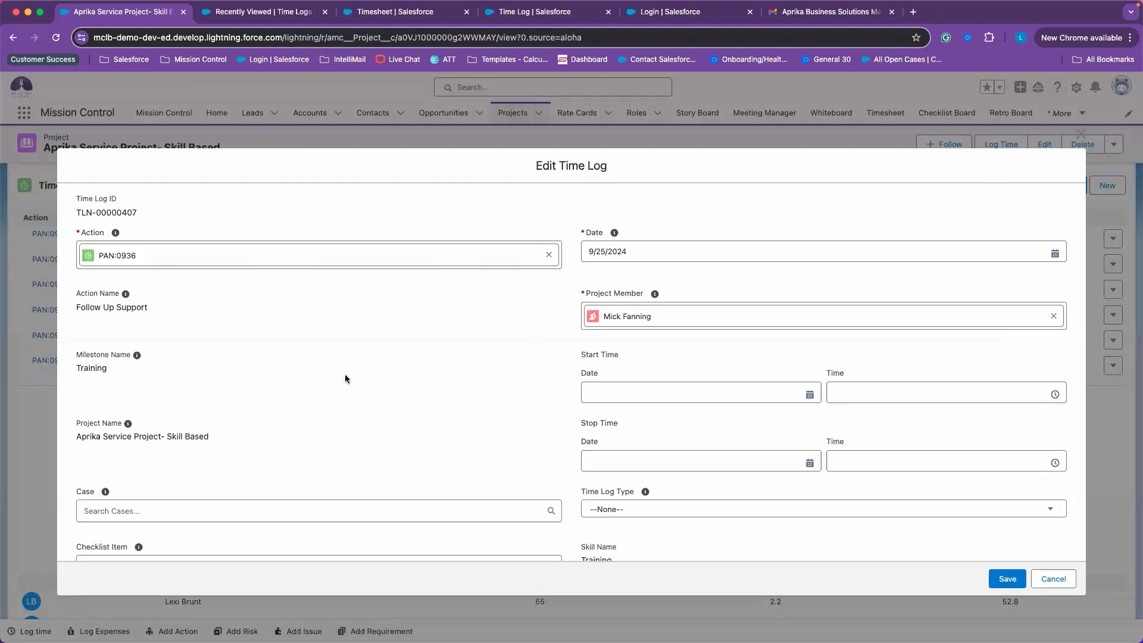
scroll(308, 381, "down", 3)
scroll(309, 376, "down", 10)
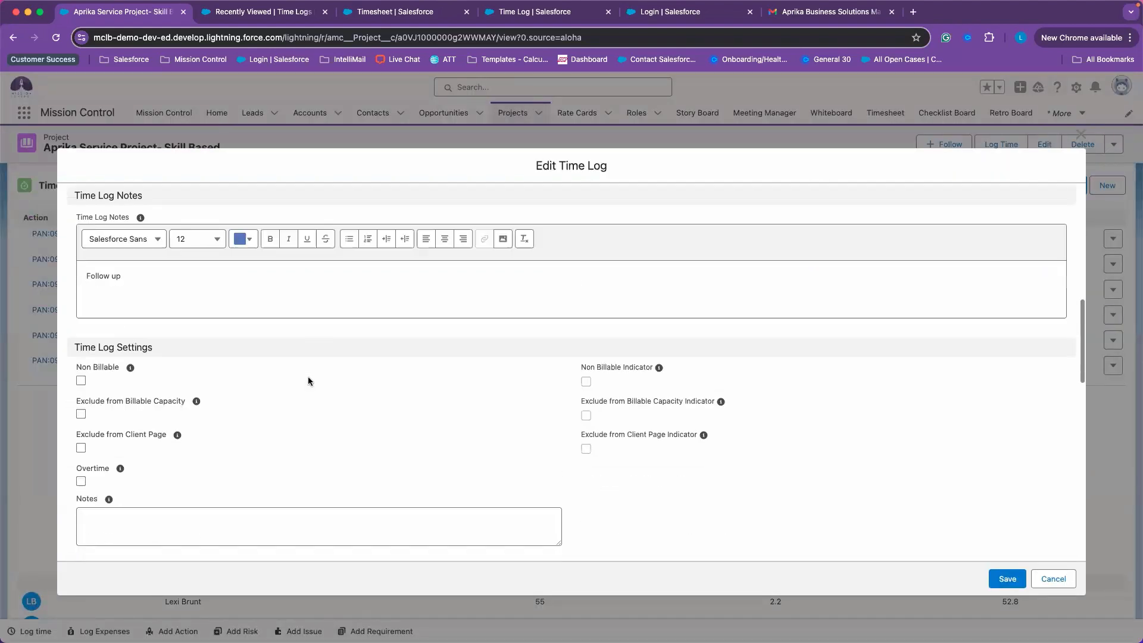
scroll(229, 289, "down", 4)
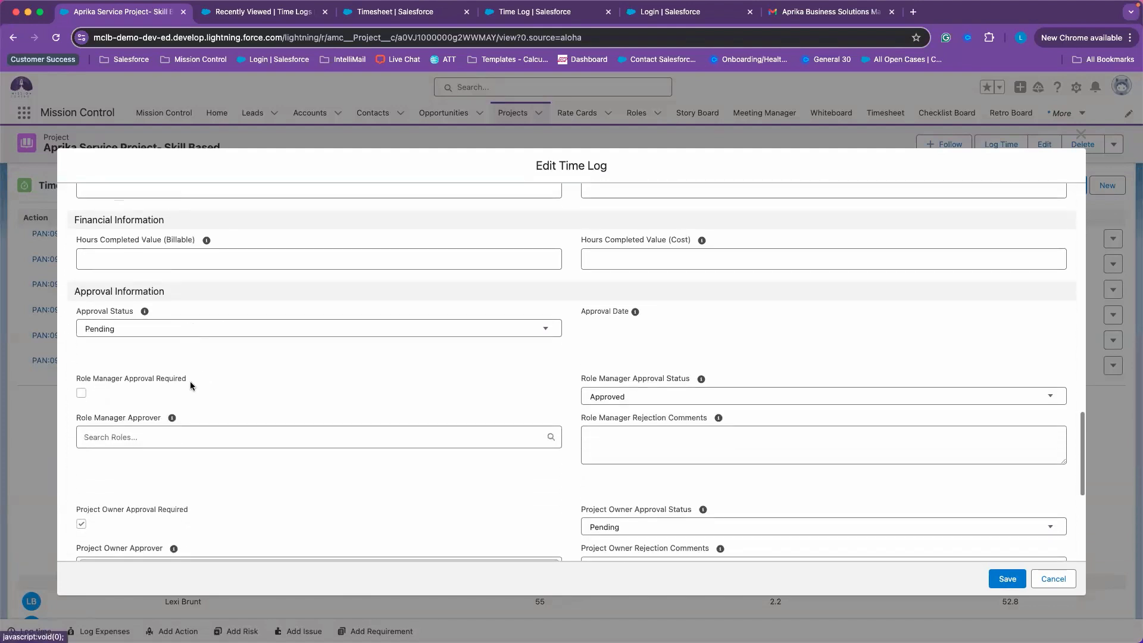
left_click(171, 331)
left_click(155, 390)
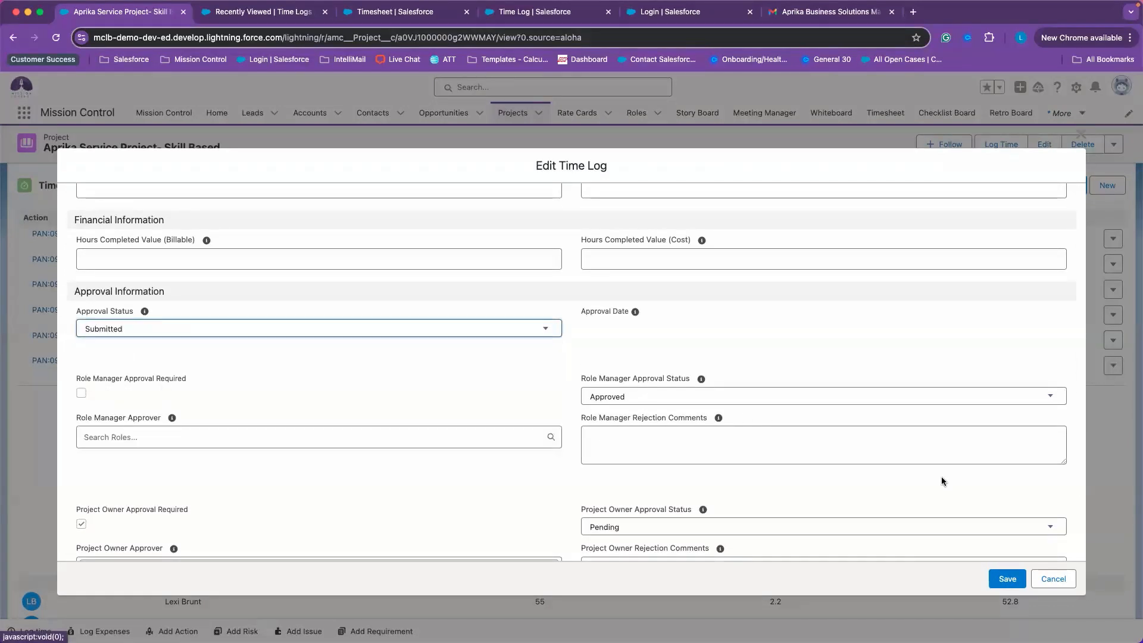
left_click(1006, 578)
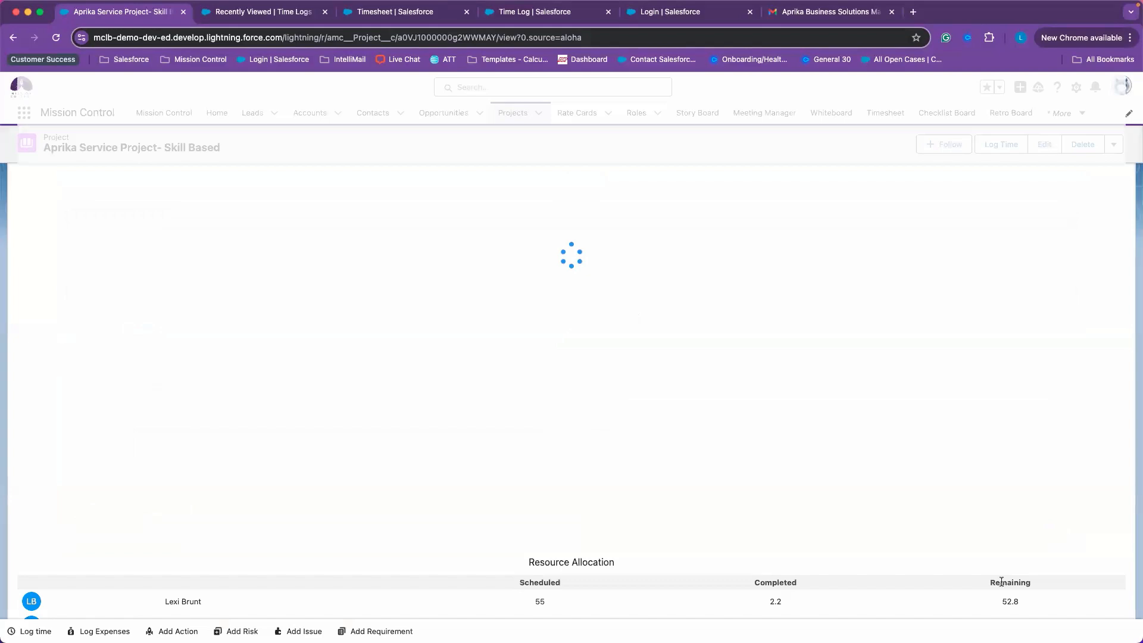
Return to the Timesheet, reload it, and open the time logs awaiting approval for the listed role
scroll(752, 521, "up", 5)
scroll(753, 521, "down", 3)
scroll(755, 521, "up", 3)
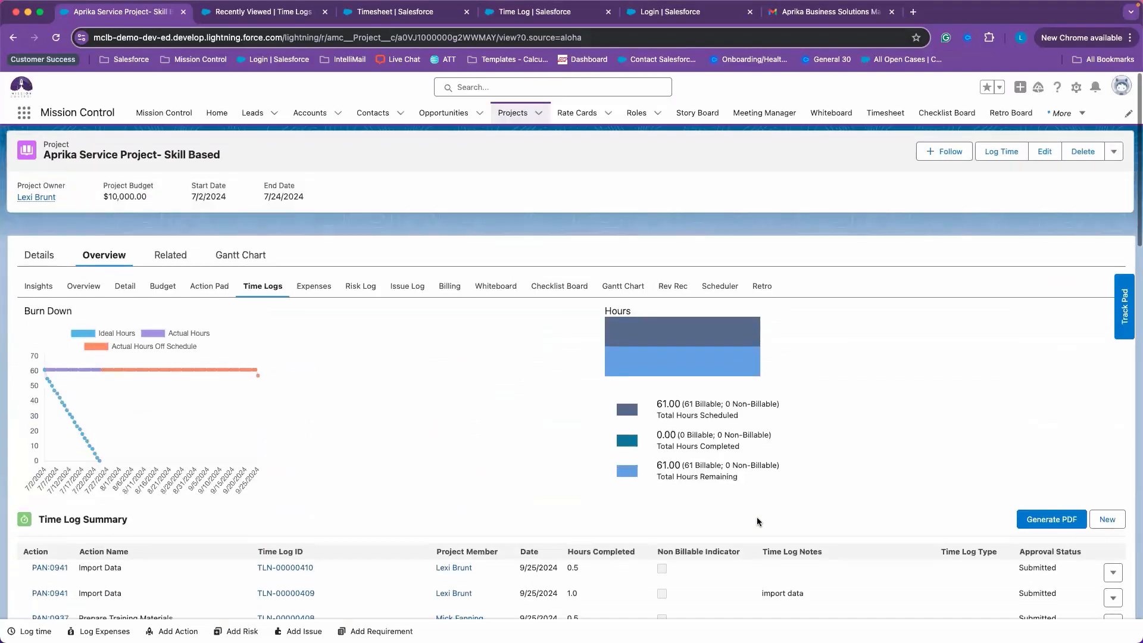
left_click(369, 12)
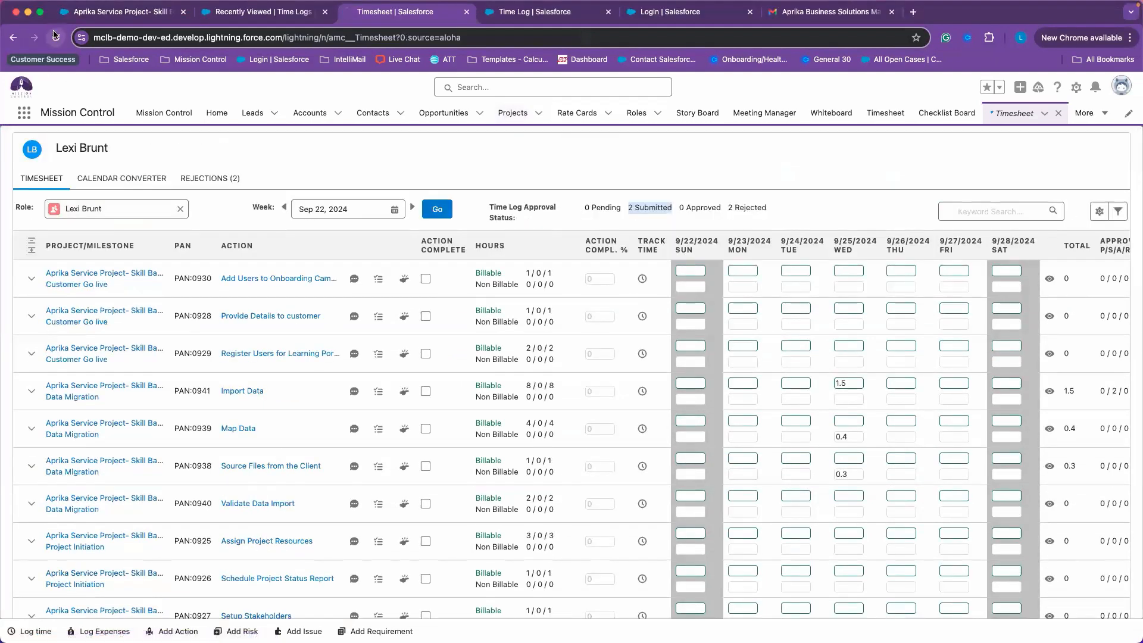
left_click(55, 36)
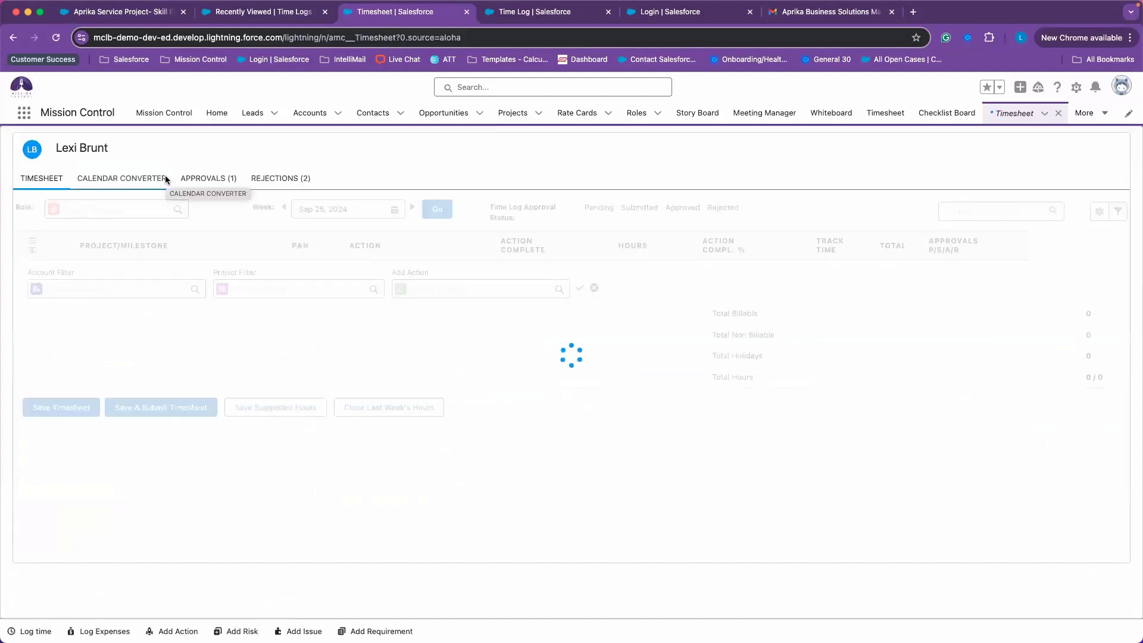
left_click(225, 177)
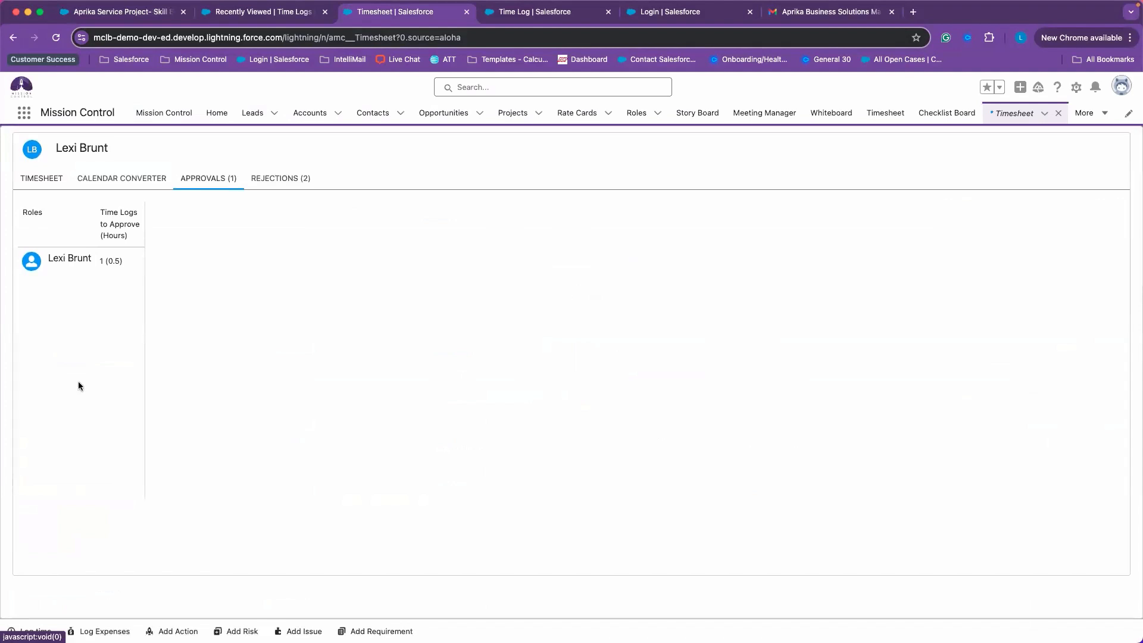
left_click(58, 259)
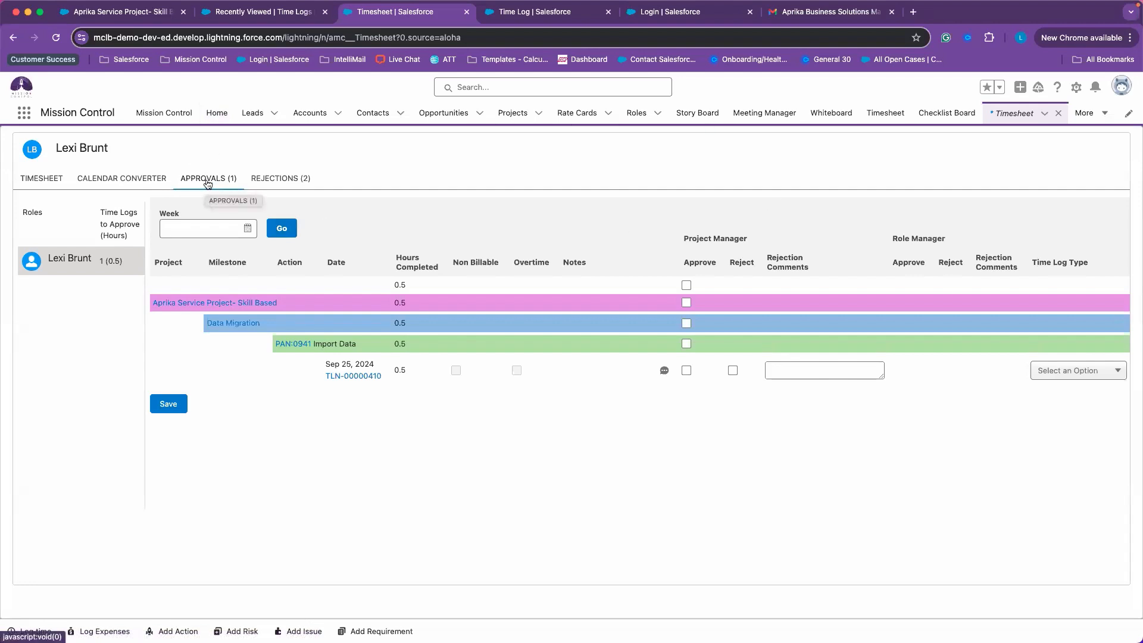
left_click(123, 272)
Filter the time logs awaiting approval by the week of Sep 18, 2024, and by the week of Sep 25, 2024
left_click(240, 231)
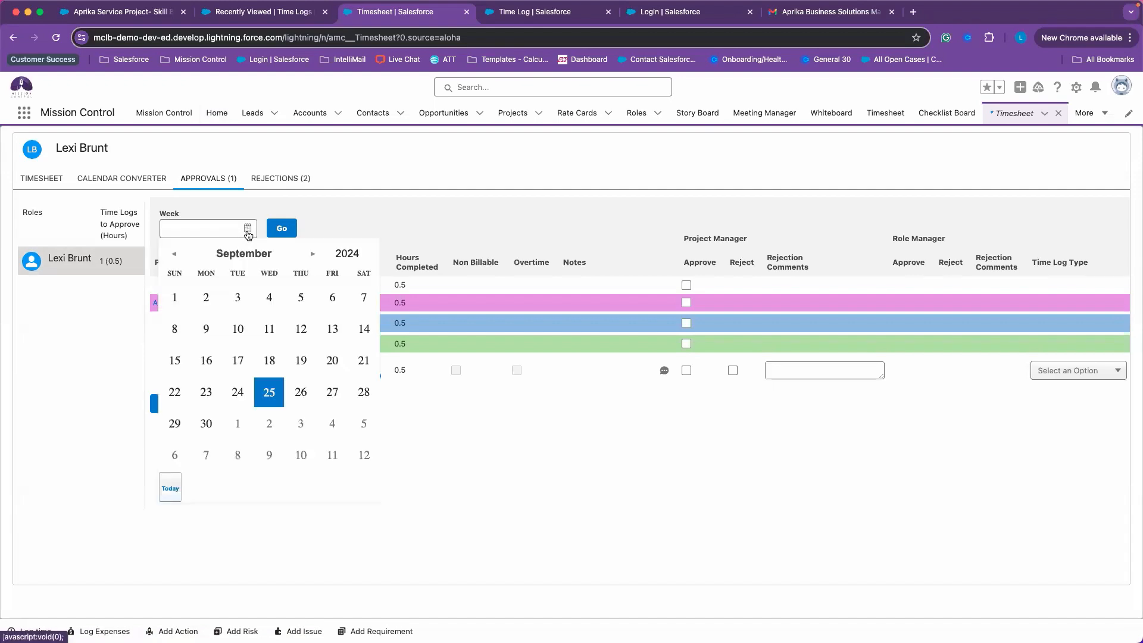
left_click(277, 351)
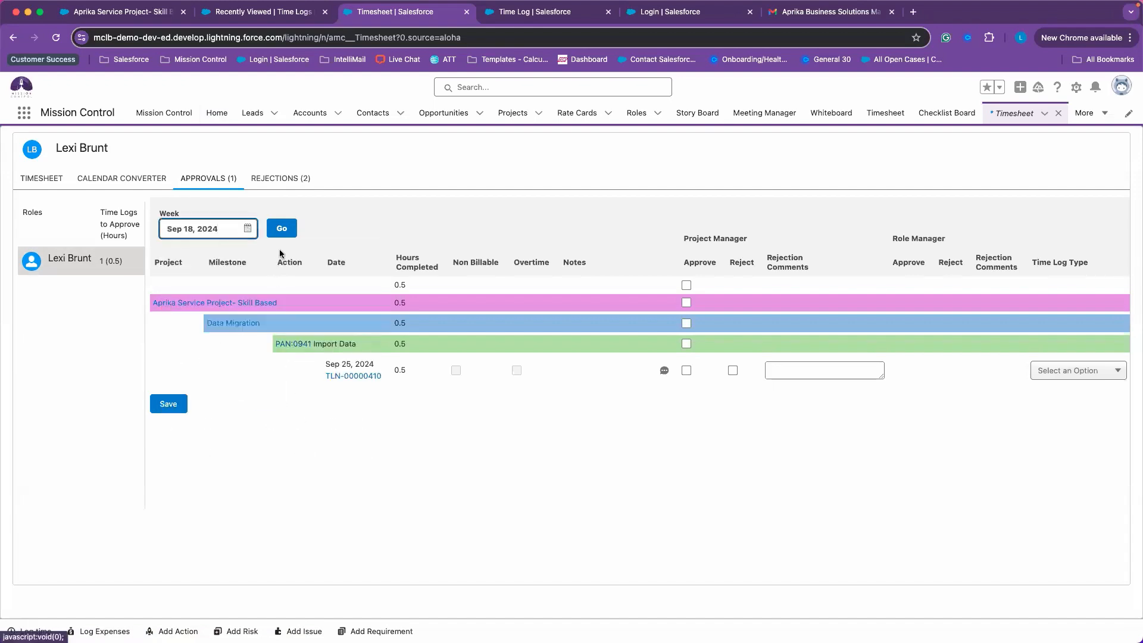
left_click(284, 227)
left_click(248, 229)
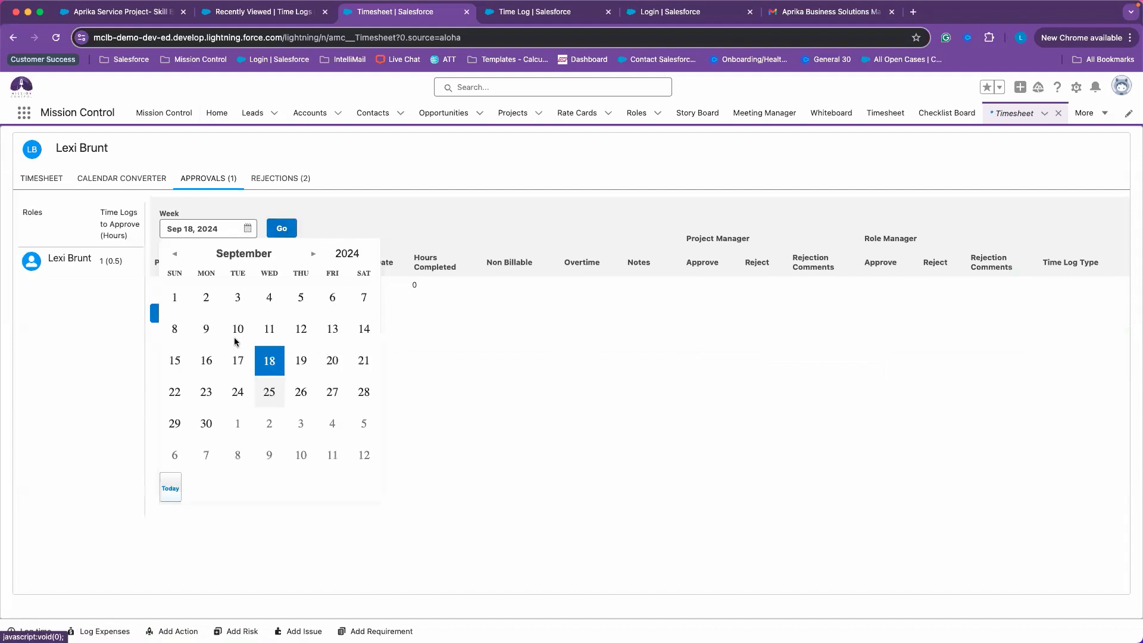
left_click(266, 389)
left_click(282, 227)
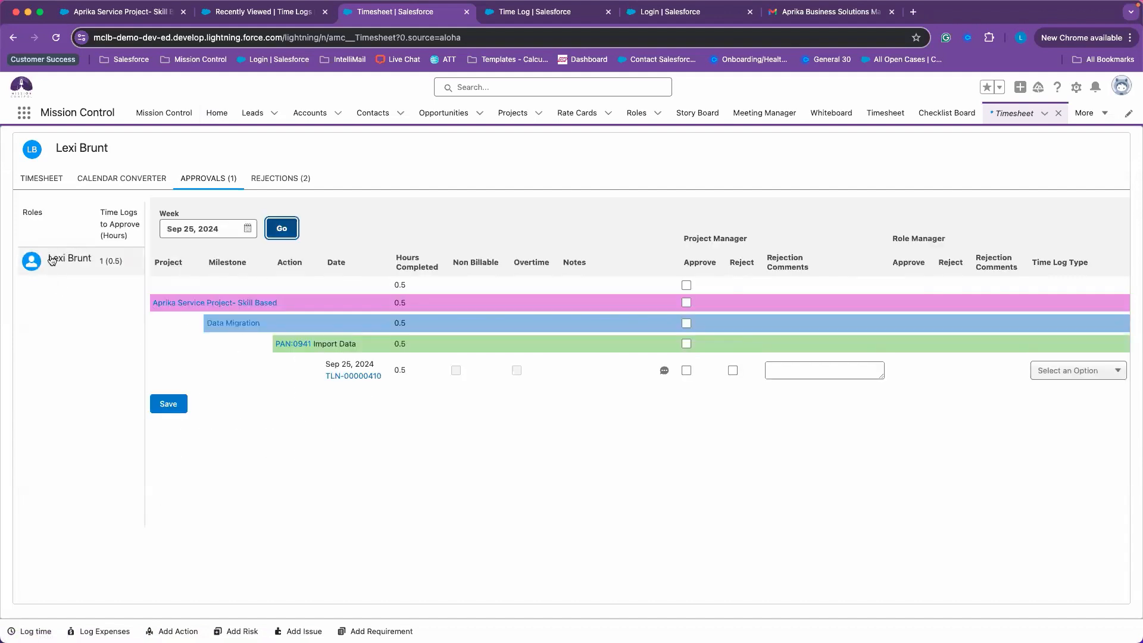
Open all time logs awaiting approval for the listed role and check the Import Data log's Time Log Type options
left_click(22, 269)
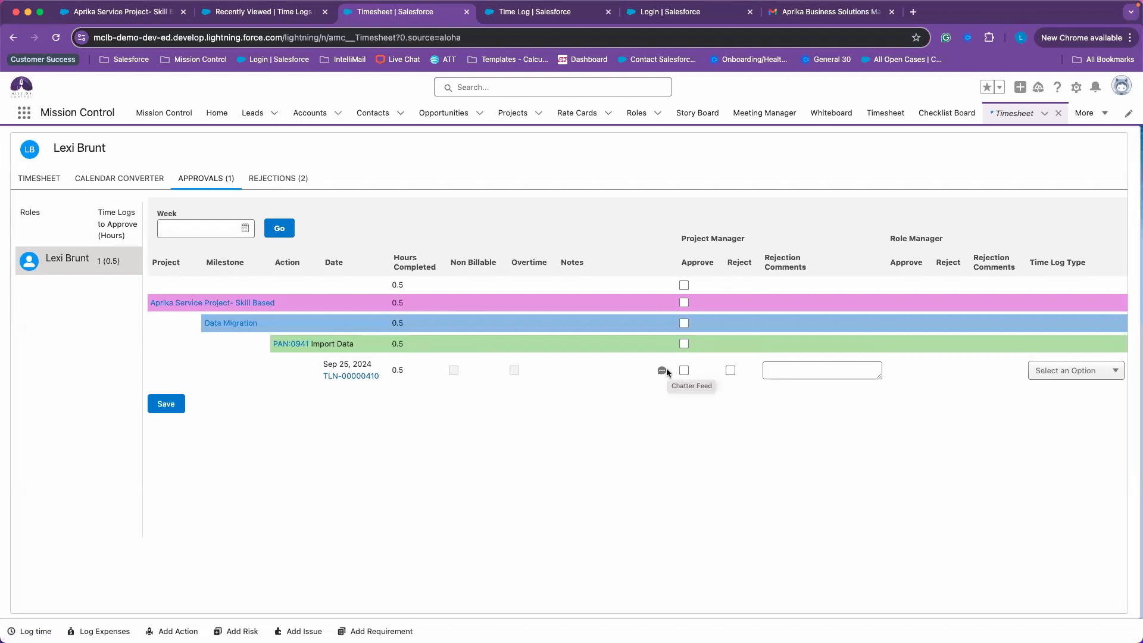
left_click(1069, 376)
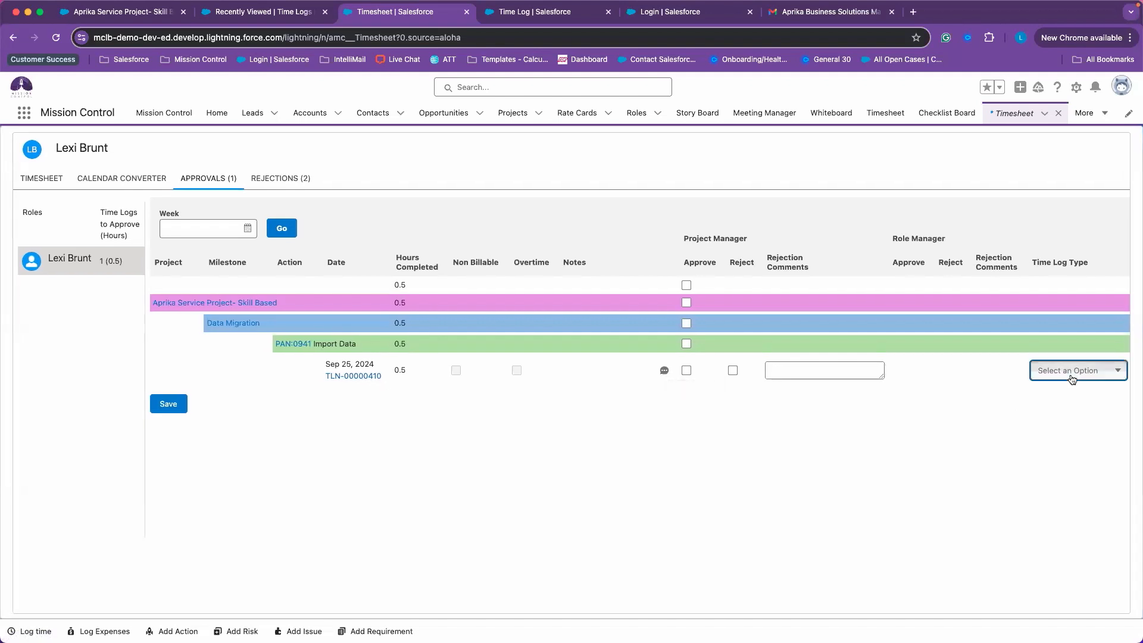
left_click(1068, 376)
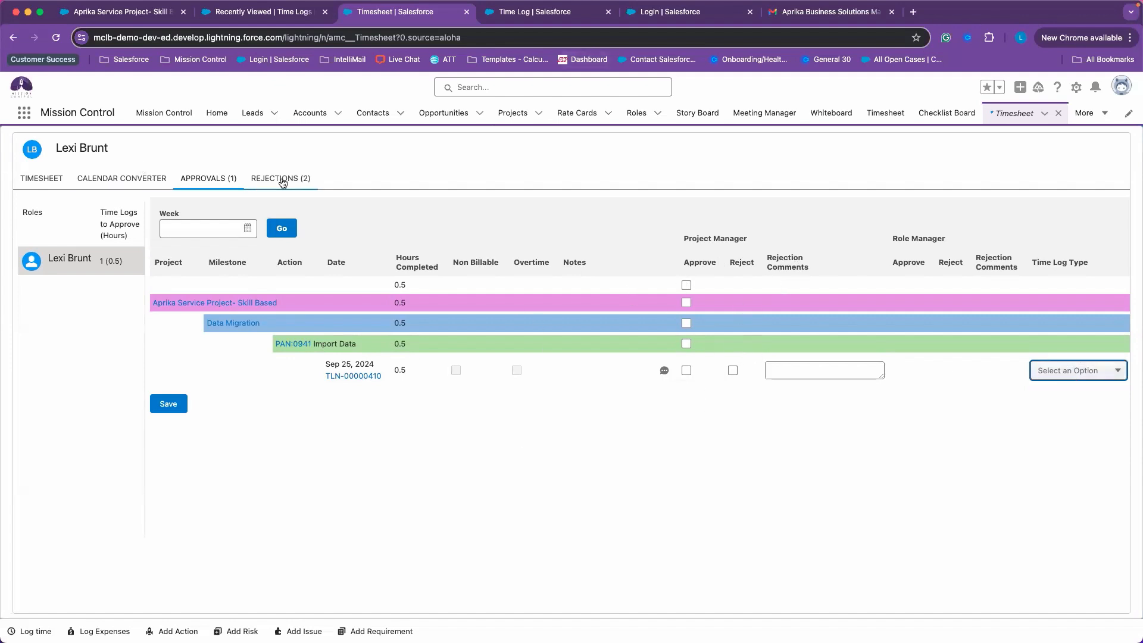
Log back in to the timed-out Setup page and review the Time Log object's field sets for Timesheet approvals and rejections
left_click(557, 11)
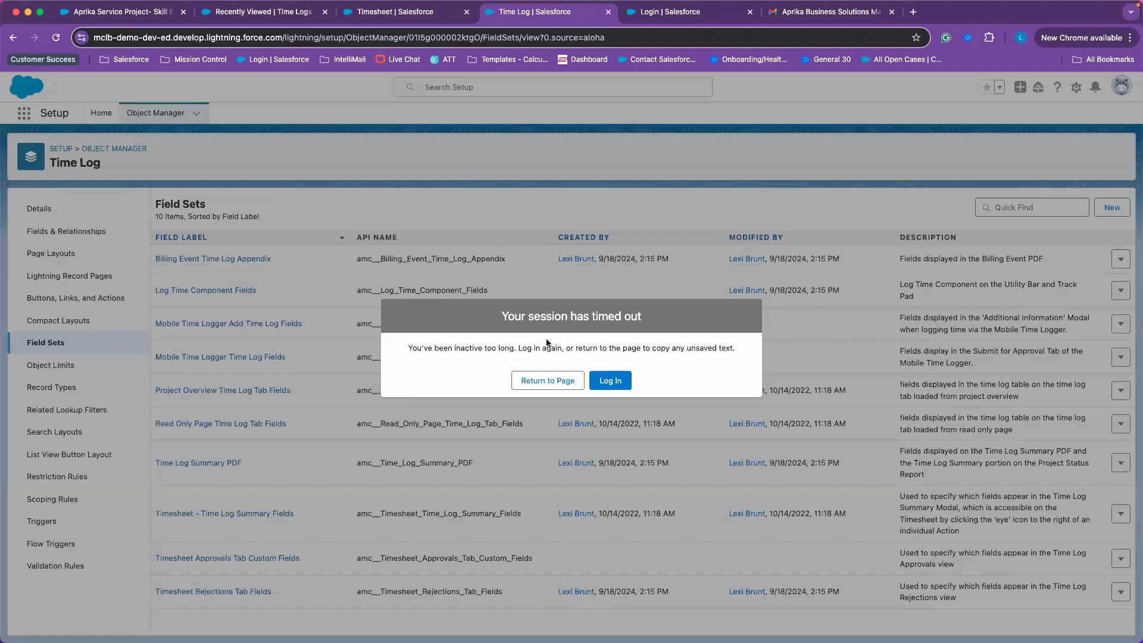
left_click(618, 384)
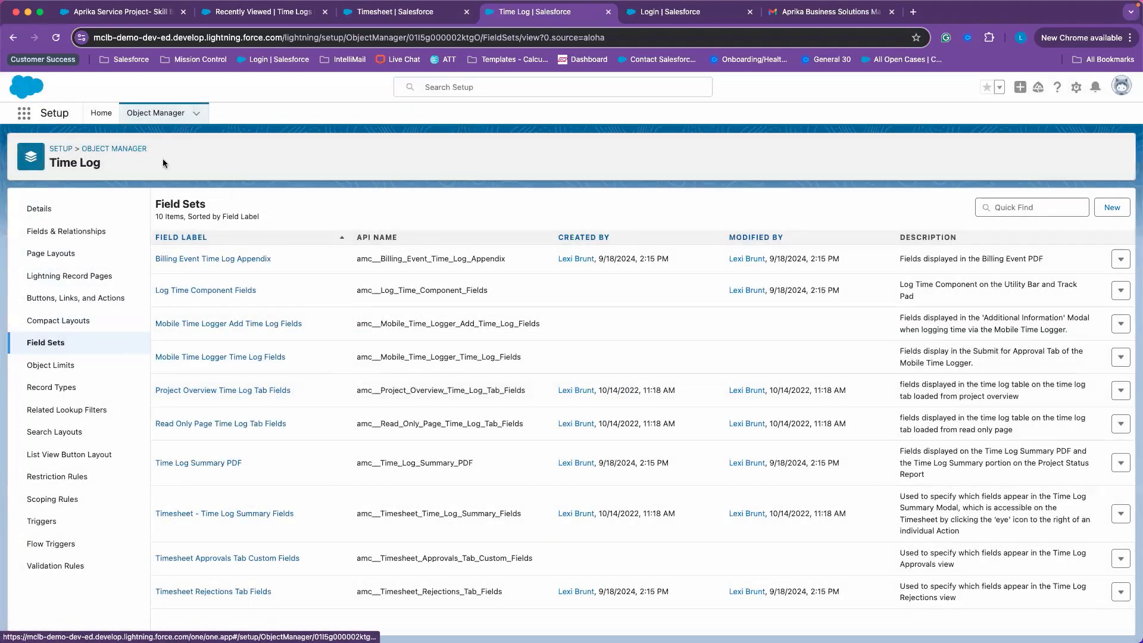
left_click(63, 340)
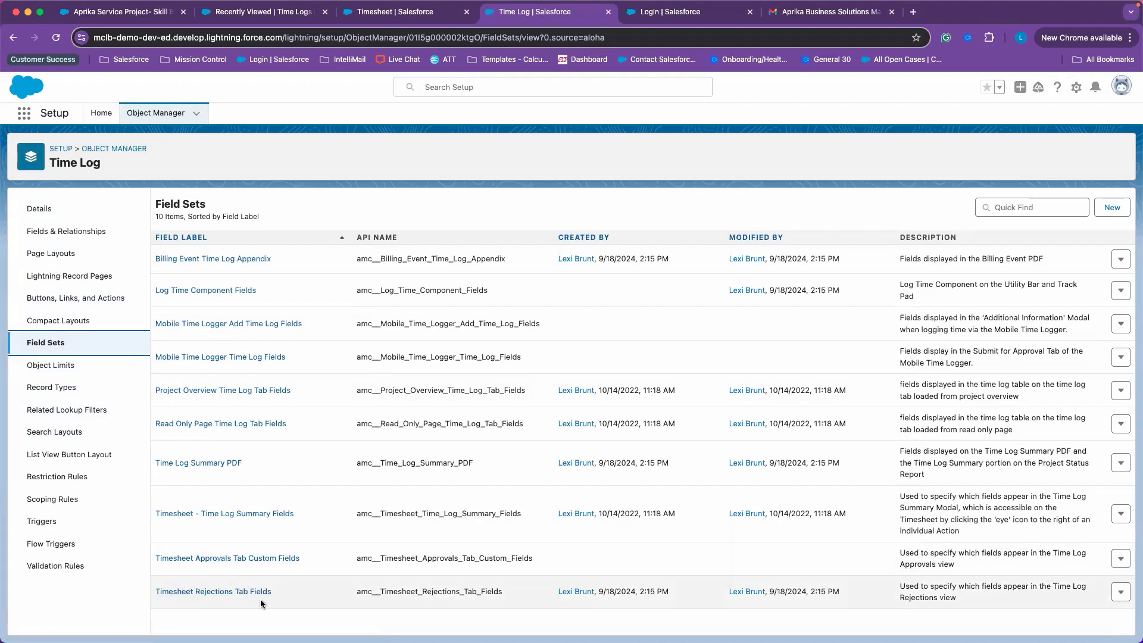
Return to the Timesheet, mark the Sep 25, 2024 Import Data time log as approved by the Project Manager, and save
left_click(382, 12)
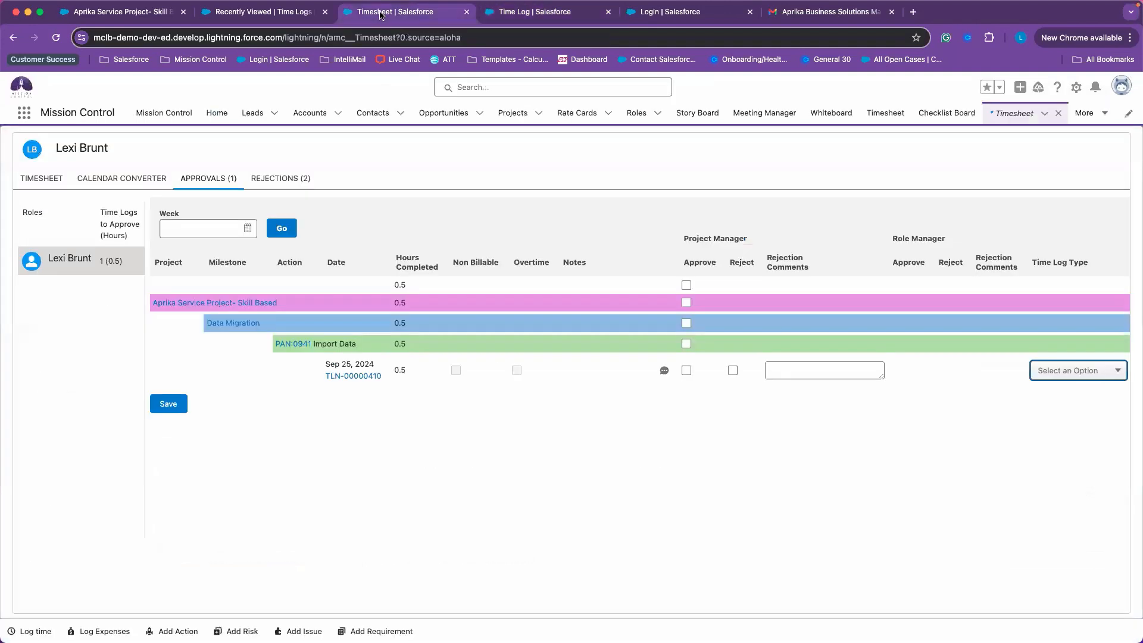
left_click(687, 369)
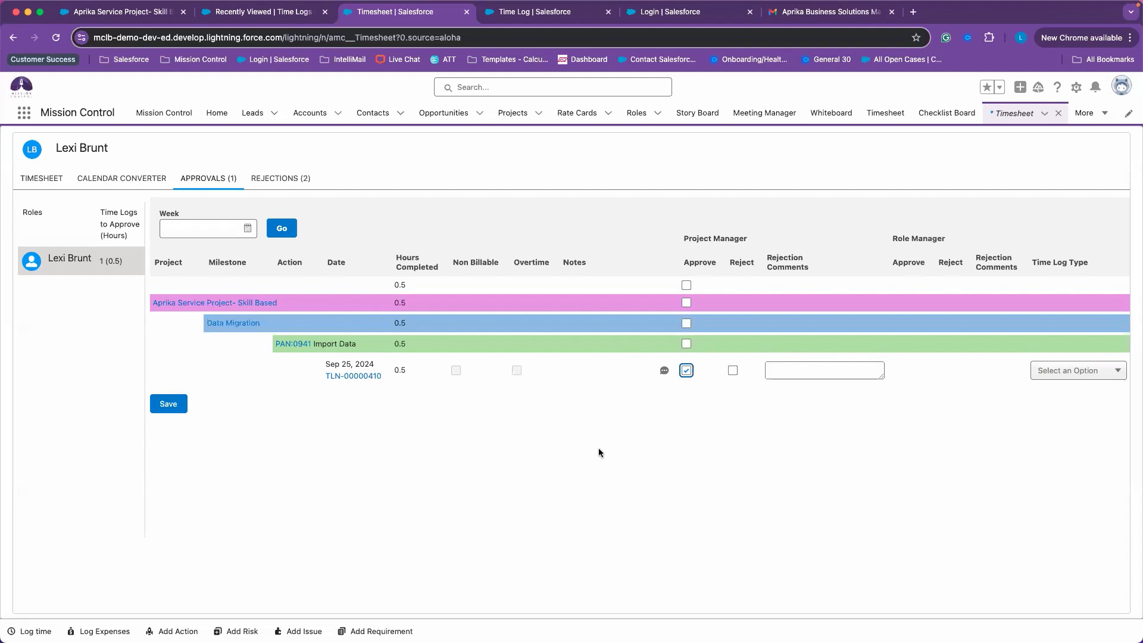
left_click(158, 407)
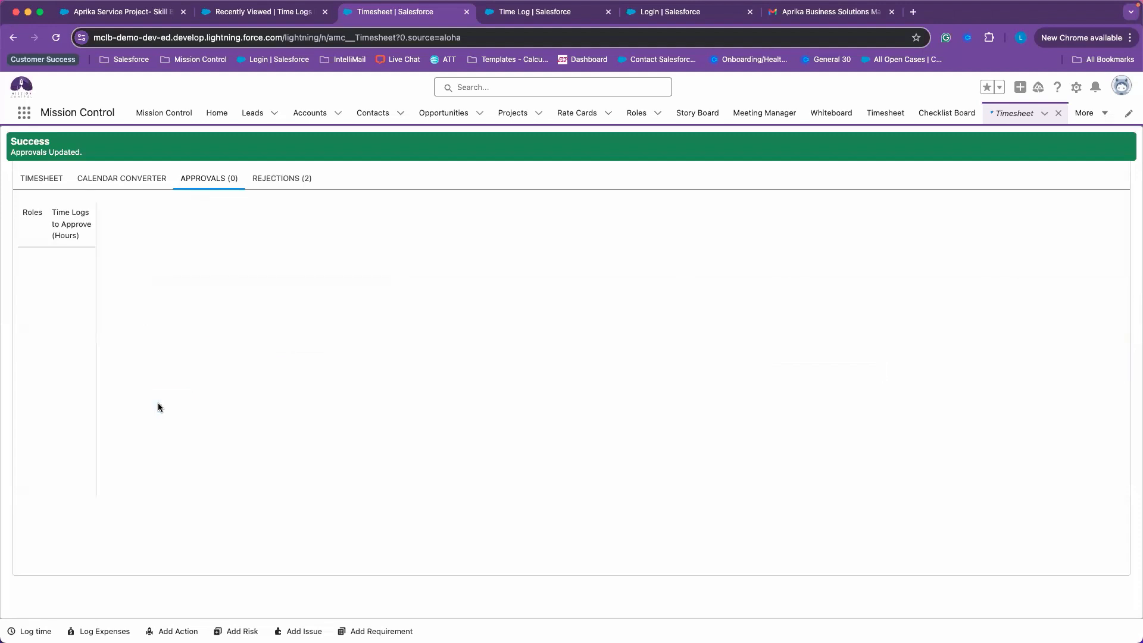
Open the rejected time logs and examine their details, approval statuses and rejection comments across all columns
left_click(266, 180)
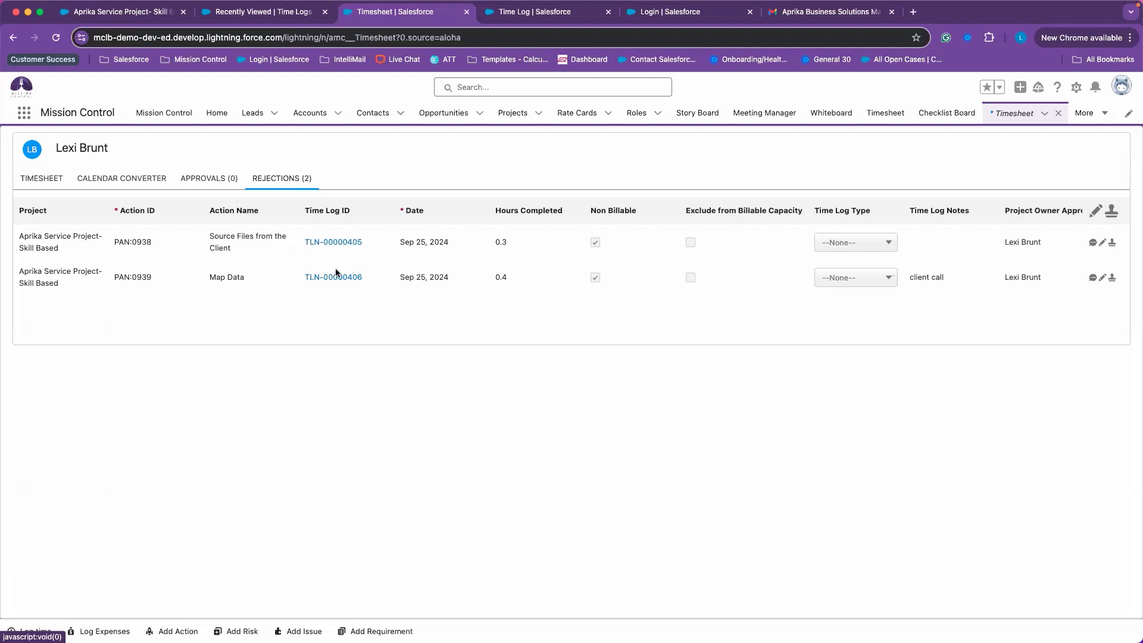
scroll(762, 282, "right", 3)
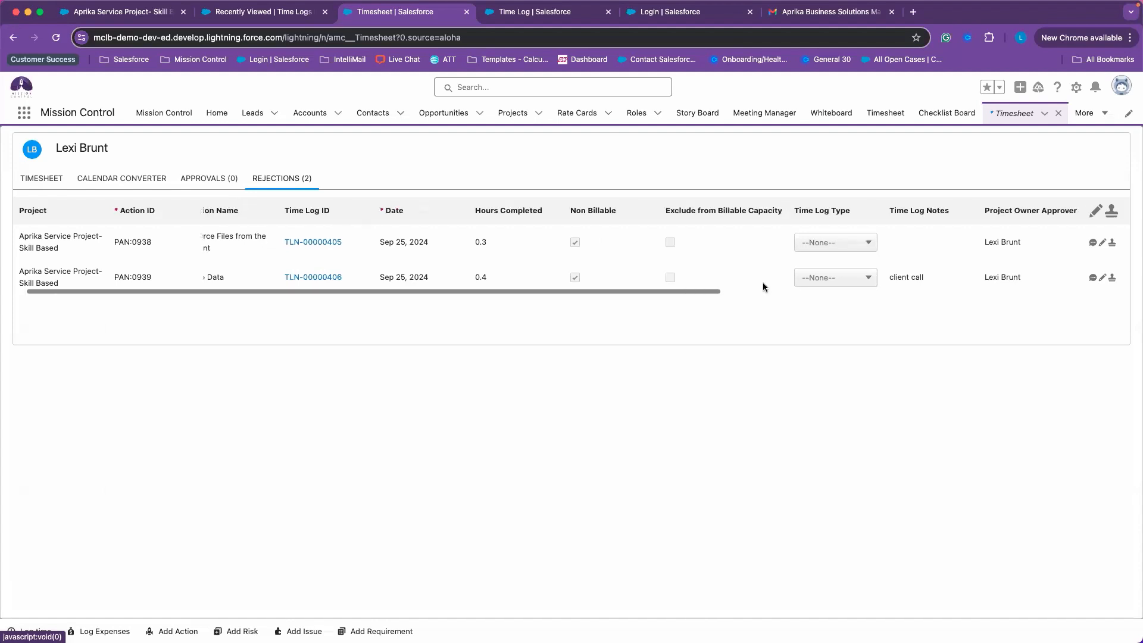
scroll(762, 282, "right", 10)
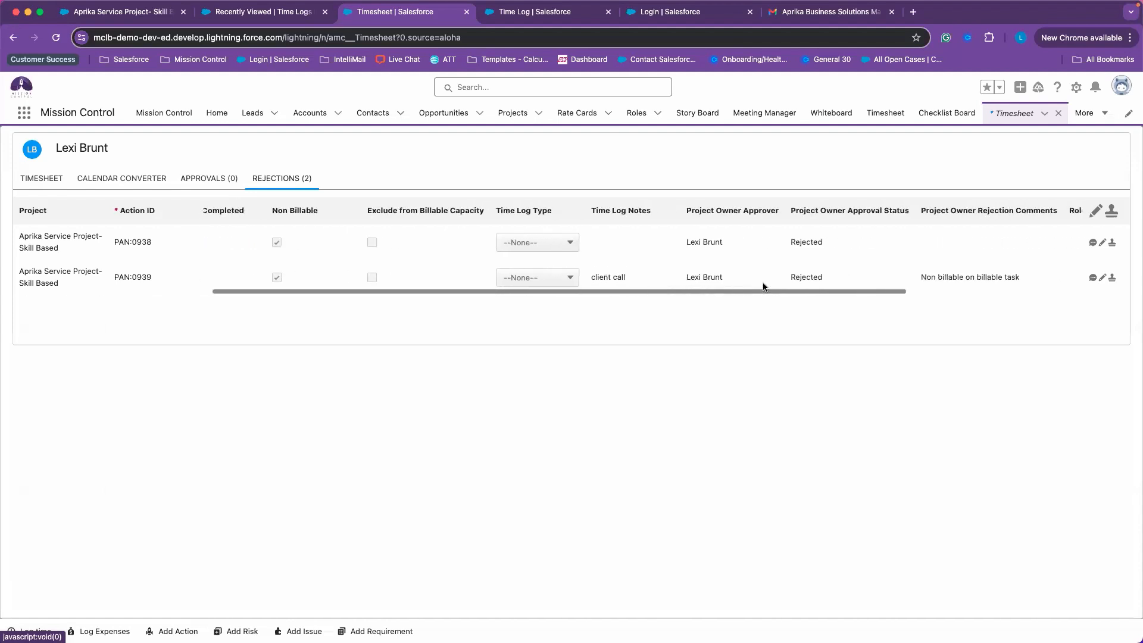
scroll(756, 255, "right", 12)
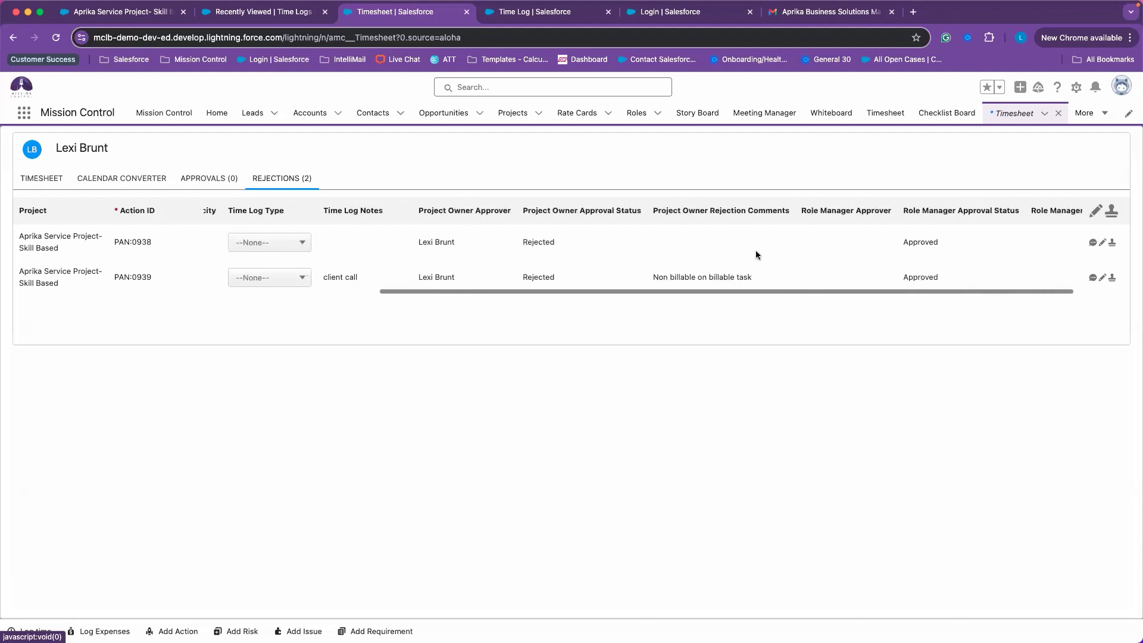
scroll(754, 254, "right", 2)
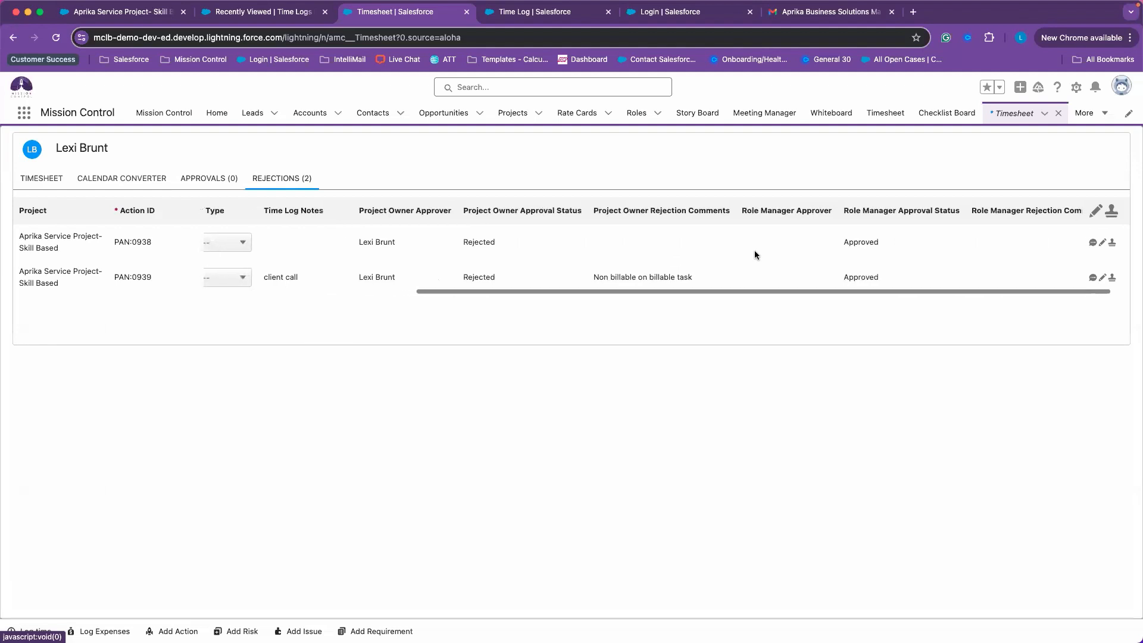
scroll(755, 255, "left", 1)
scroll(755, 255, "right", 2)
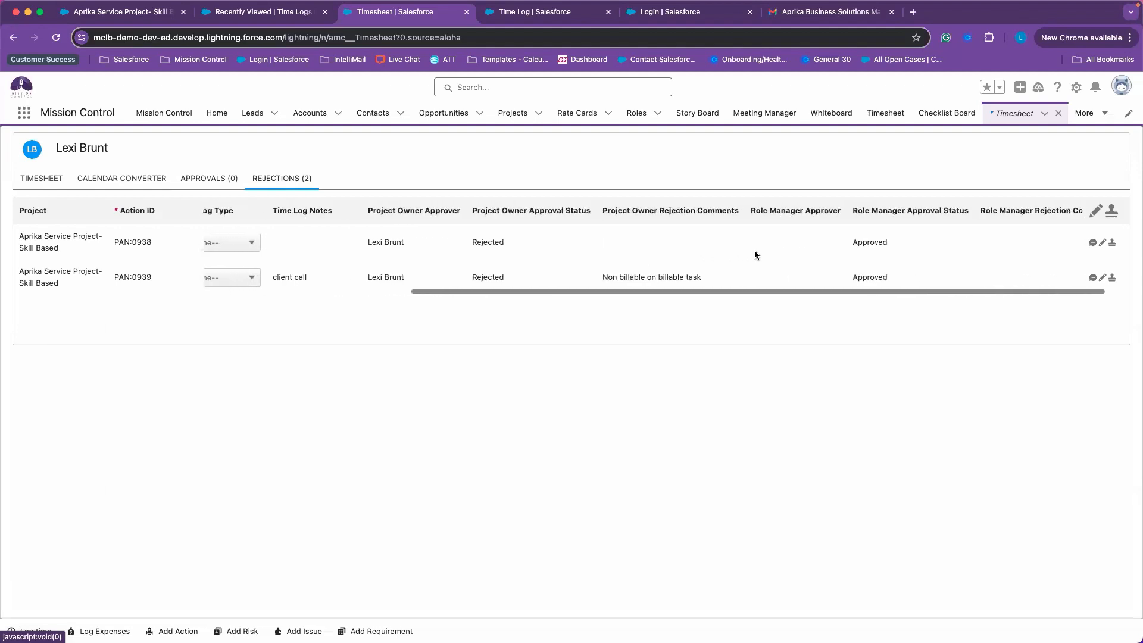
scroll(591, 256, "left", 8)
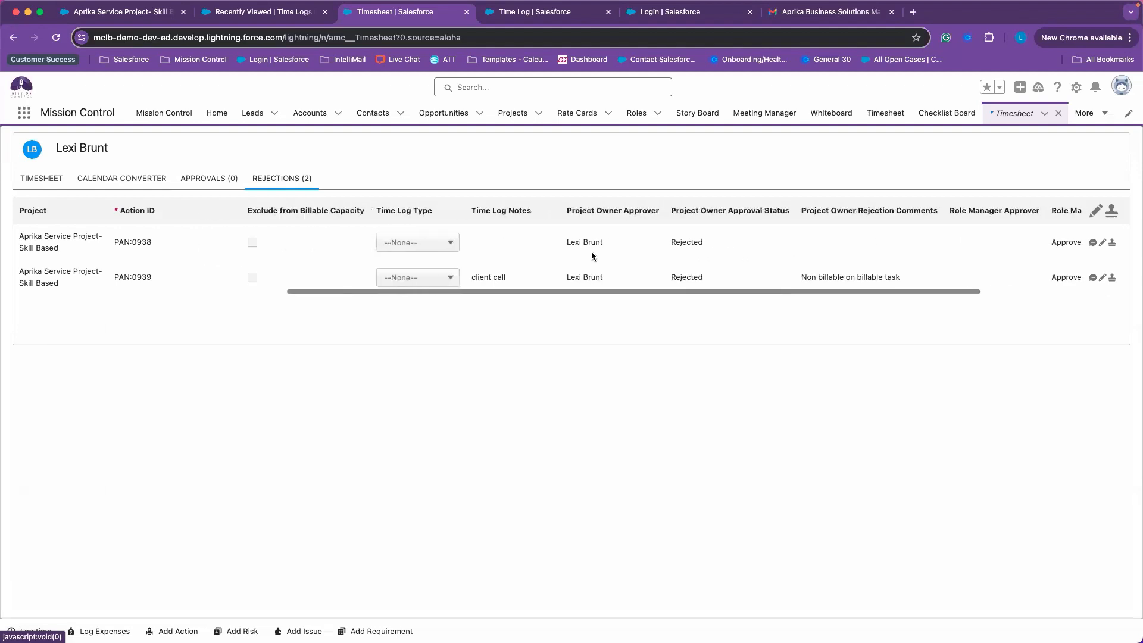
scroll(591, 256, "left", 10)
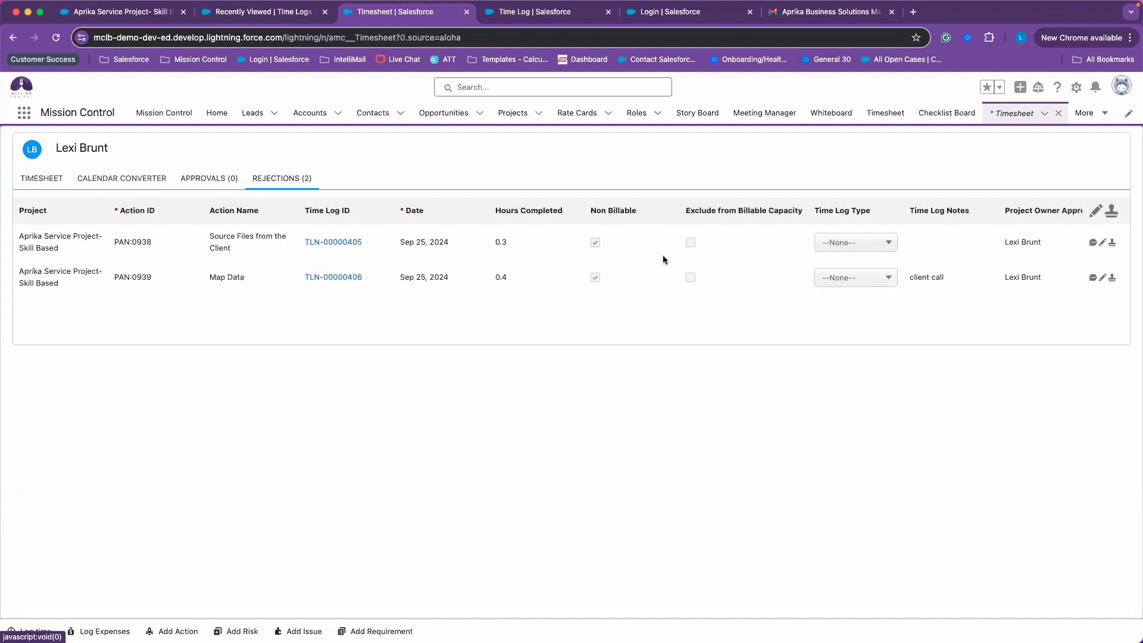
scroll(663, 256, "right", 16)
scroll(663, 260, "right", 5)
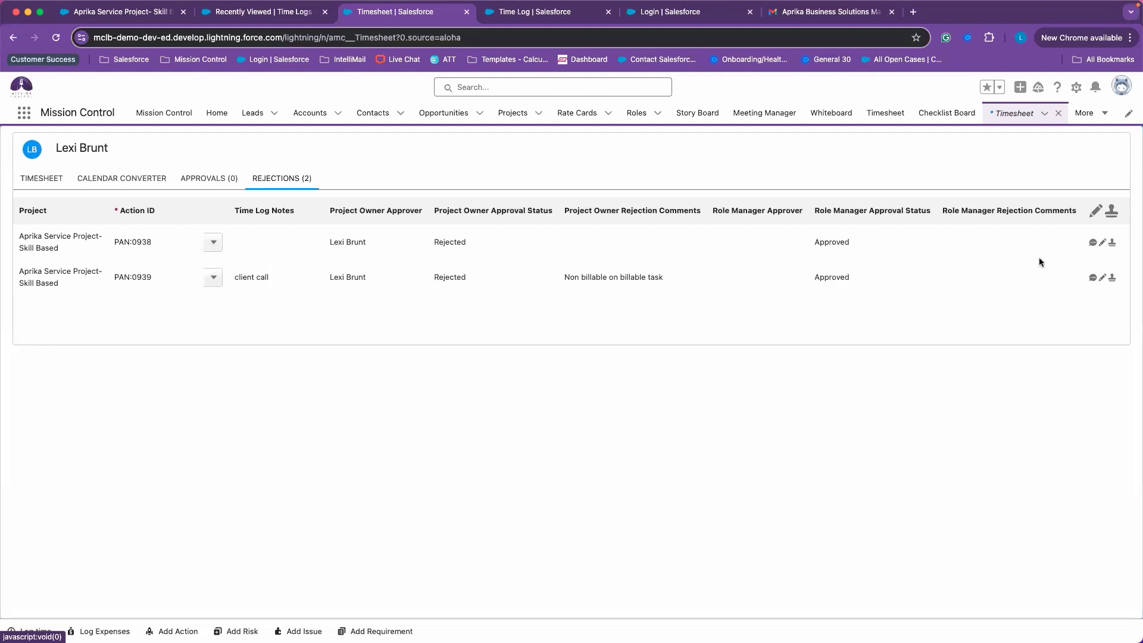
Make all rejected time logs editable and clear Non Billable for the Map Data and Source Files from the Client logs
left_click(1102, 242)
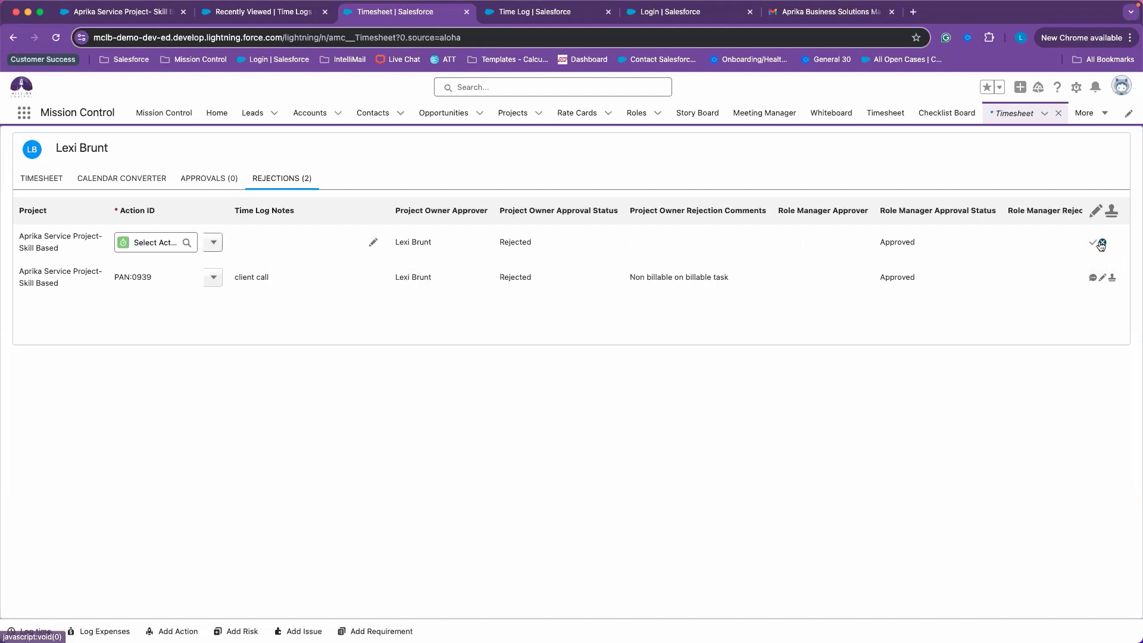
scroll(243, 225, "left", 10)
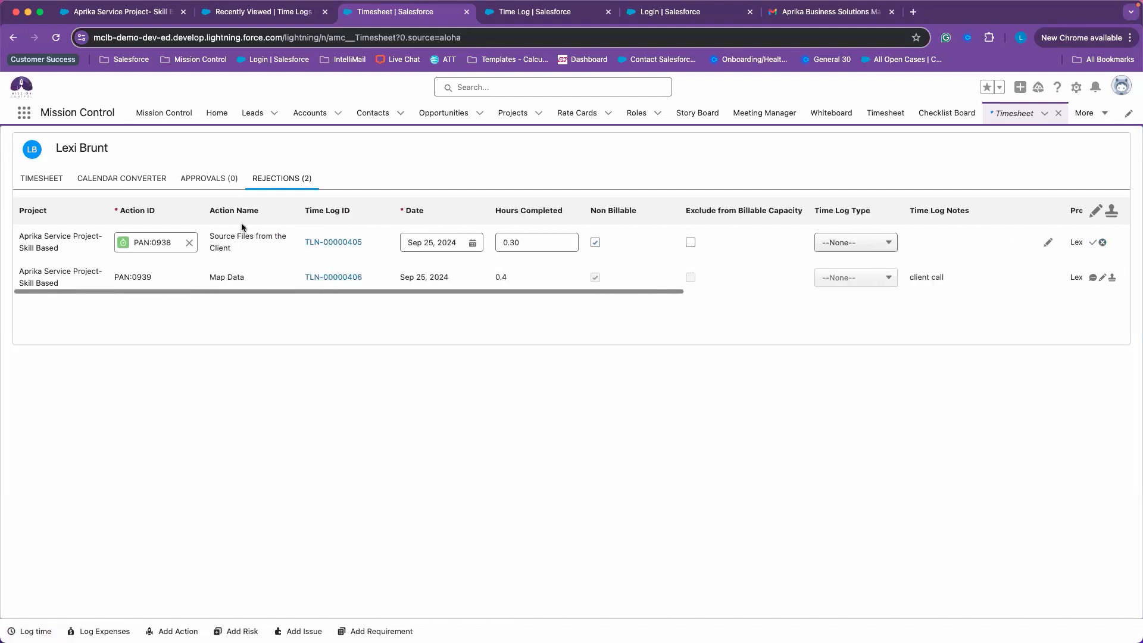
scroll(927, 259, "right", 10)
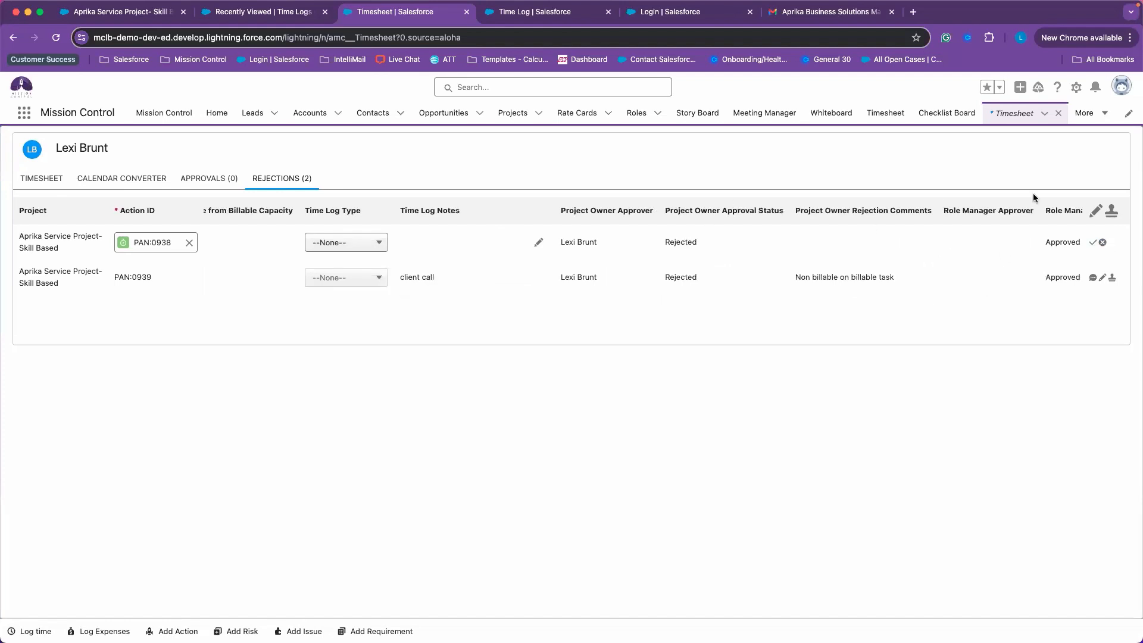
left_click(1095, 213)
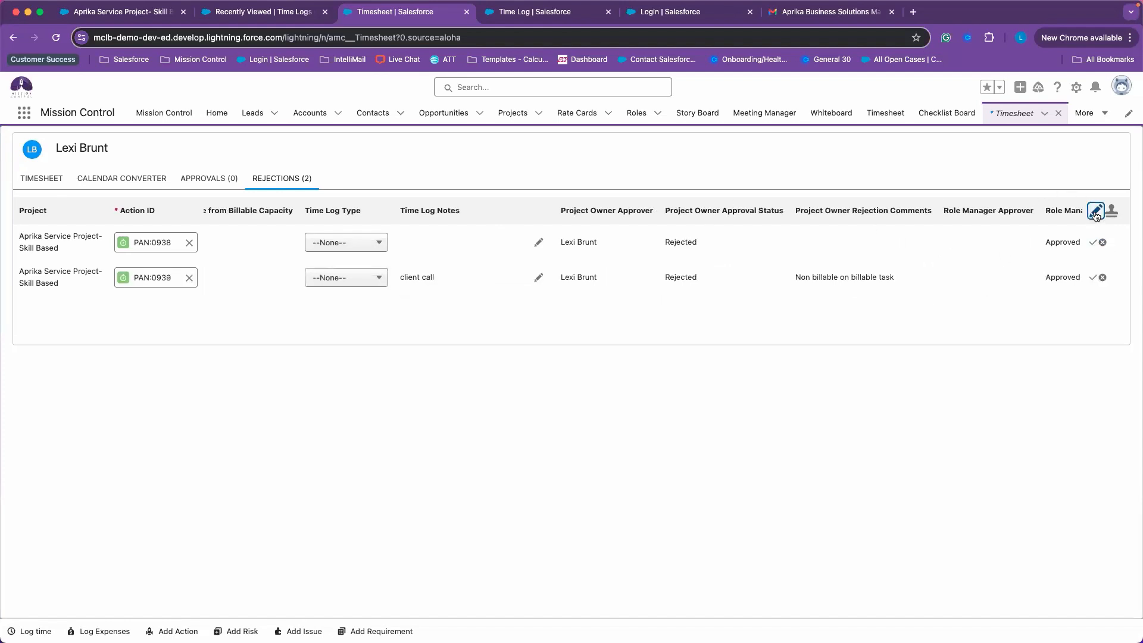
scroll(933, 240, "left", 10)
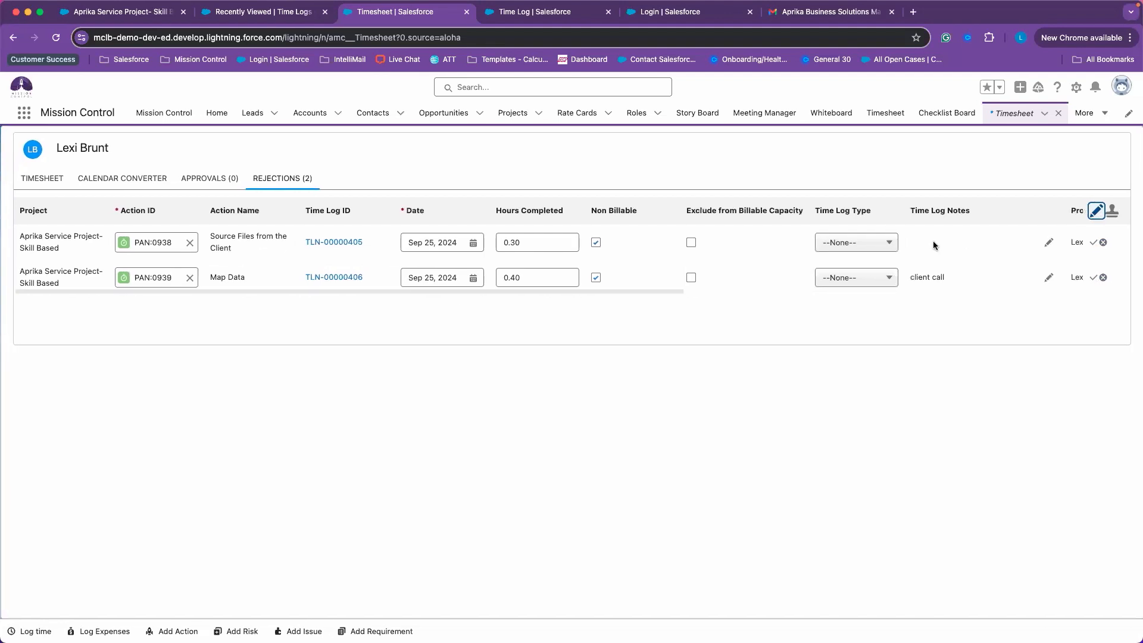
scroll(875, 271, "right", 10)
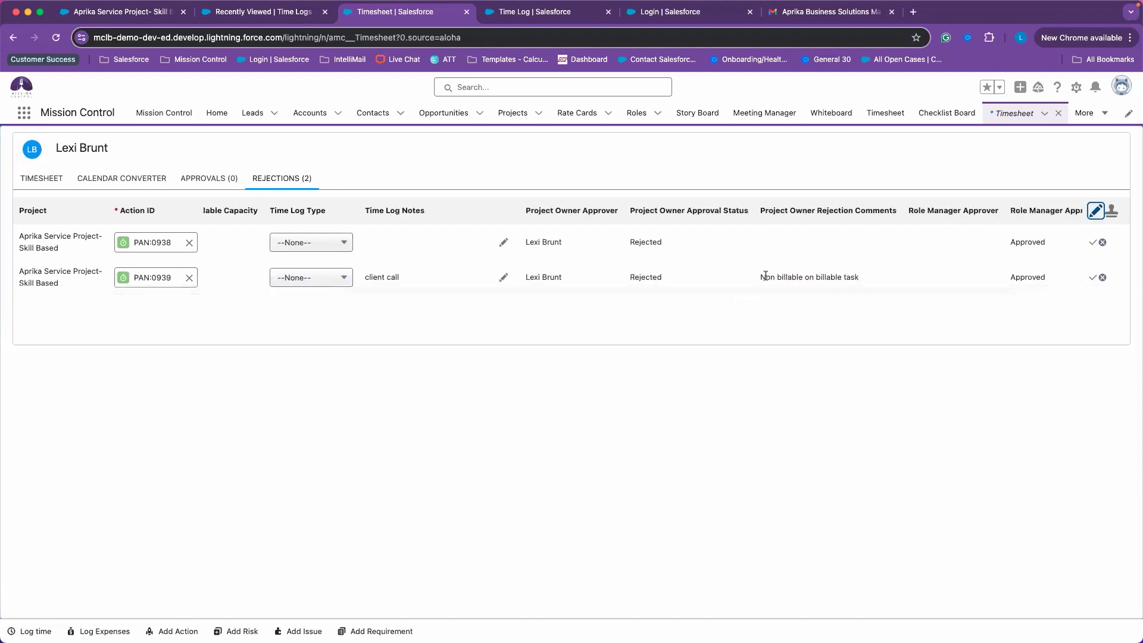
scroll(777, 279, "left", 1)
scroll(777, 280, "left", 10)
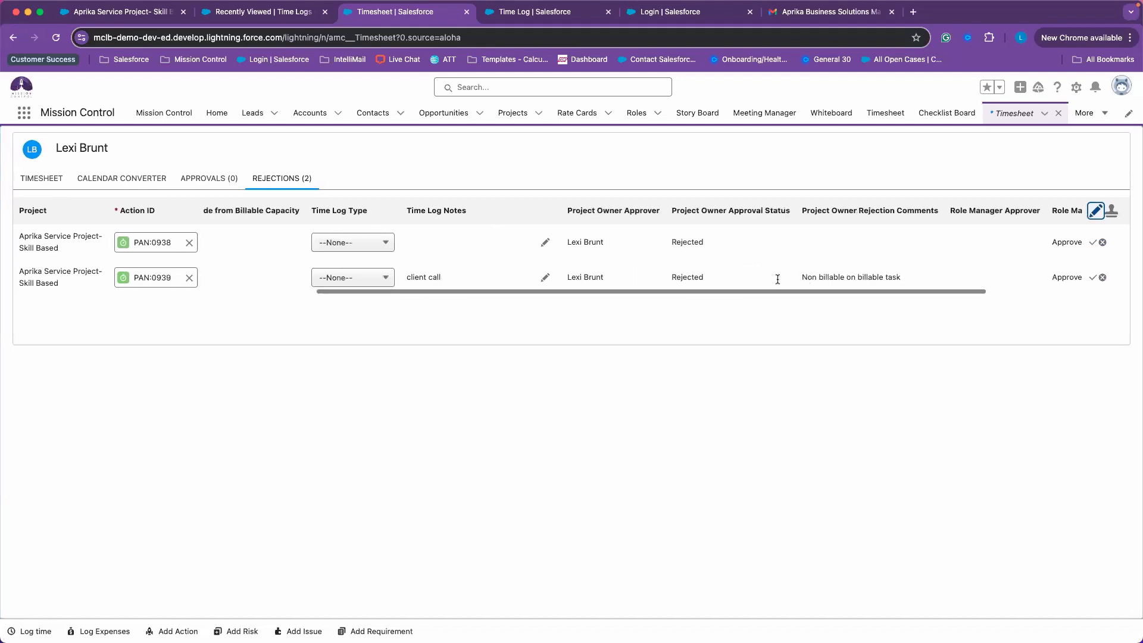
left_click(595, 278)
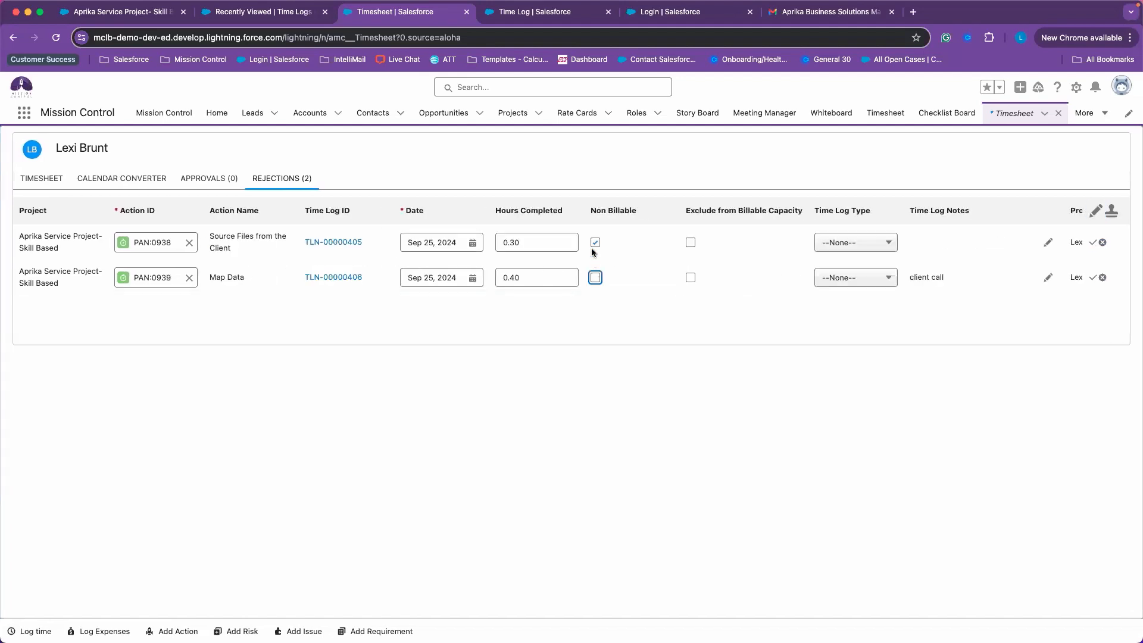
left_click(595, 241)
Add the time log note "Review and prep for call" to the rejected PAN:0938 time log and save the note
scroll(734, 264, "right", 3)
scroll(735, 267, "right", 2)
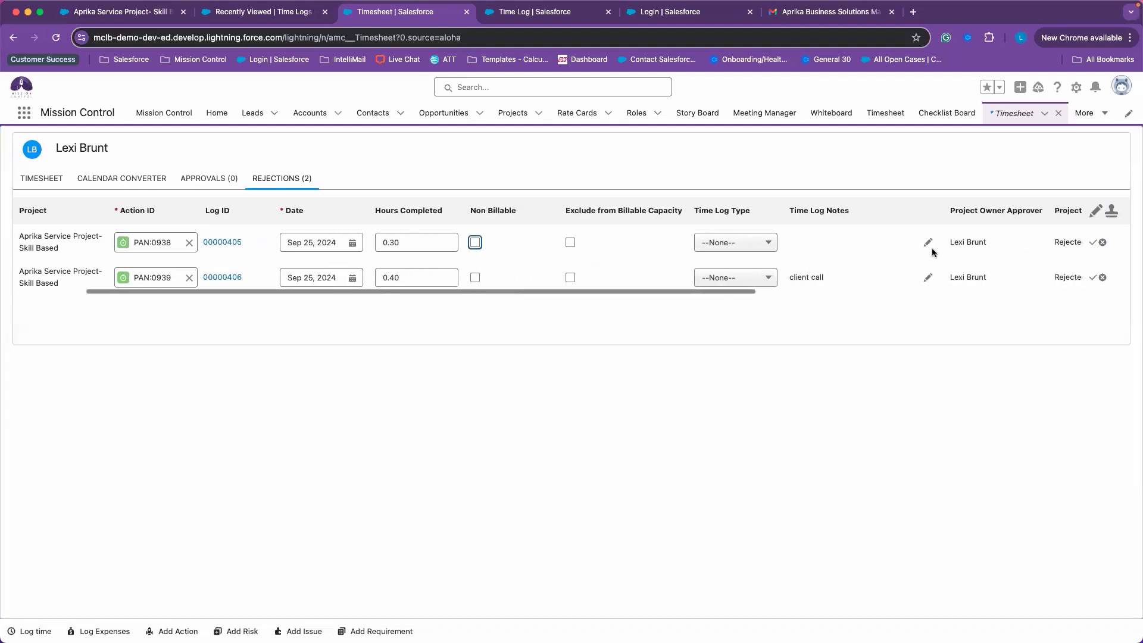
left_click(926, 244)
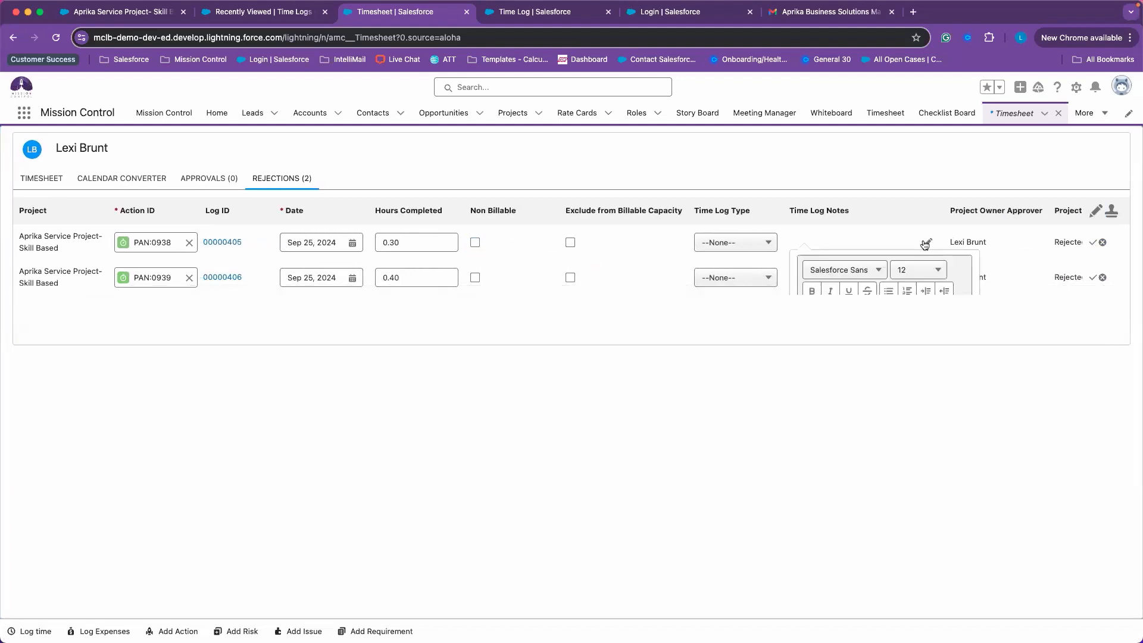
scroll(859, 252, "down", 3)
left_click(855, 262)
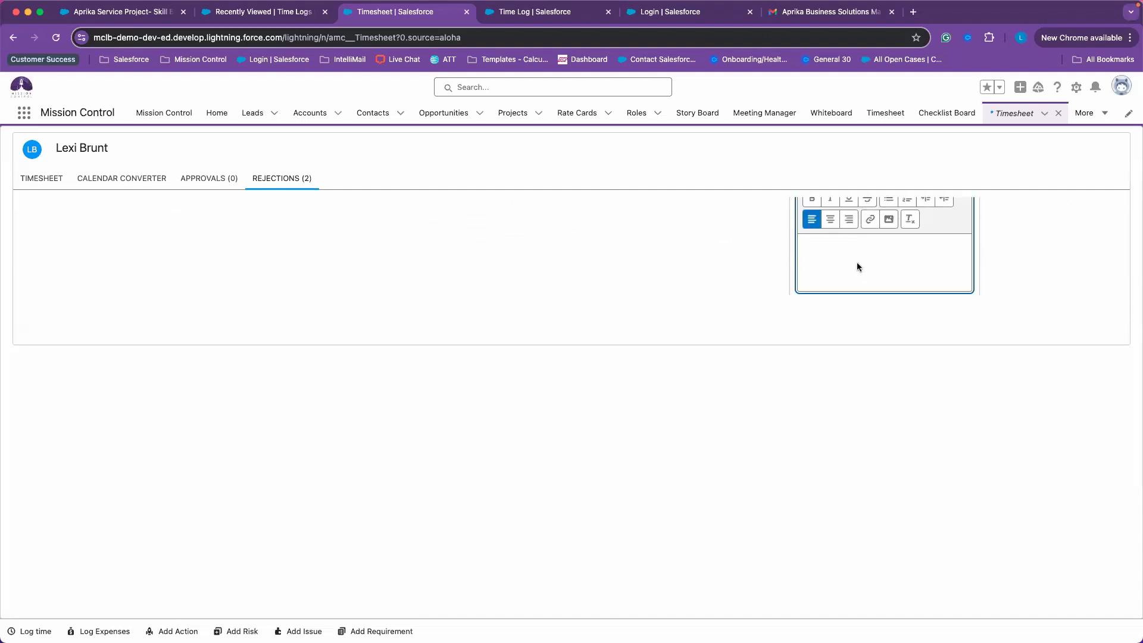
type("Review and prep for call")
scroll(1006, 256, "up", 3)
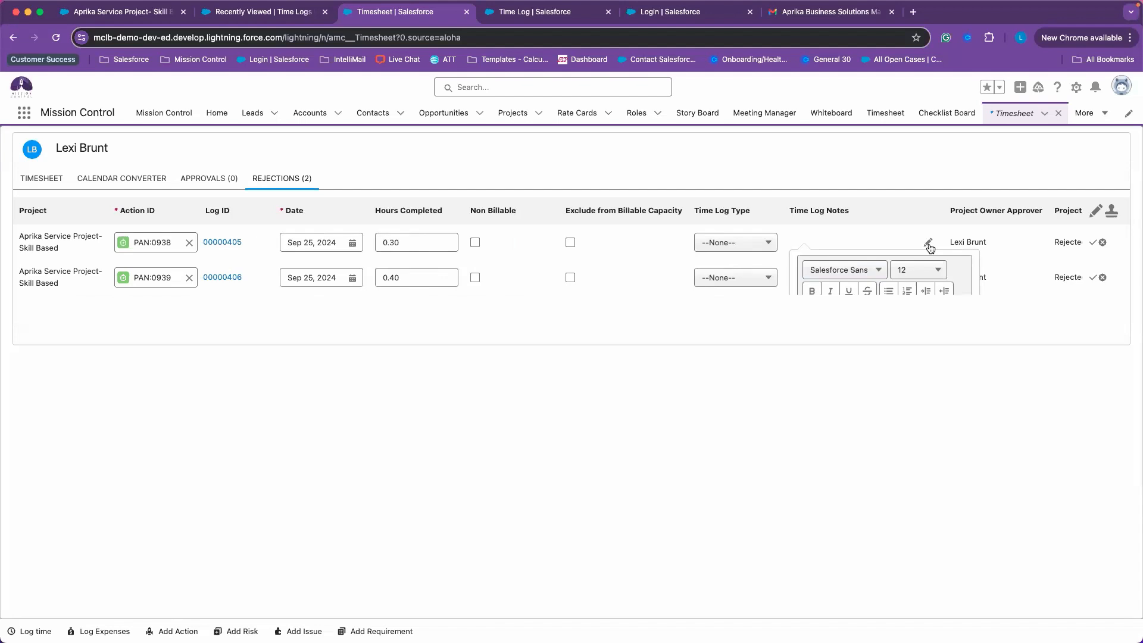
scroll(1009, 258, "down", 5)
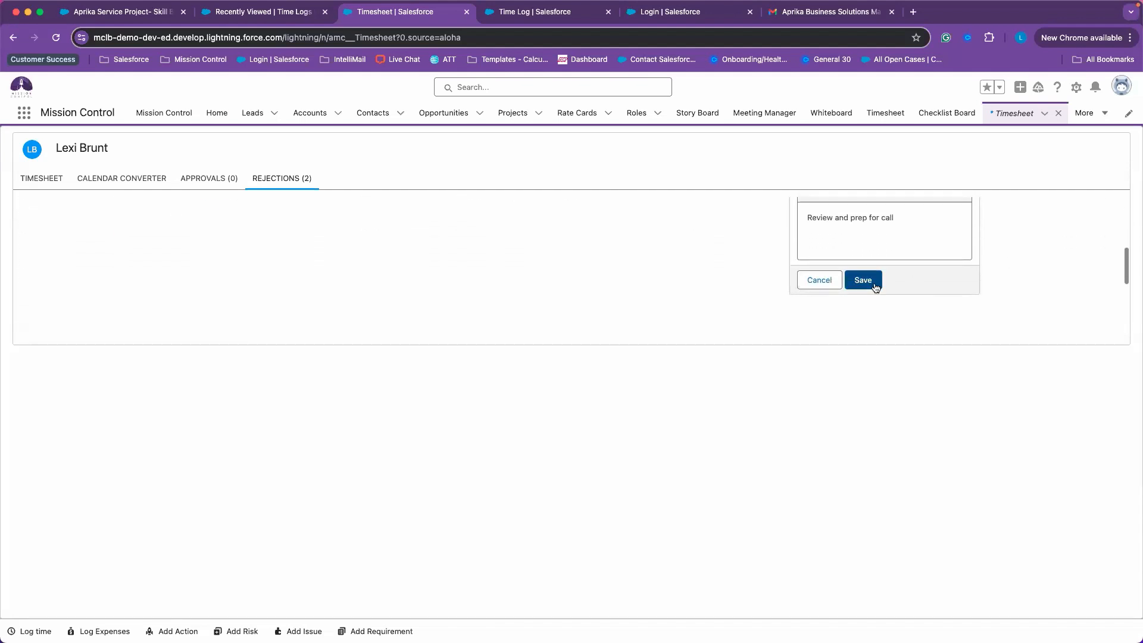
left_click(872, 283)
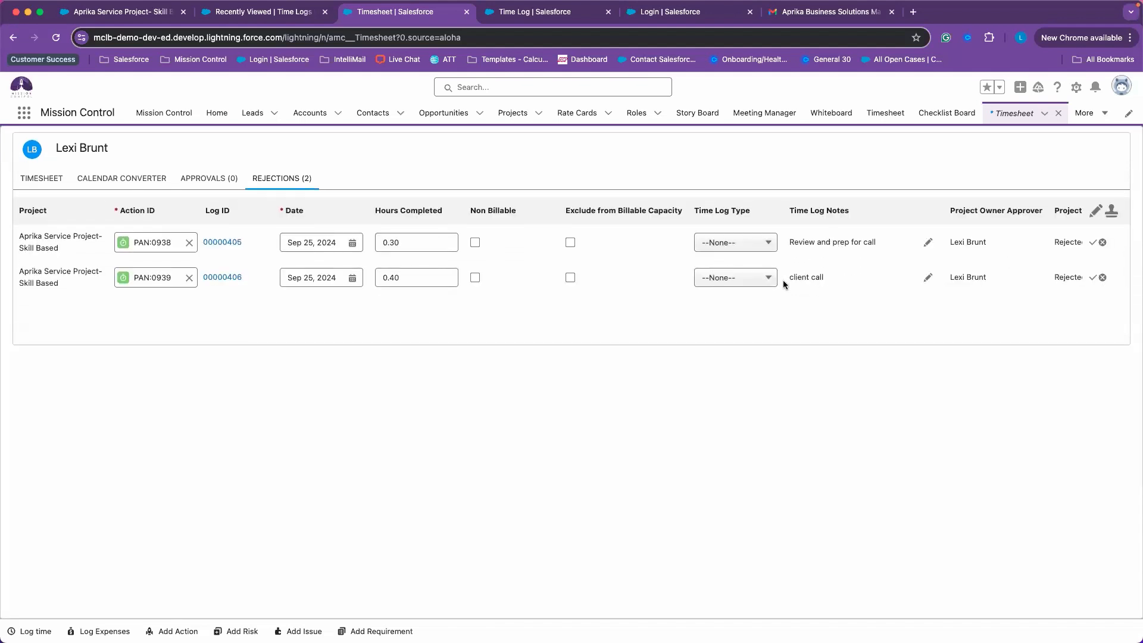
Submit all the rejected time logs for approval again
scroll(536, 261, "right", 3)
scroll(536, 261, "right", 10)
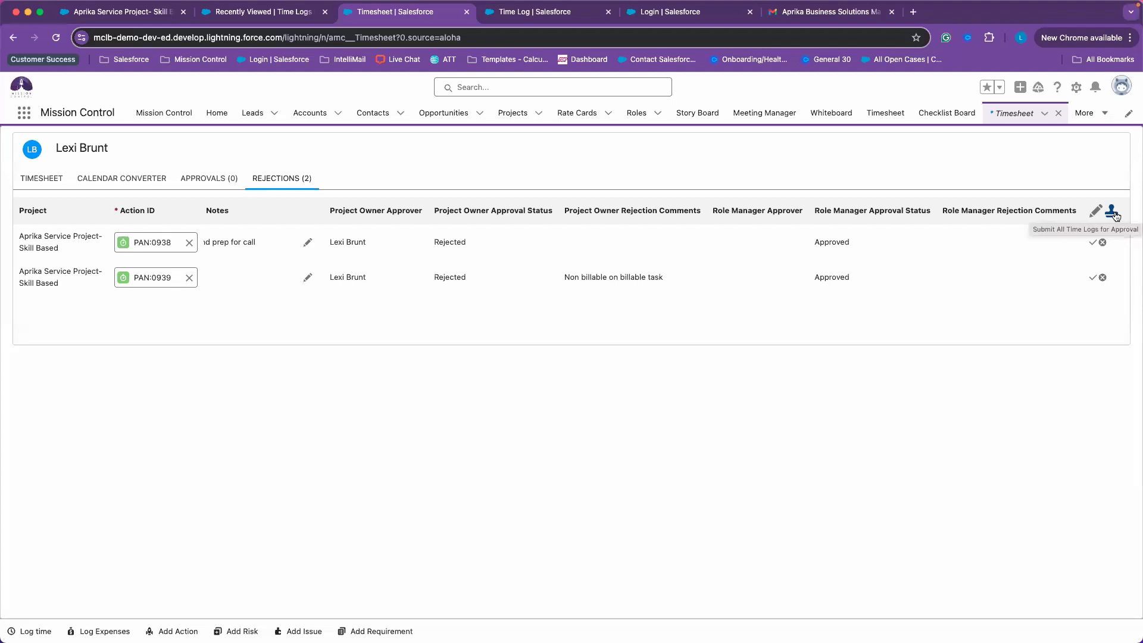
left_click(1112, 212)
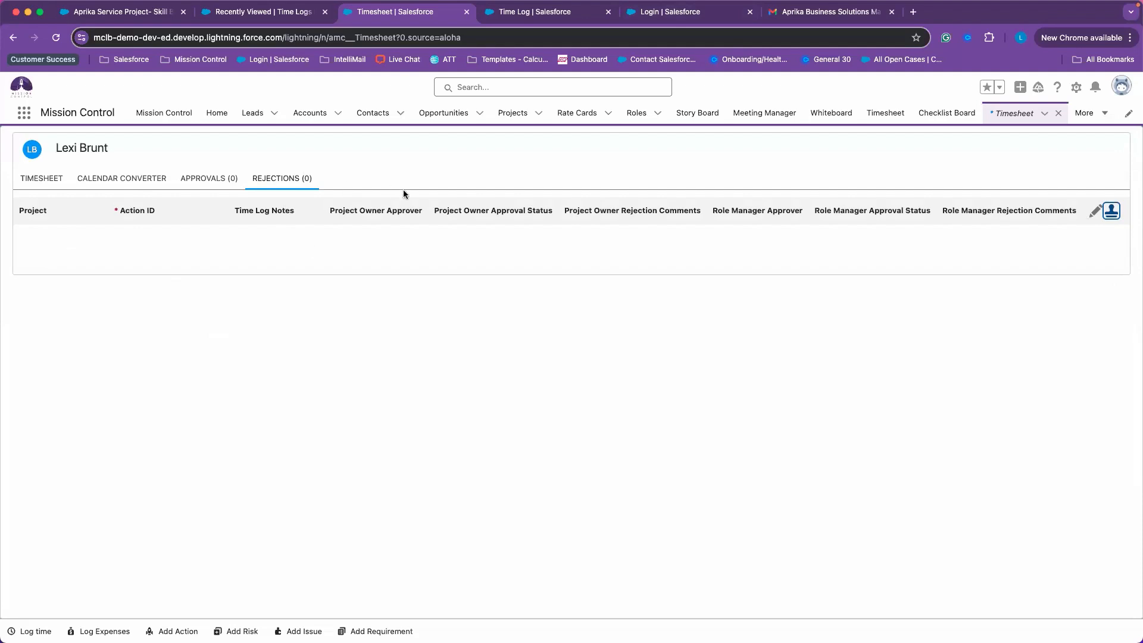
Switch to the Mission Control Daily Digest email in Gmail to view its approvals and rejections summaries
left_click(776, 16)
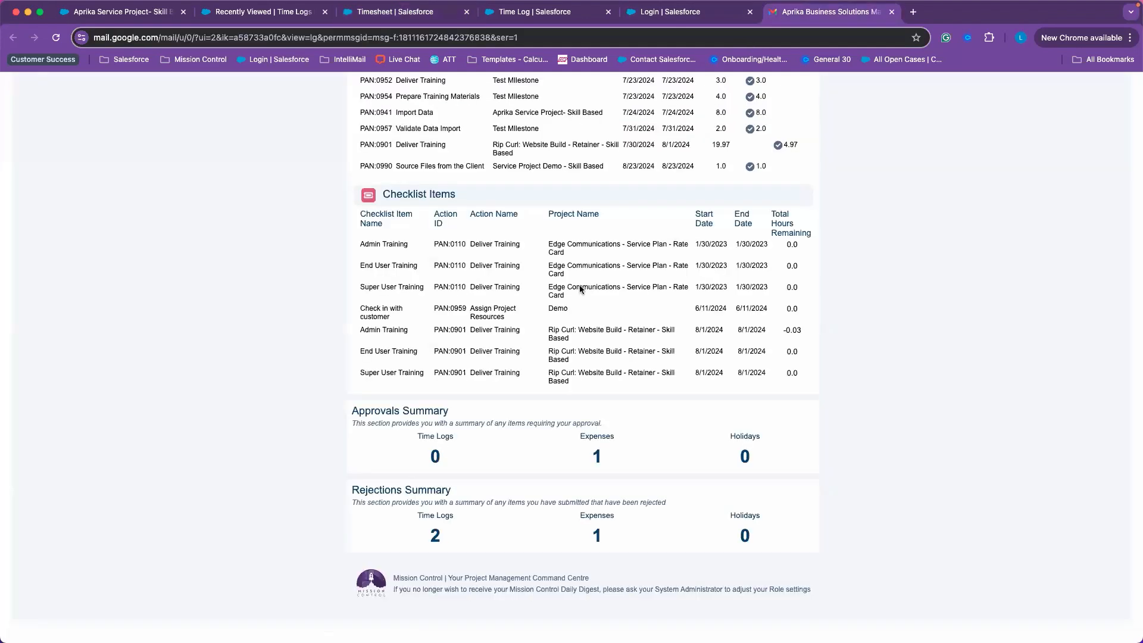
Review the Daily Digest email from its timesheet summary down through the outstanding assignments to the approvals and rejections summaries
scroll(474, 445, "up", 15)
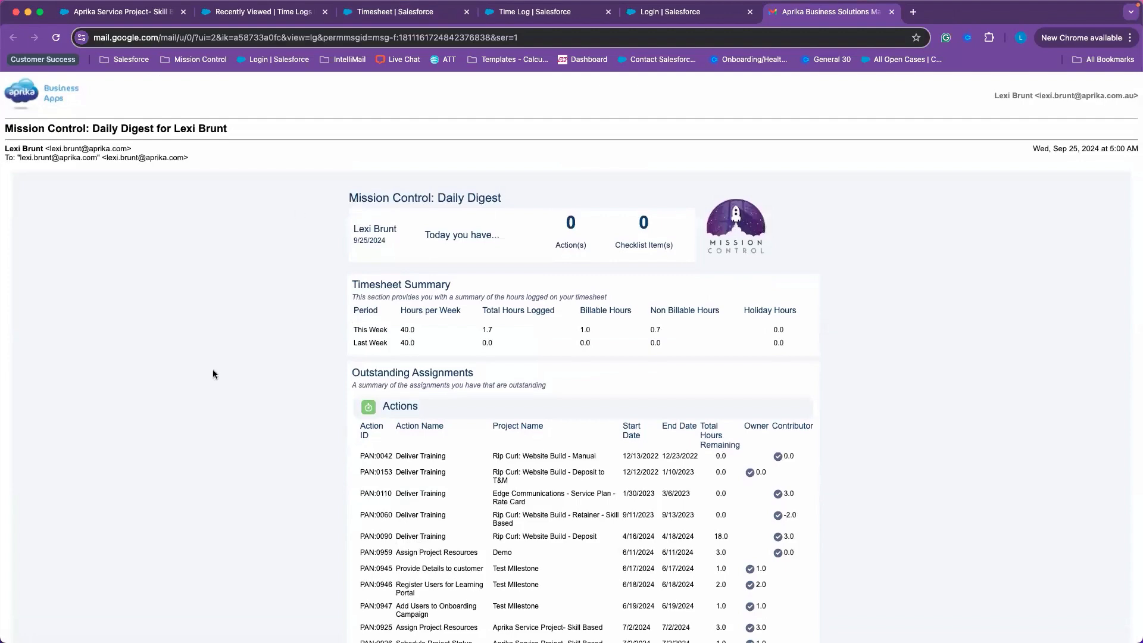
scroll(210, 380, "down", 5)
scroll(379, 394, "down", 9)
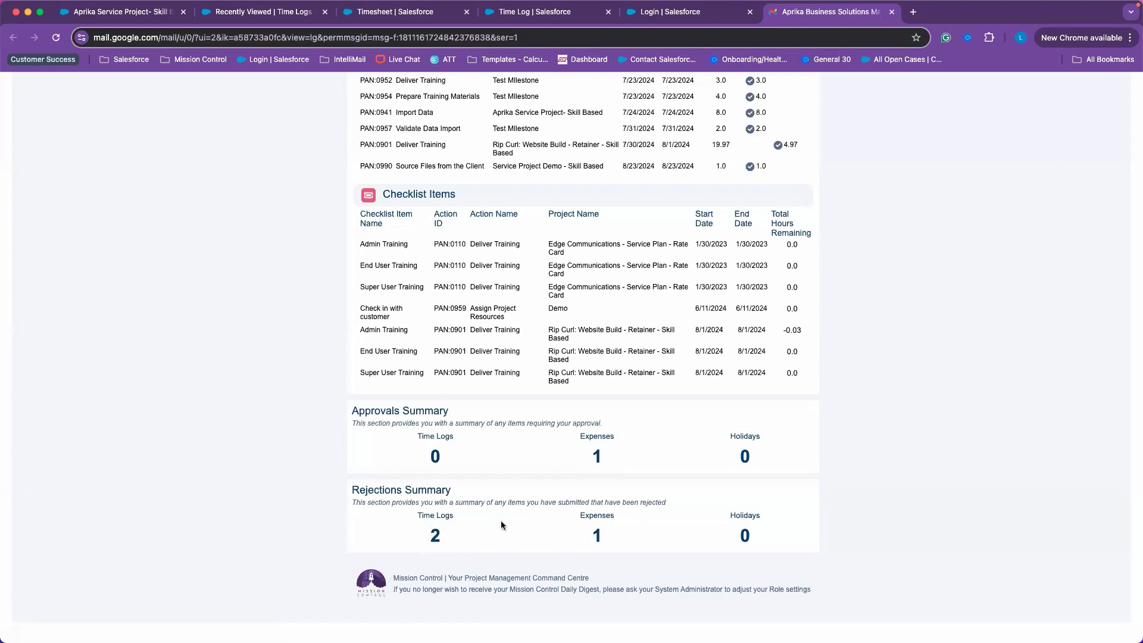
scroll(511, 485, "up", 1)
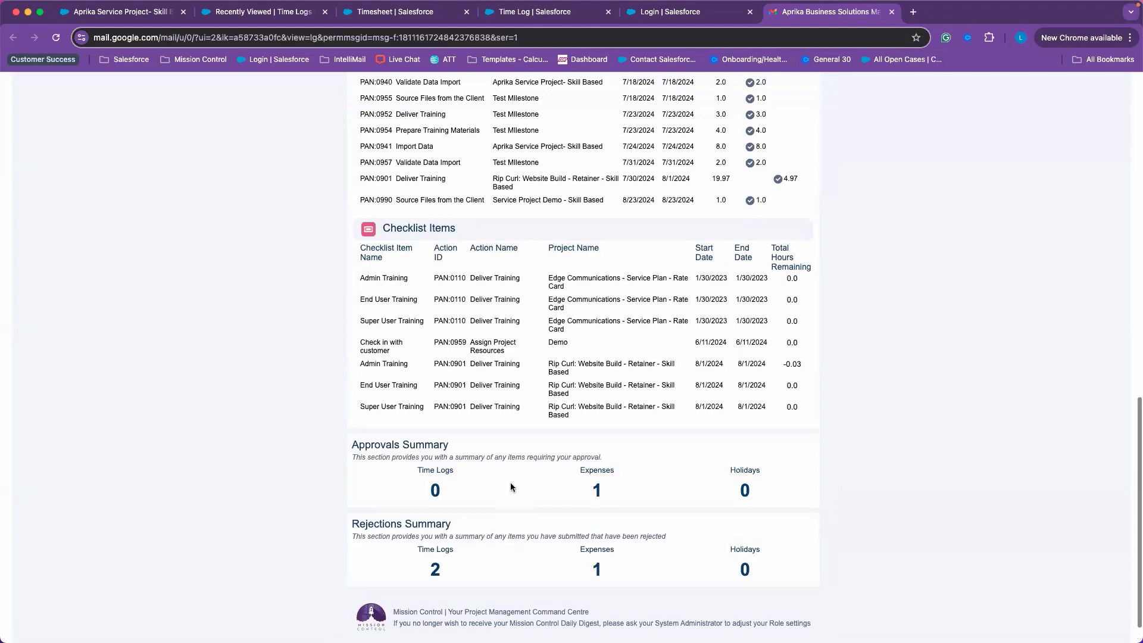
scroll(509, 482, "up", 20)
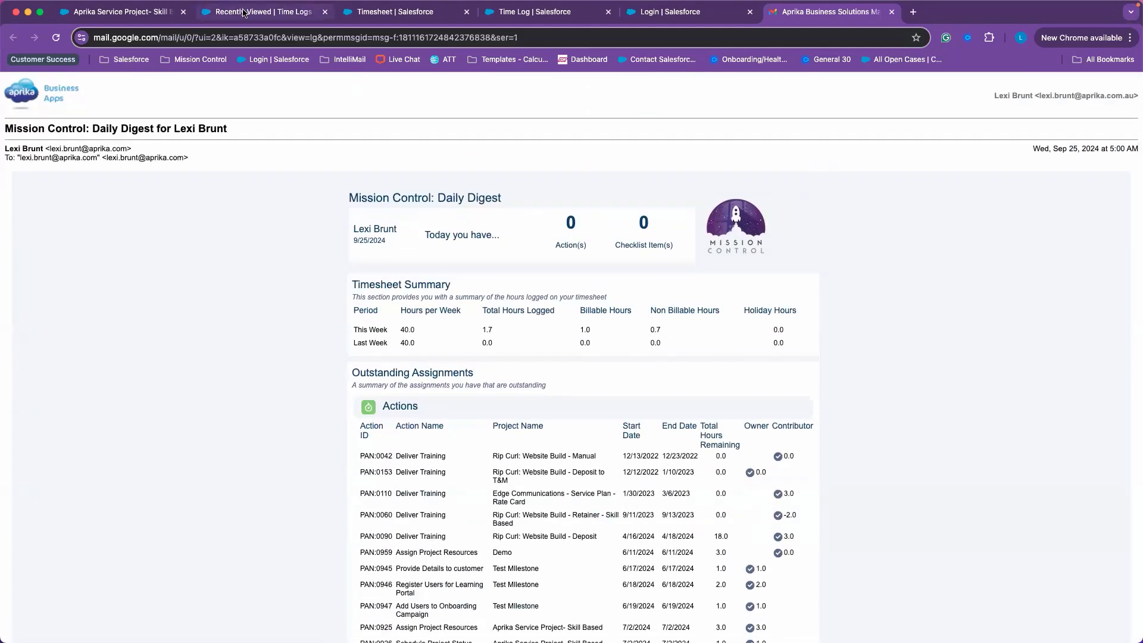
Switch to the Time Logs page, reload it, and check the Time Logs Requiring My Approval and My Rejected Time Logs list views
left_click(241, 12)
left_click(358, 150)
left_click(56, 37)
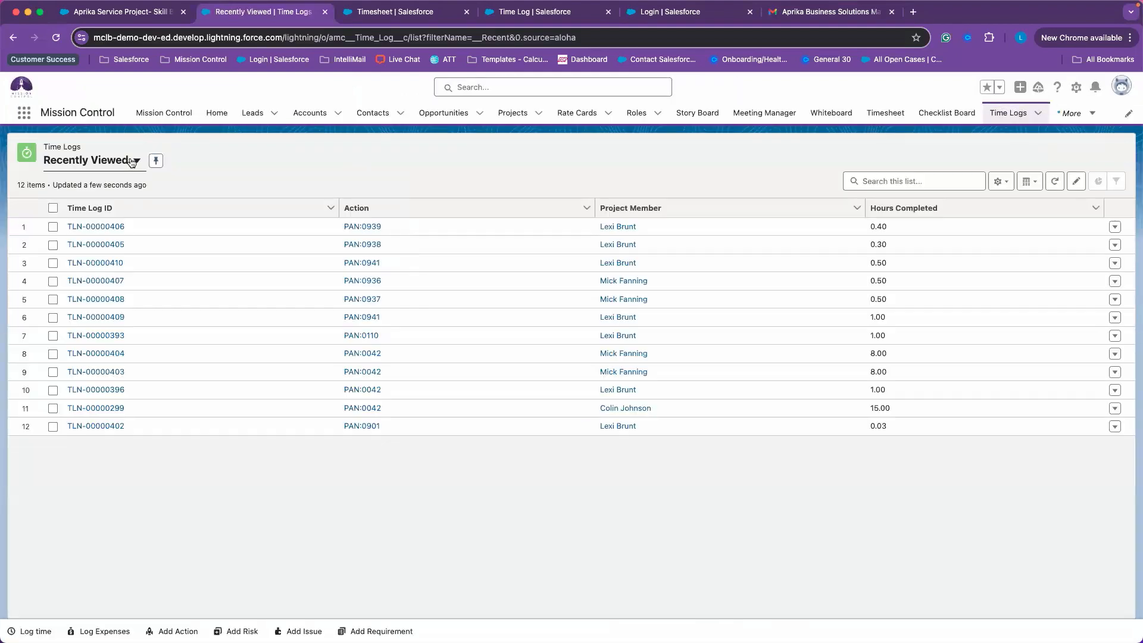
left_click(130, 160)
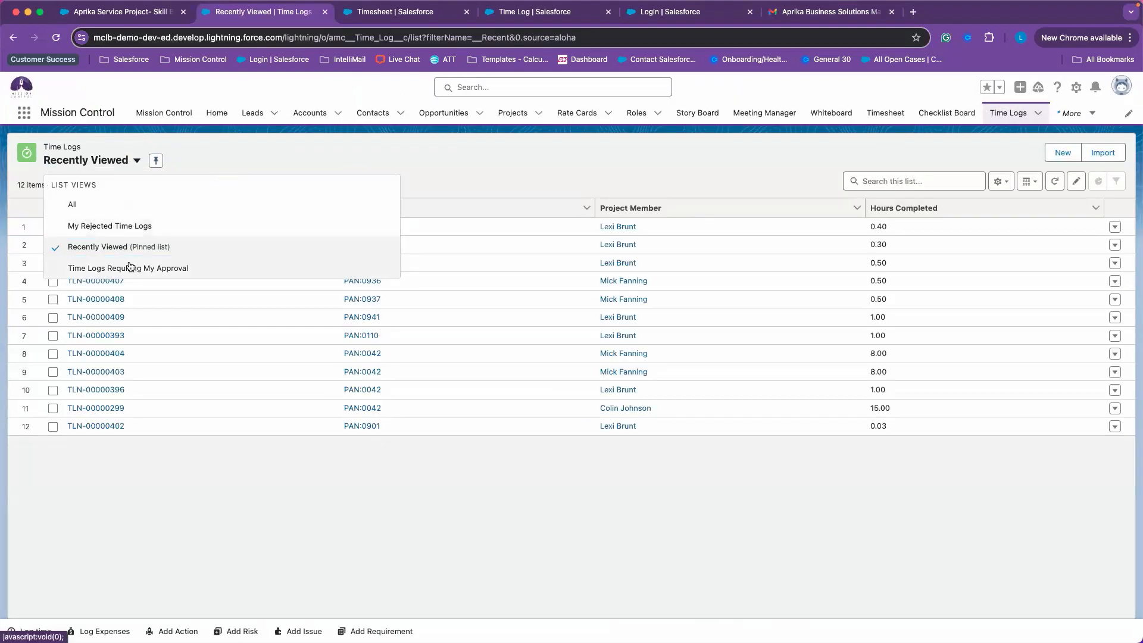
left_click(130, 268)
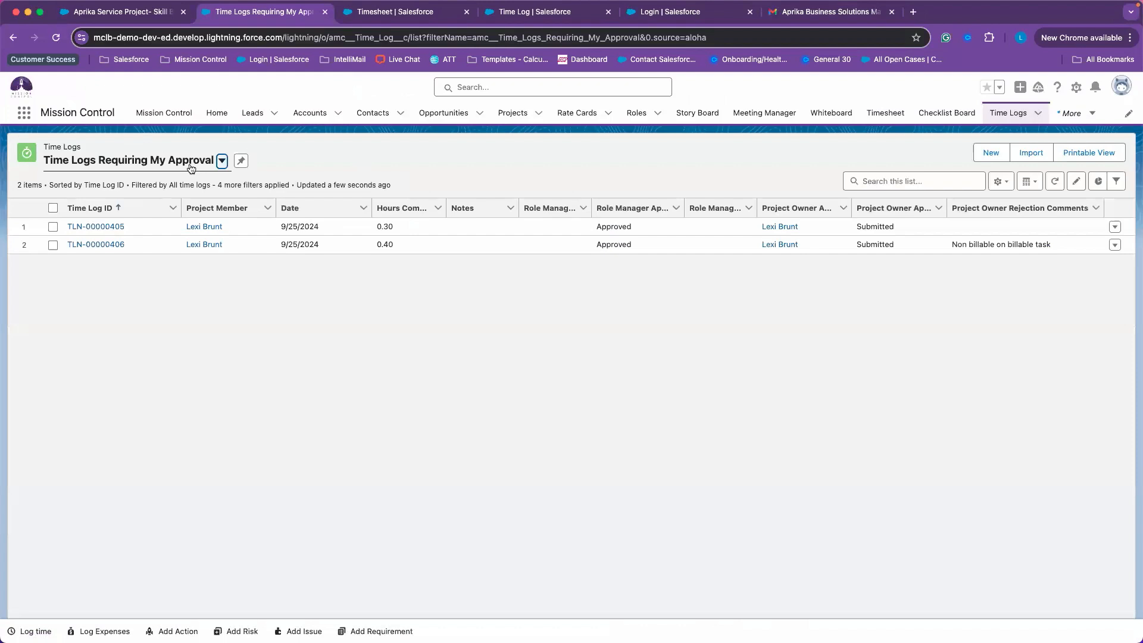
left_click(191, 169)
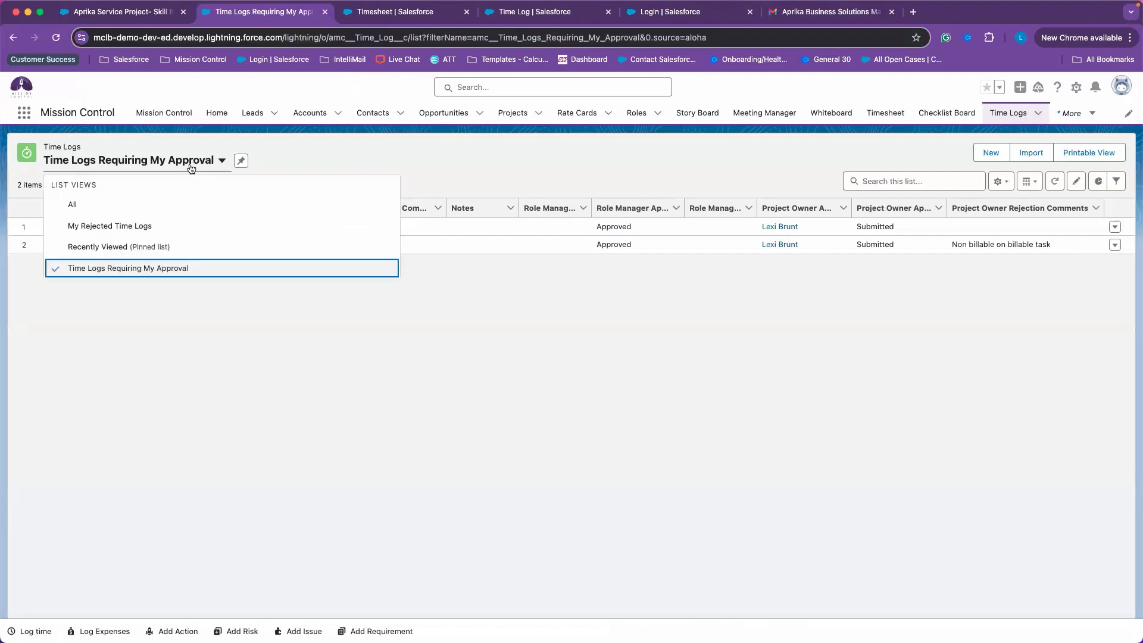
left_click(151, 225)
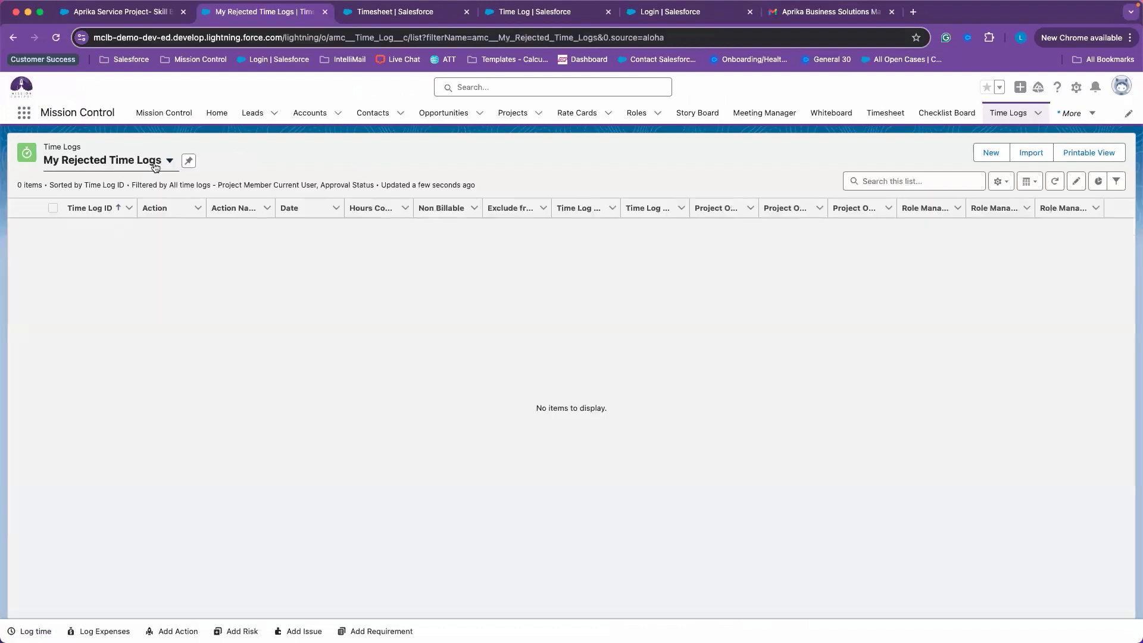
In the Time Logs Requiring My Approval list, set the project owner approval status of both time logs to Approved and save
left_click(155, 165)
left_click(134, 267)
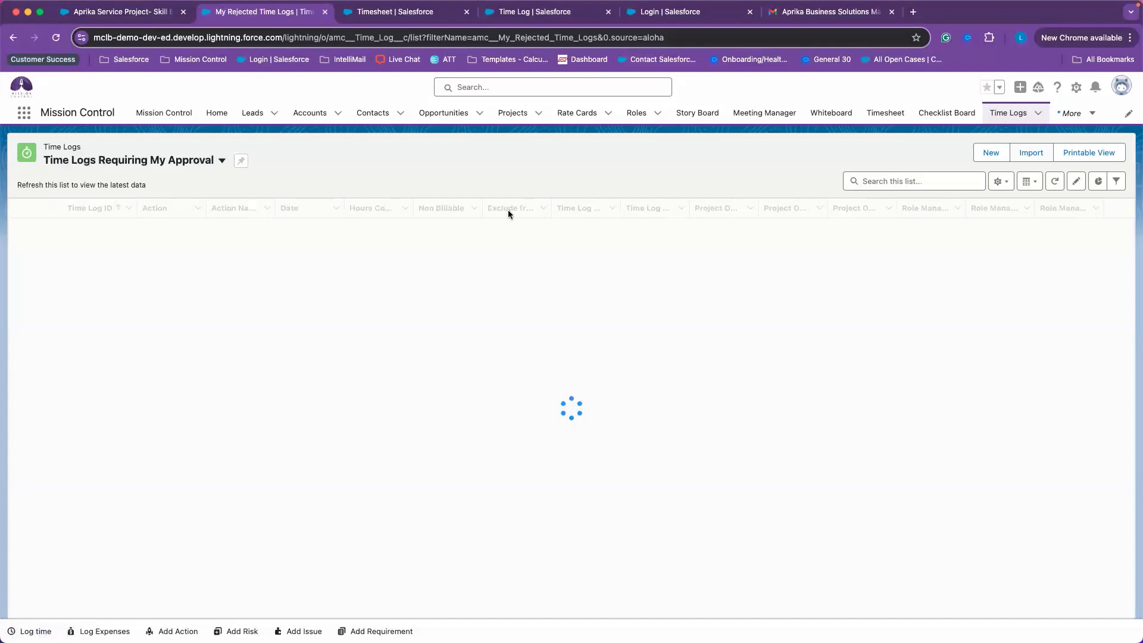
left_click(936, 226)
left_click(931, 273)
left_click(935, 226)
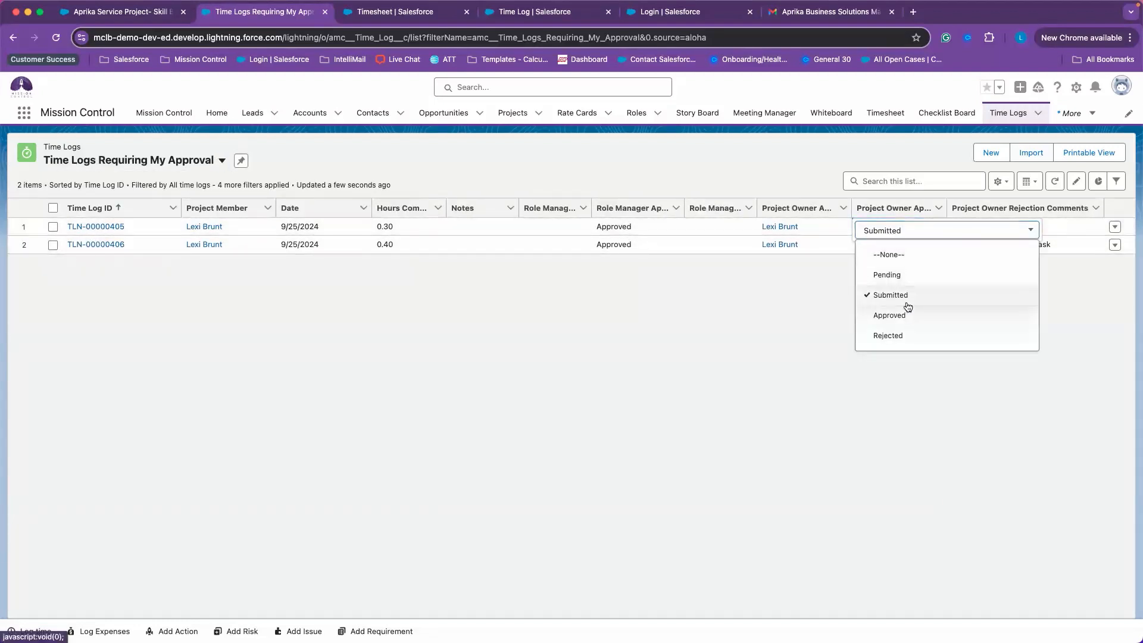
left_click(904, 314)
left_click(937, 244)
left_click(941, 246)
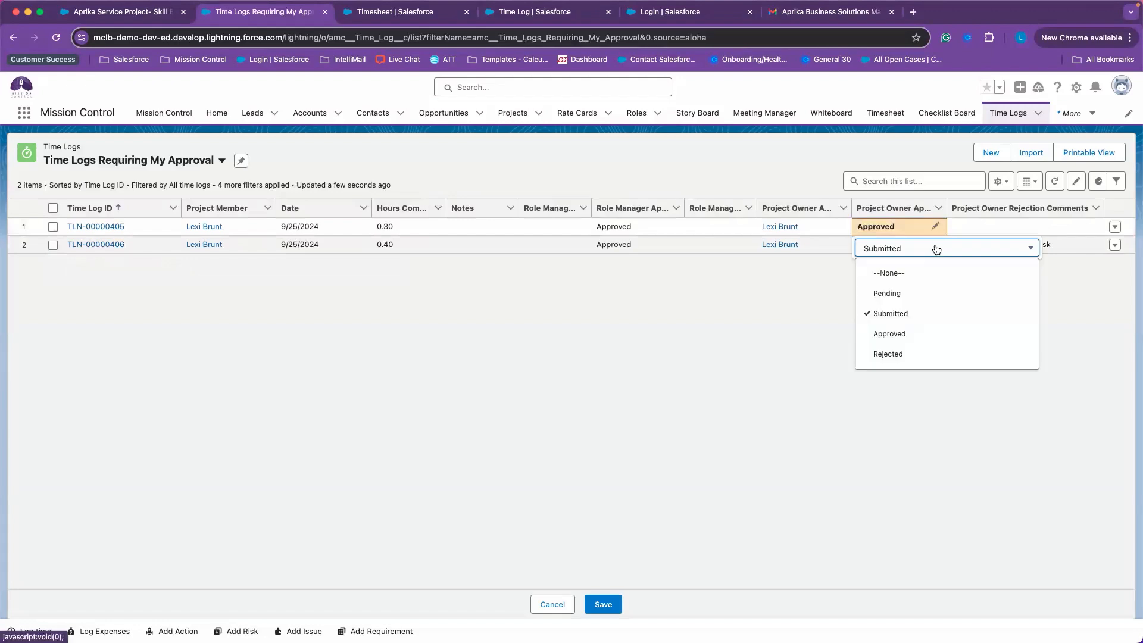
left_click(934, 331)
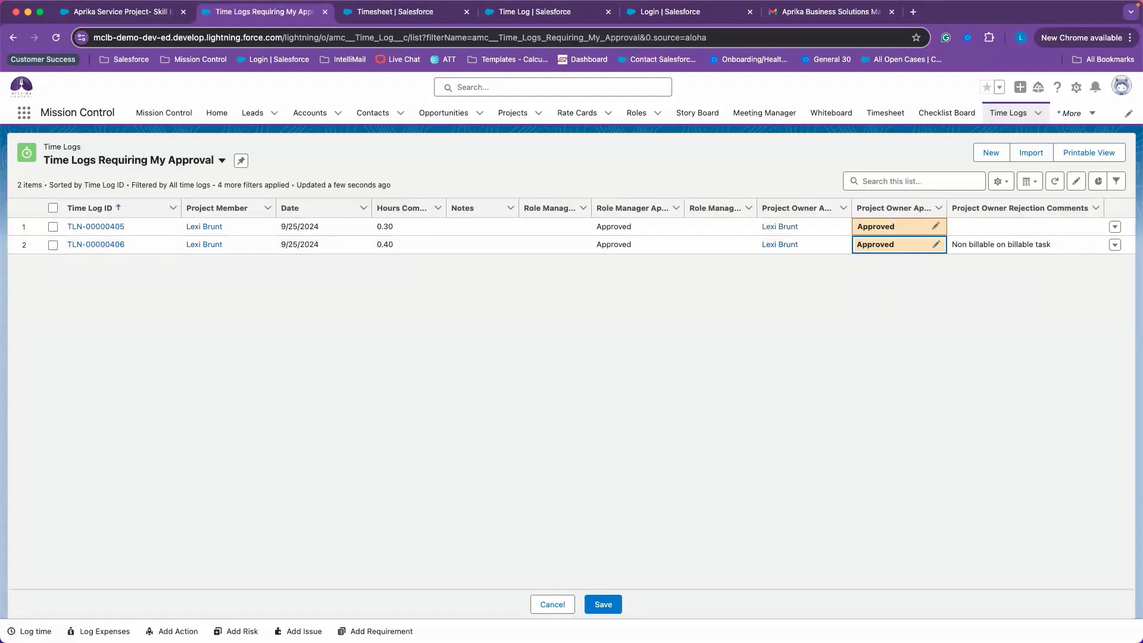
left_click(606, 606)
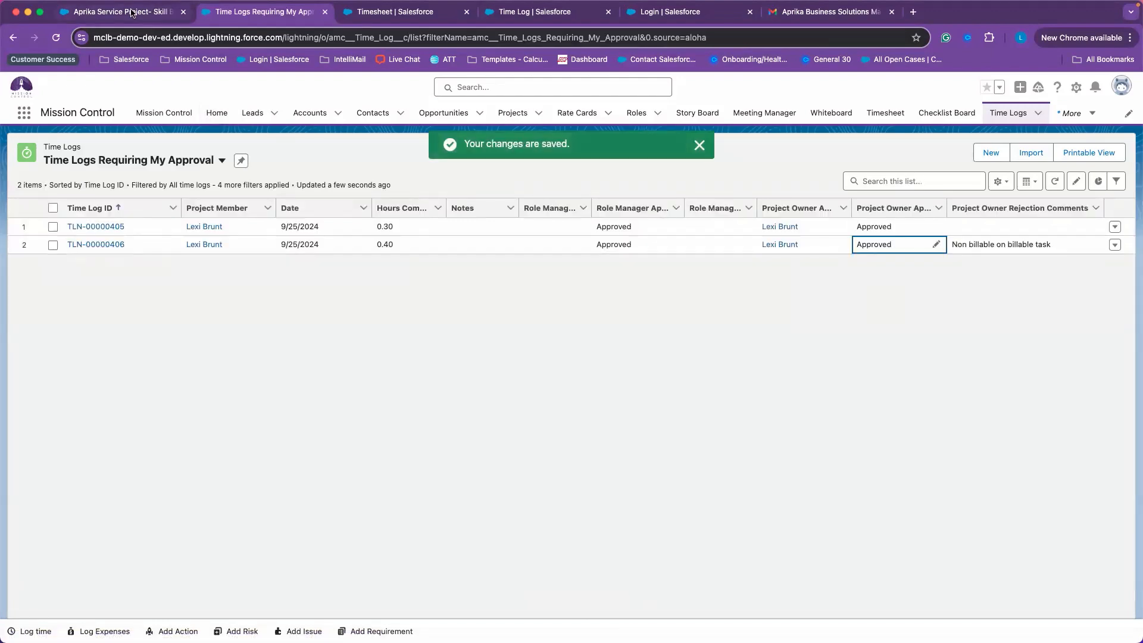
Return to the Aprika Service Project- Skill Based record and review its expense summary charts and the approval status of its expenses
left_click(132, 13)
left_click(230, 19)
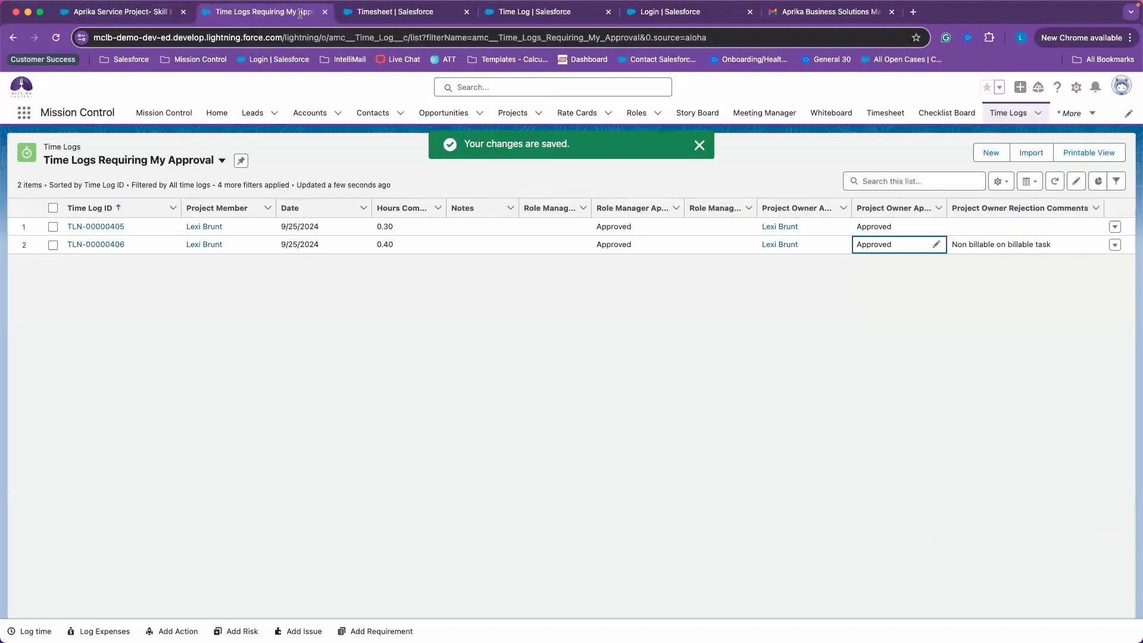
left_click(132, 21)
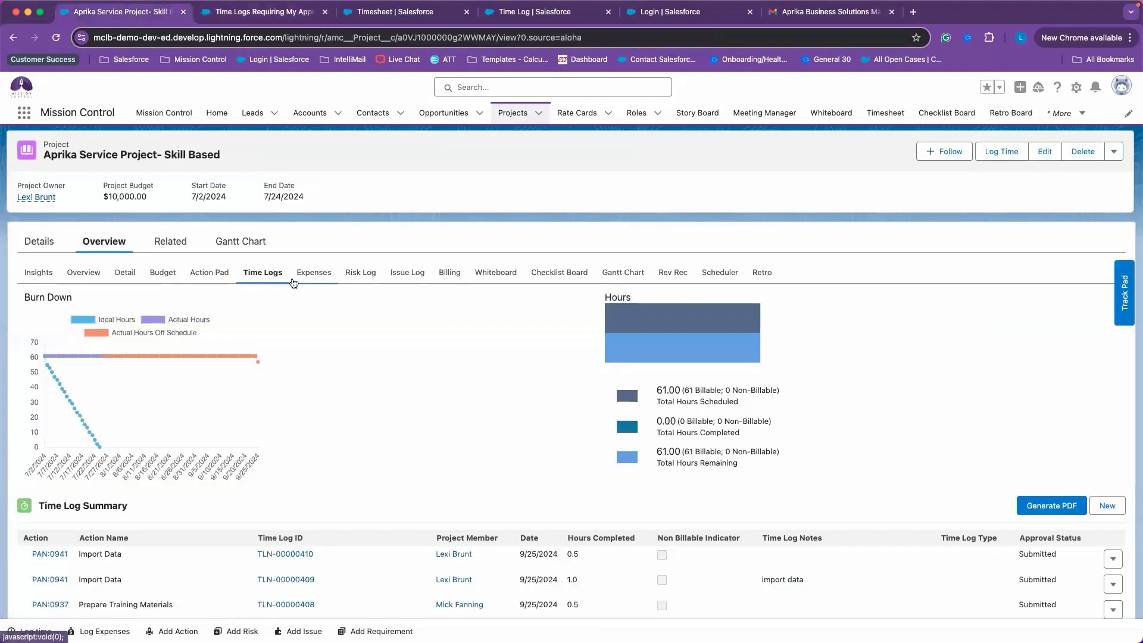
left_click(314, 275)
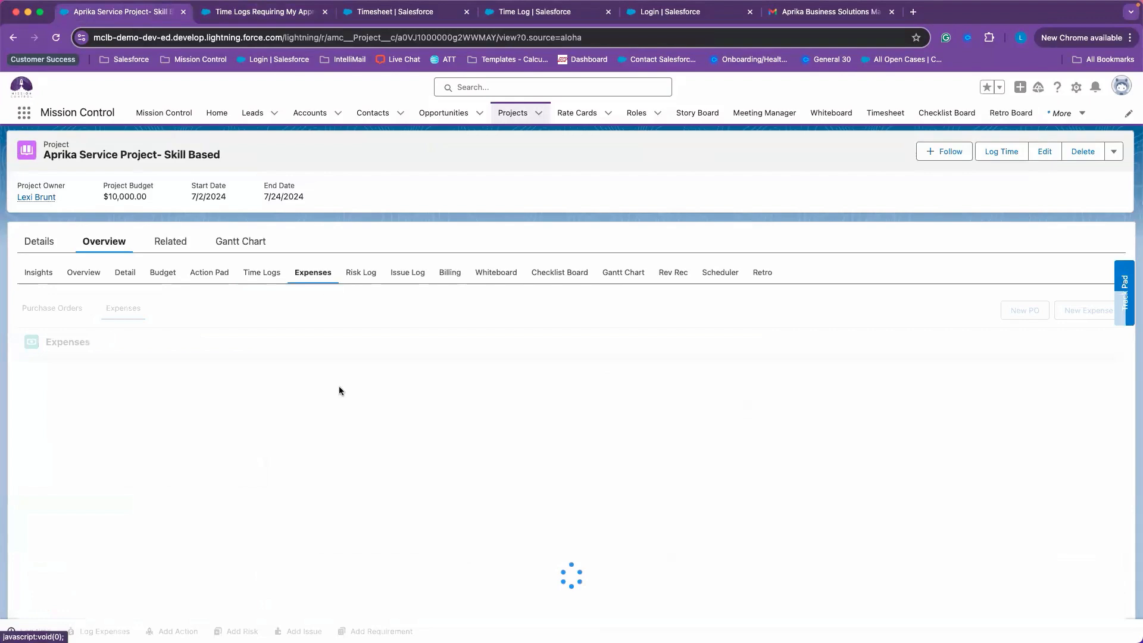
scroll(340, 386, "down", 2)
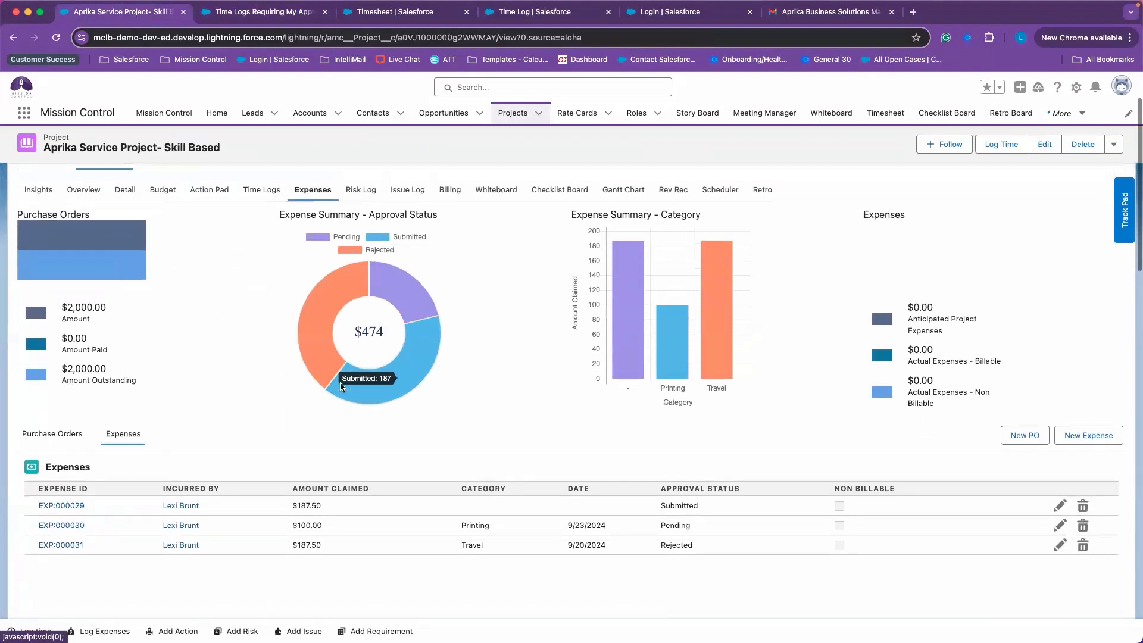
scroll(341, 386, "up", 1)
scroll(340, 390, "down", 3)
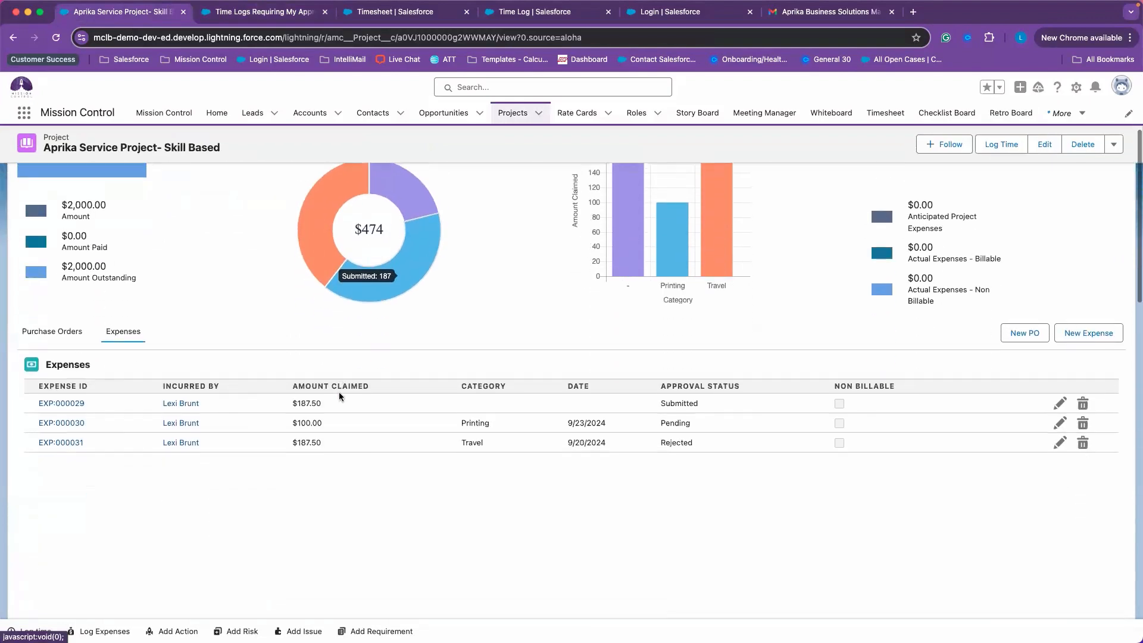
scroll(334, 357, "up", 3)
scroll(323, 327, "down", 4)
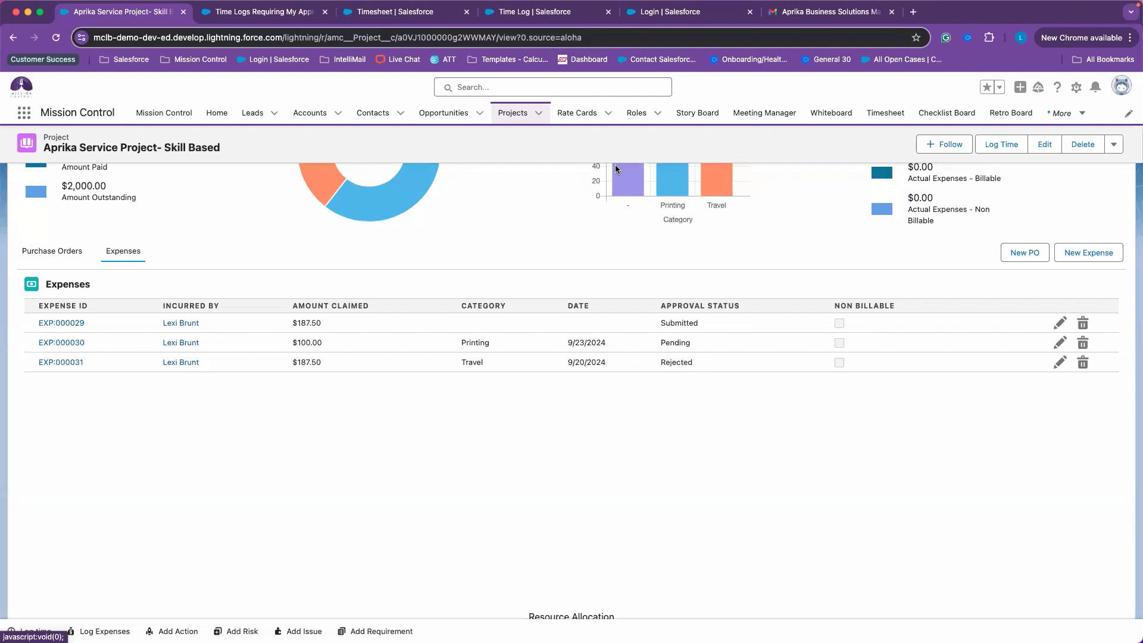
Switch back to the time logs page and open the Expenses object to show the Expenses Requiring My Approval list
left_click(260, 7)
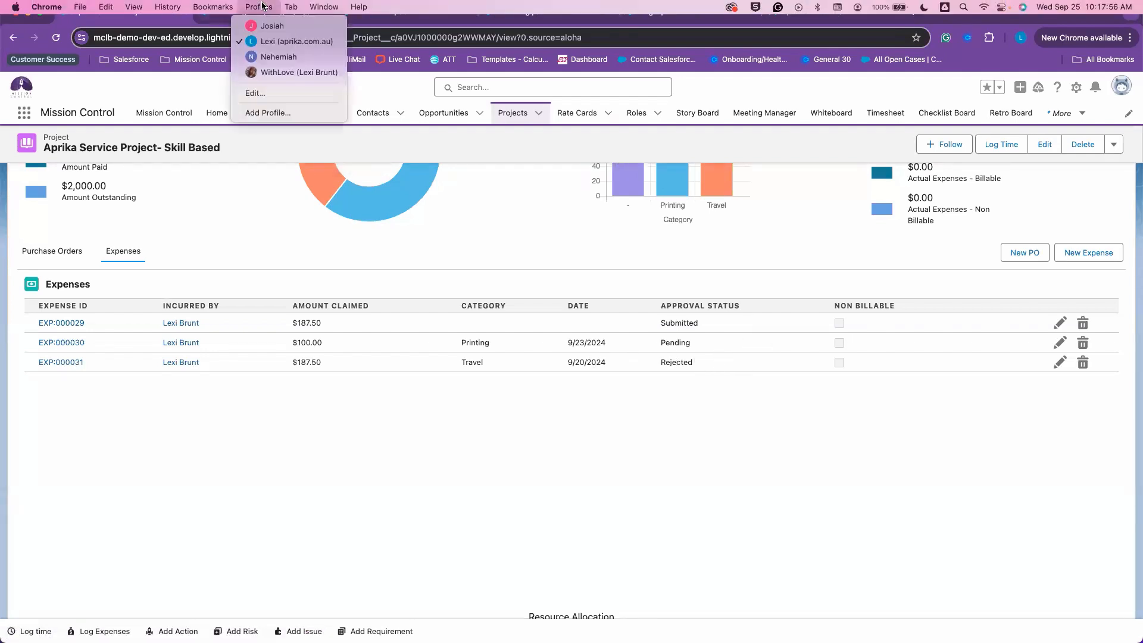
left_click(250, 250)
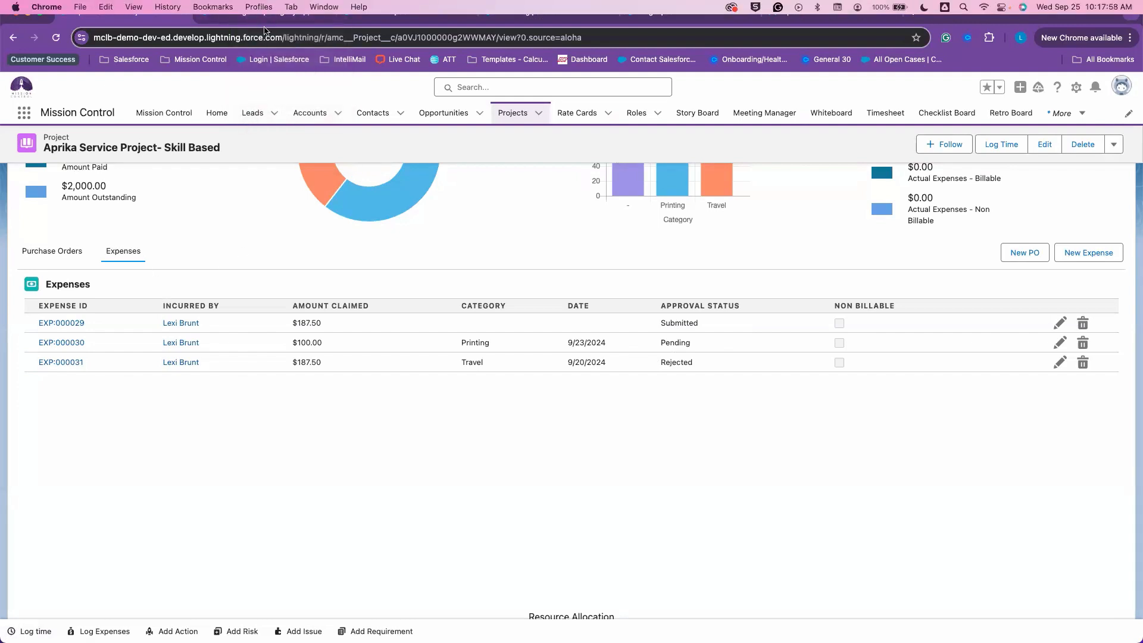
left_click(271, 23)
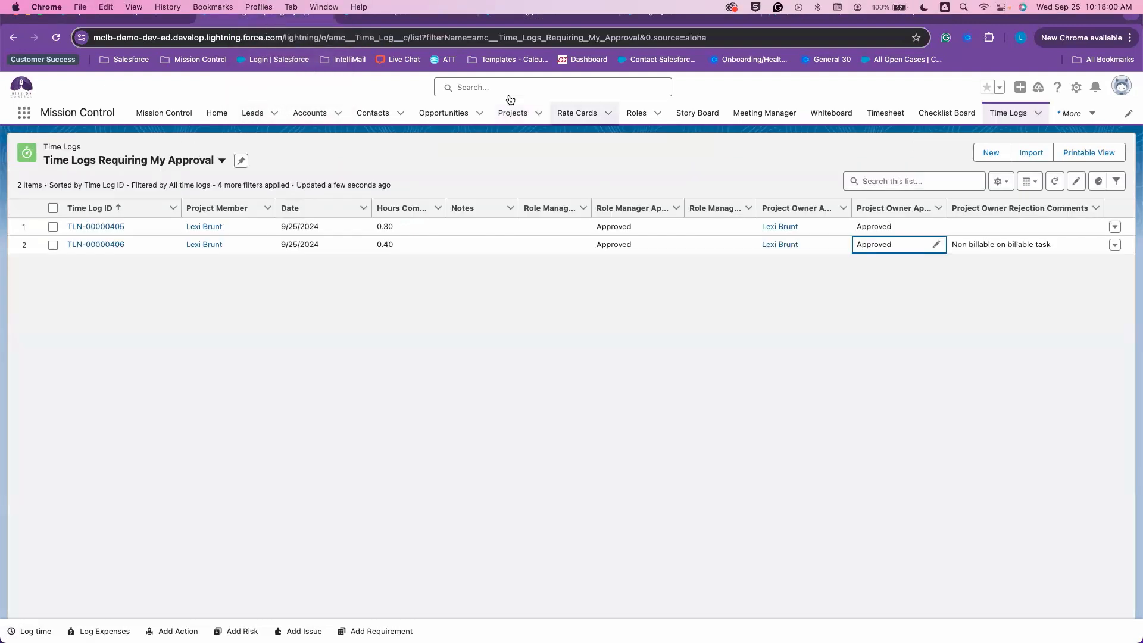
left_click(1084, 111)
scroll(1083, 286, "down", 3)
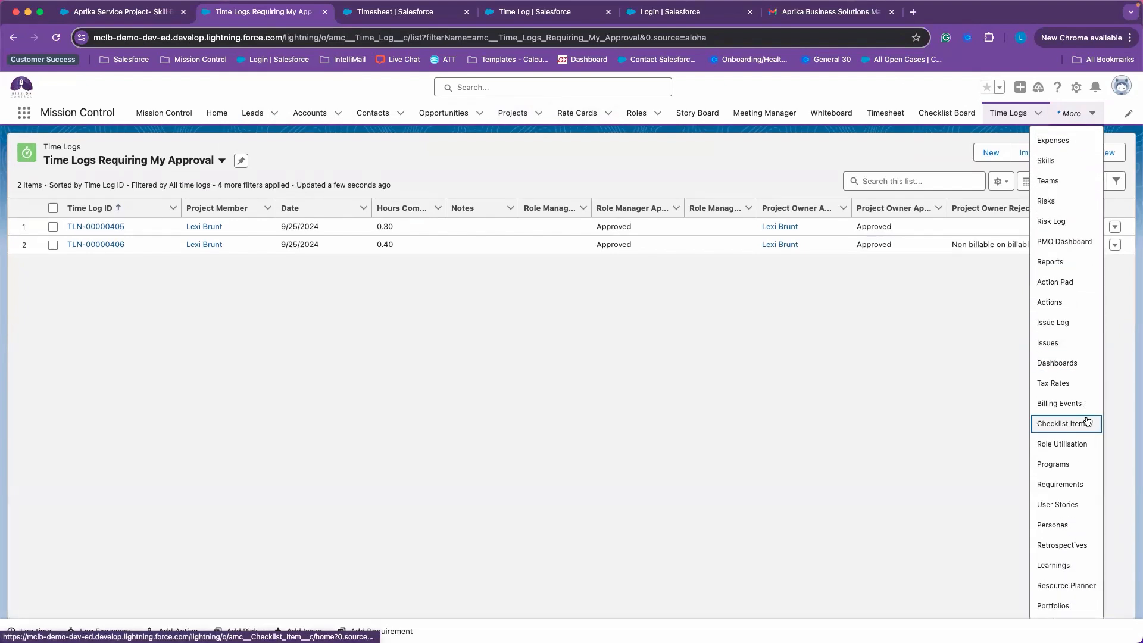
scroll(1087, 422, "up", 2)
left_click(1063, 212)
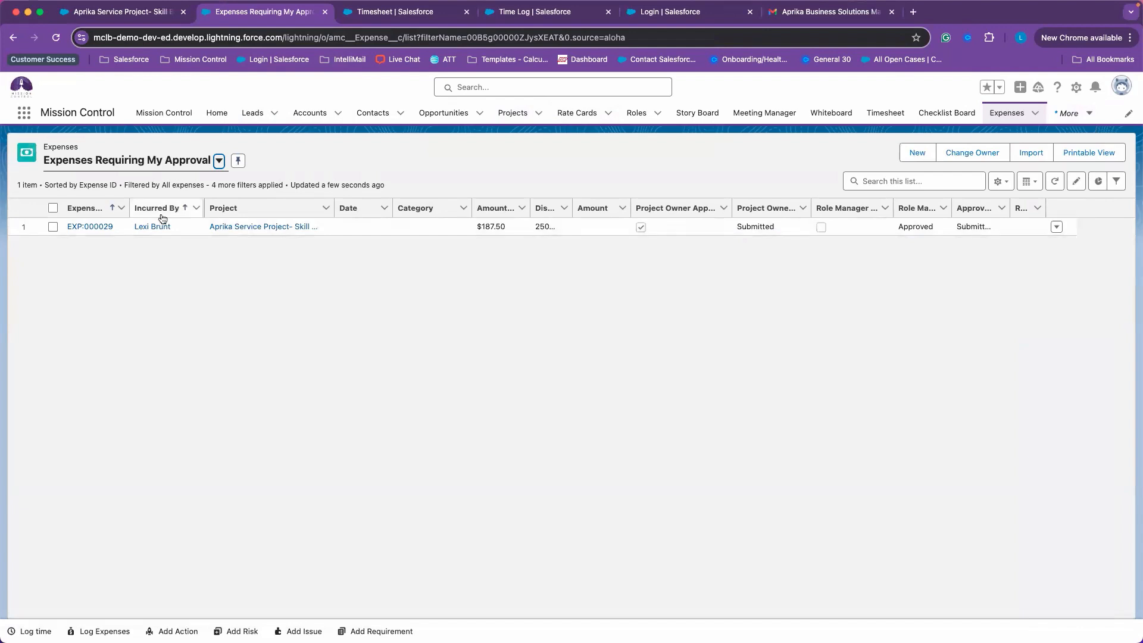
Check the available expense list views, set the project owner approval status of EXP:000029 to Approved, and save
left_click(177, 167)
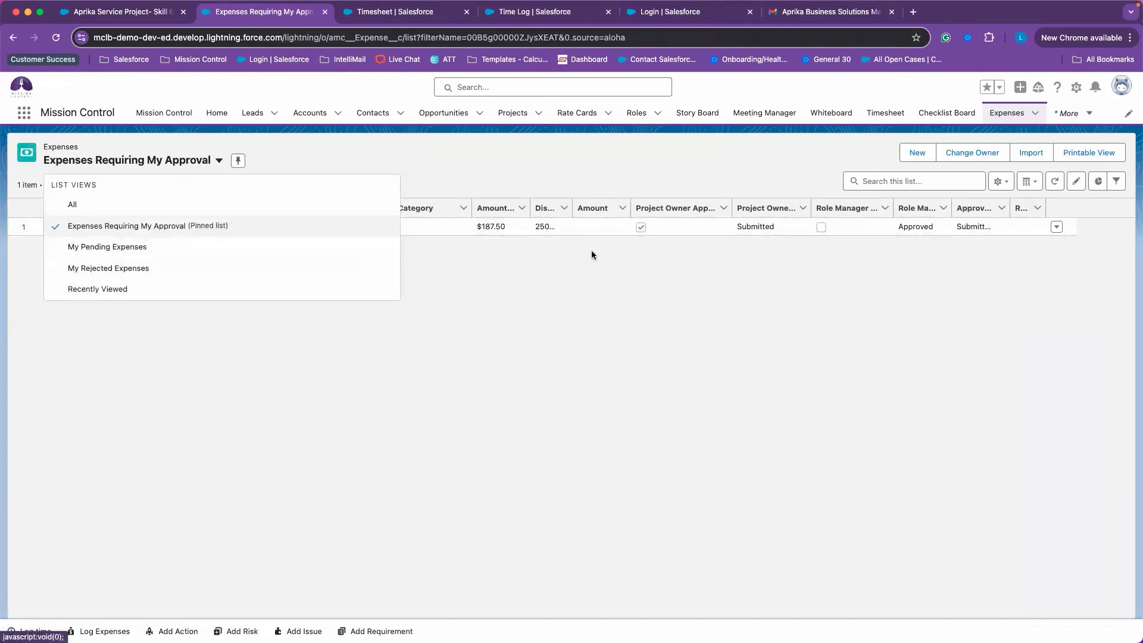
left_click(623, 266)
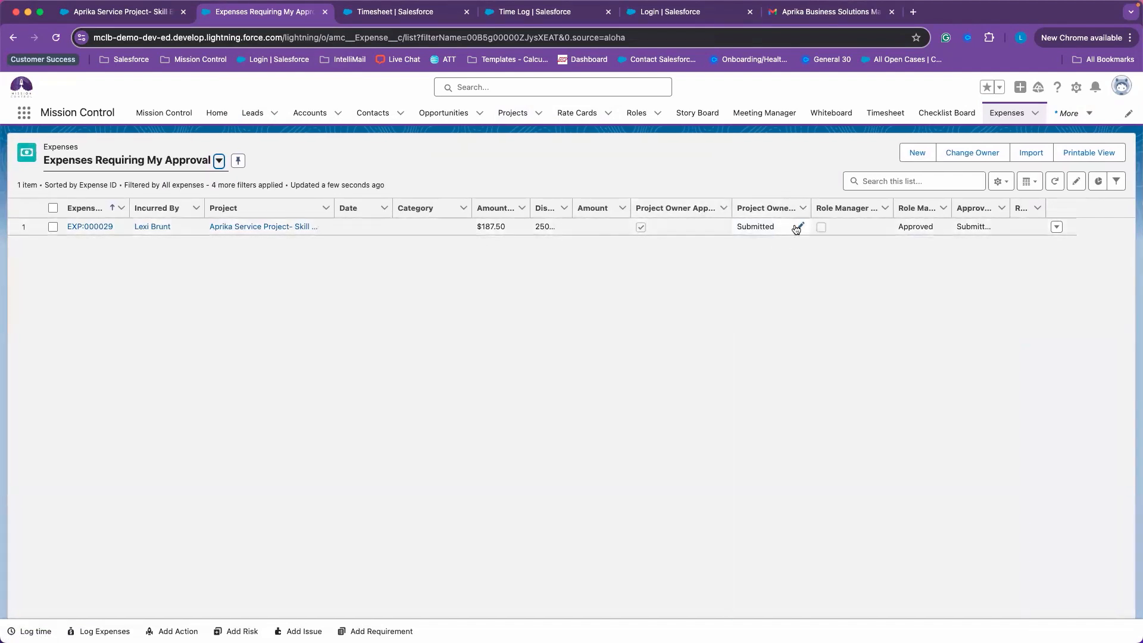
left_click(798, 227)
left_click(796, 230)
left_click(796, 313)
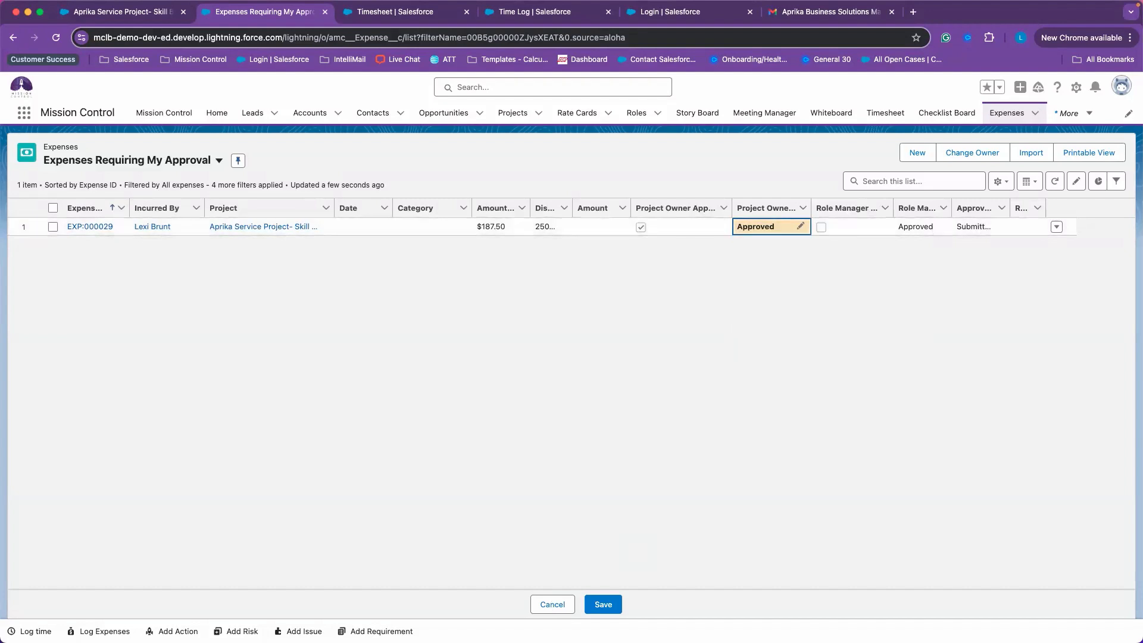
left_click(605, 602)
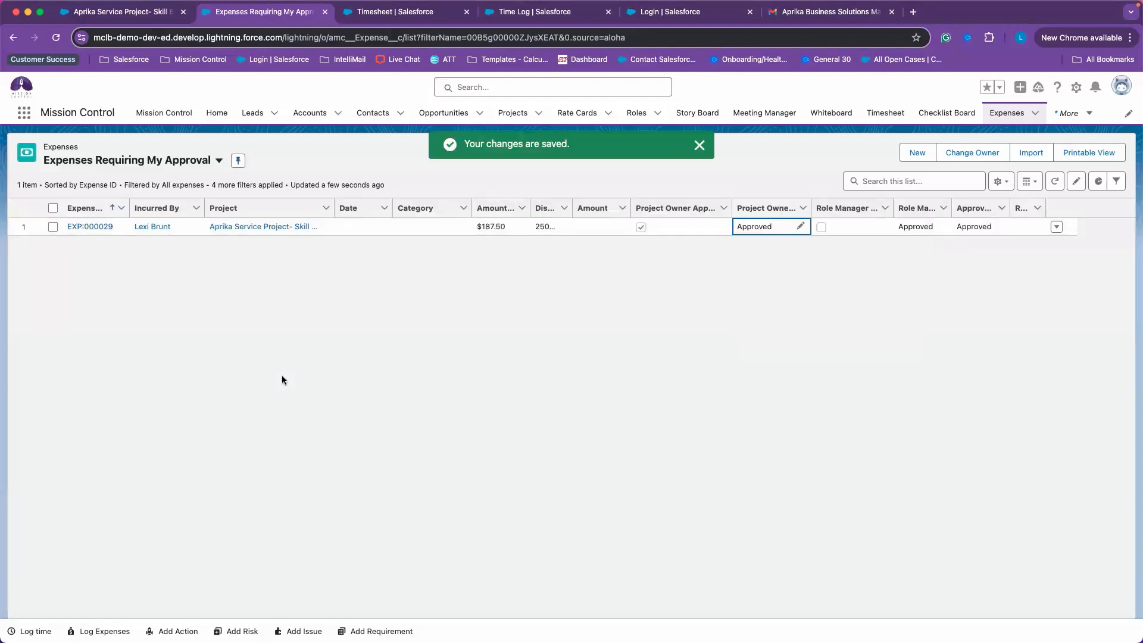
Show the My Pending Expenses list, and look through the Log Expenses form's fields before minimising it
left_click(218, 160)
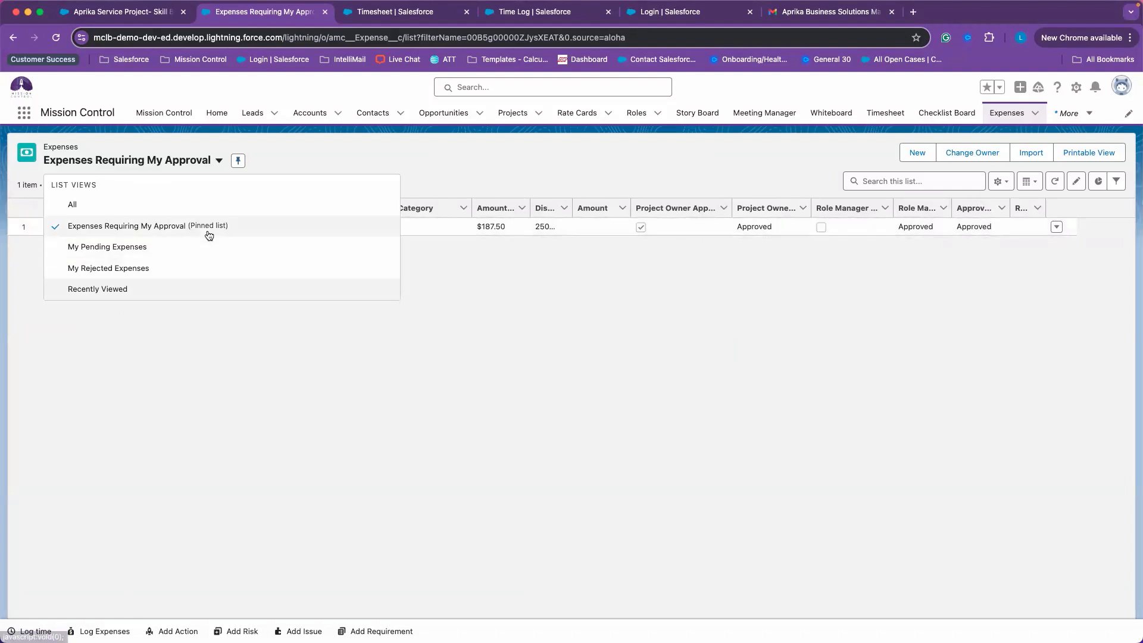
left_click(115, 248)
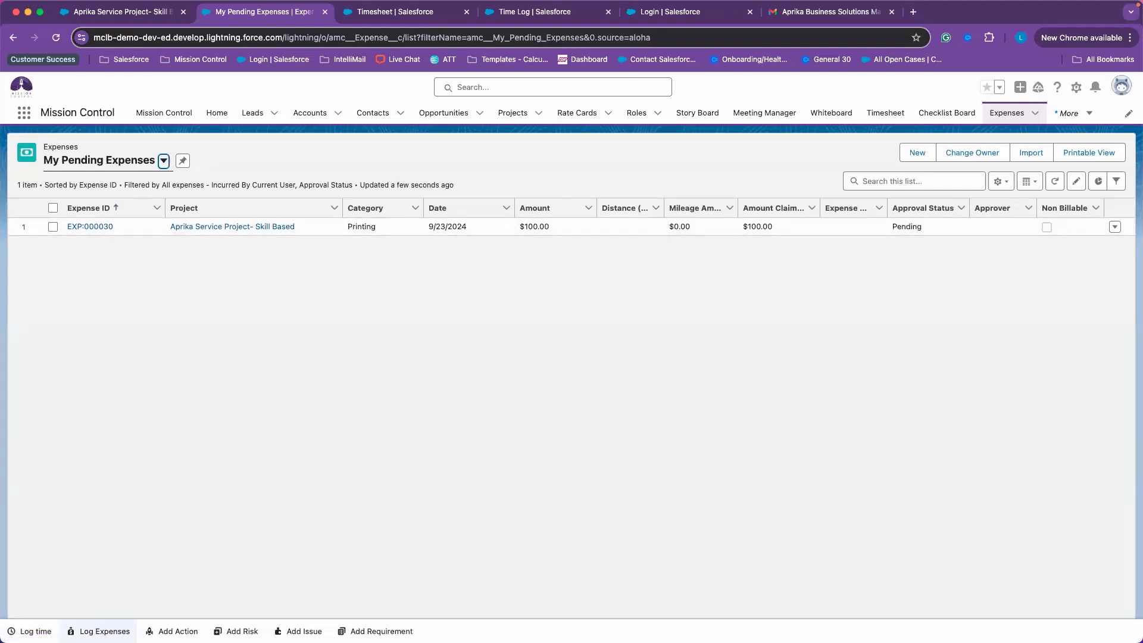
left_click(98, 631)
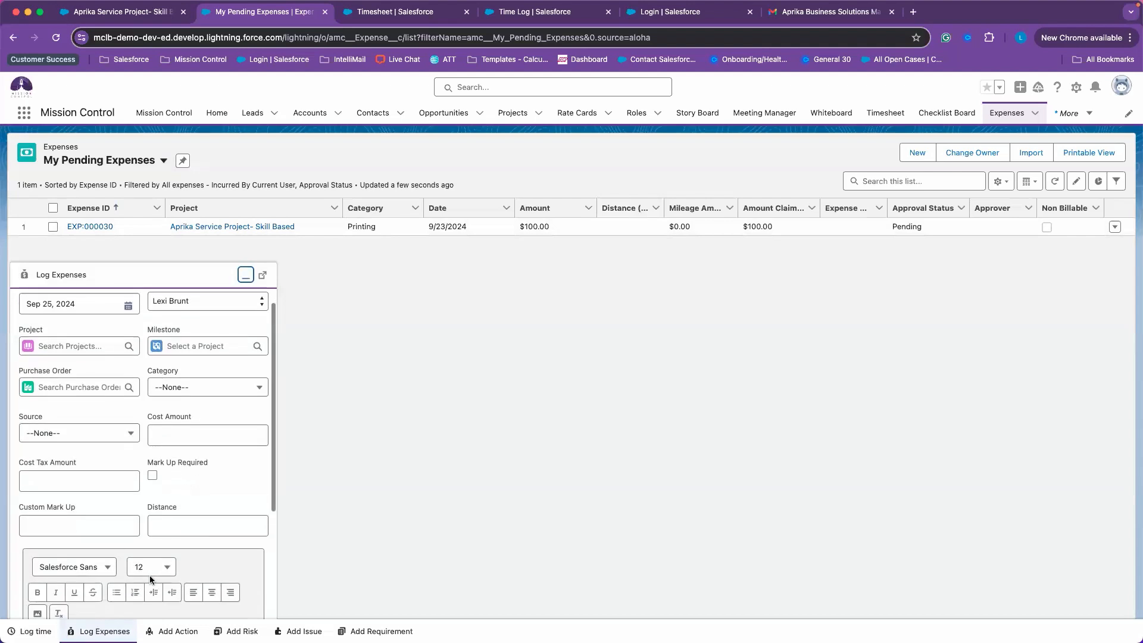
scroll(149, 575, "down", 5)
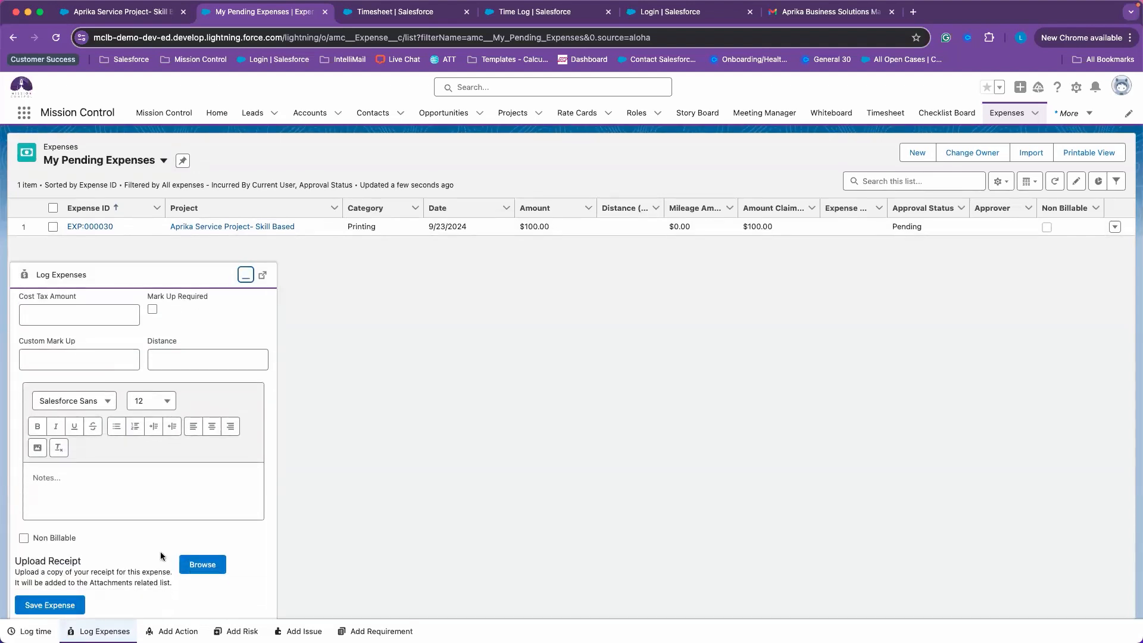
scroll(159, 555, "up", 5)
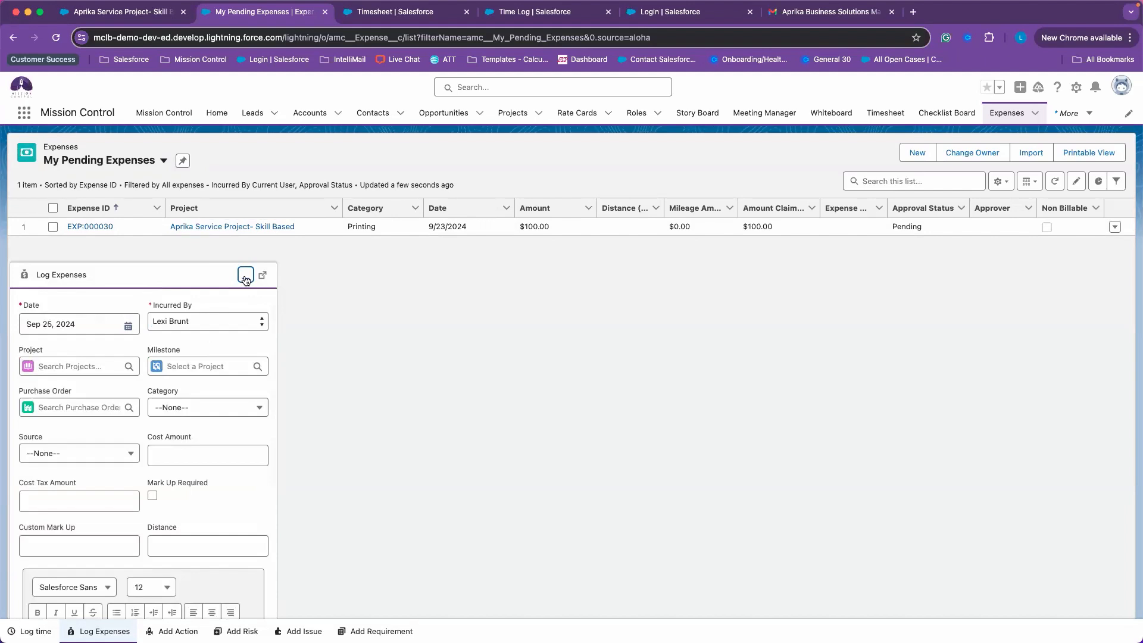
left_click(245, 275)
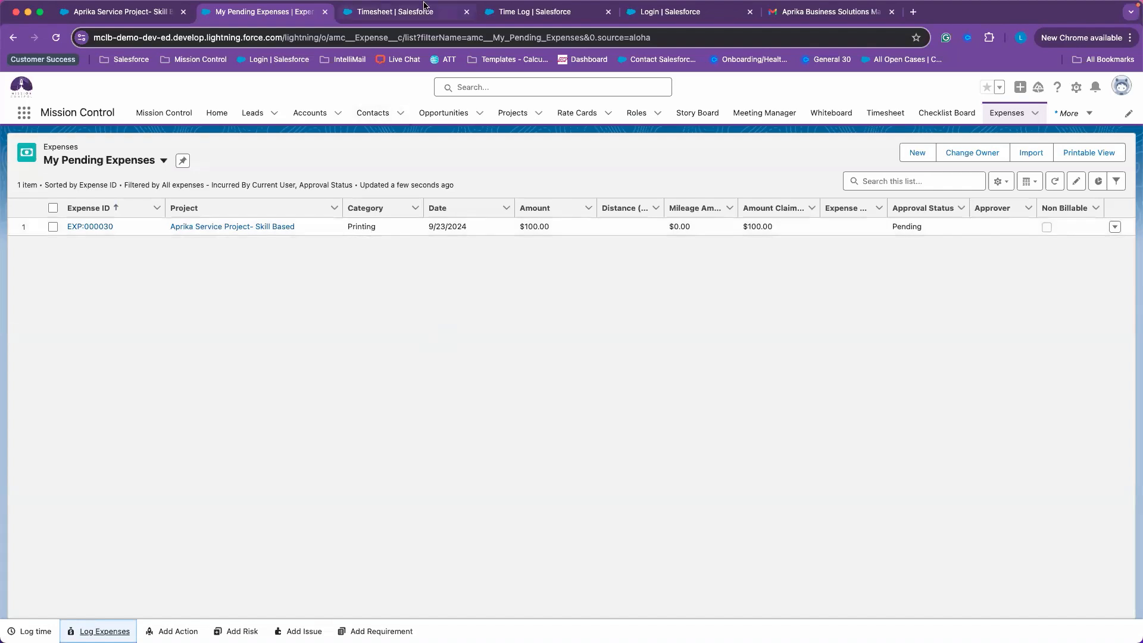
Switch to the Time Log setup page and find and open the Expenses object from there
left_click(525, 14)
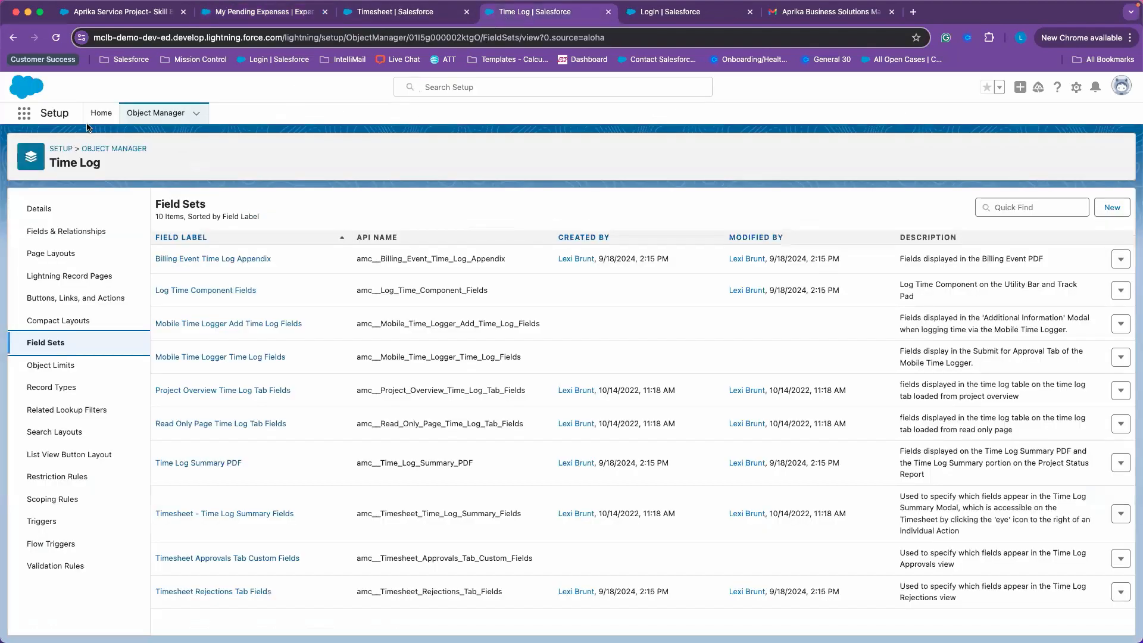
left_click(23, 114)
type("ex")
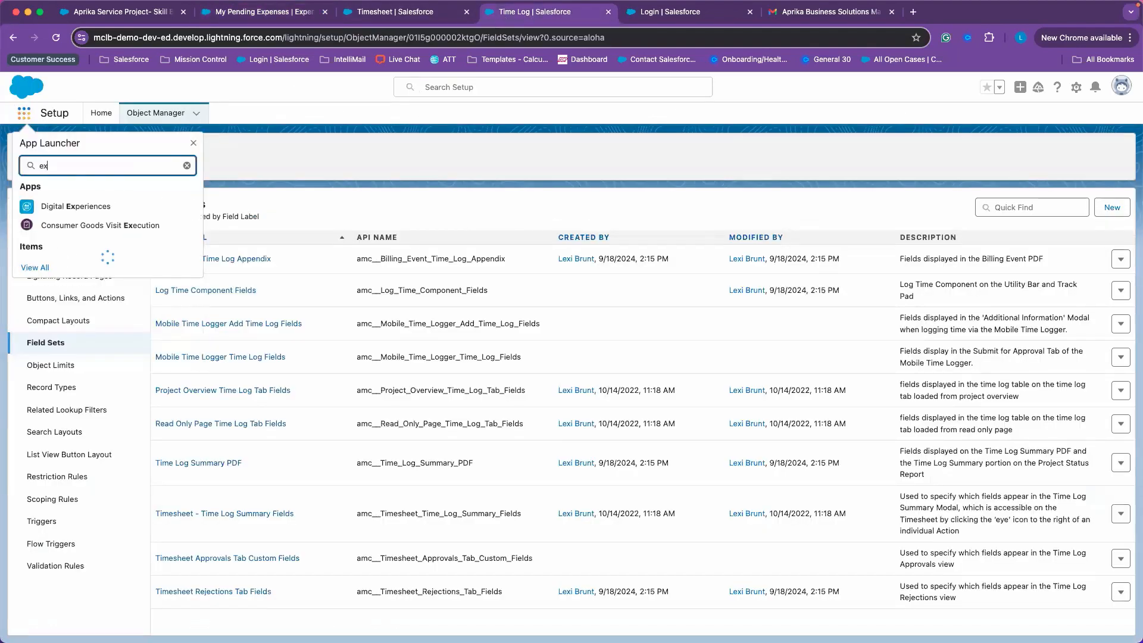
type("pens")
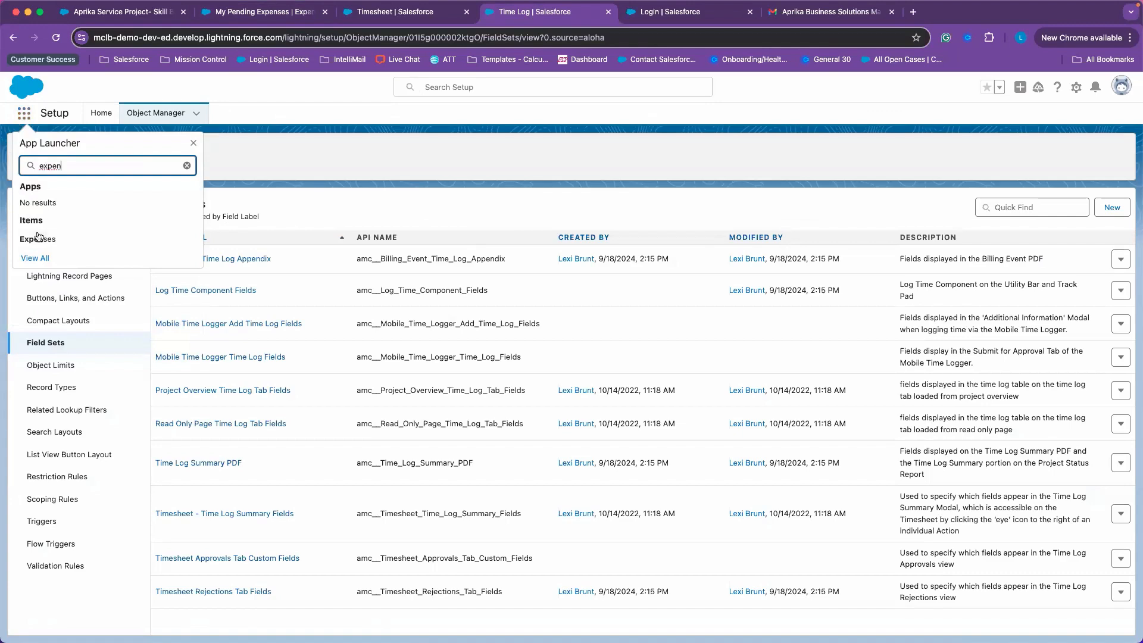
left_click(38, 239)
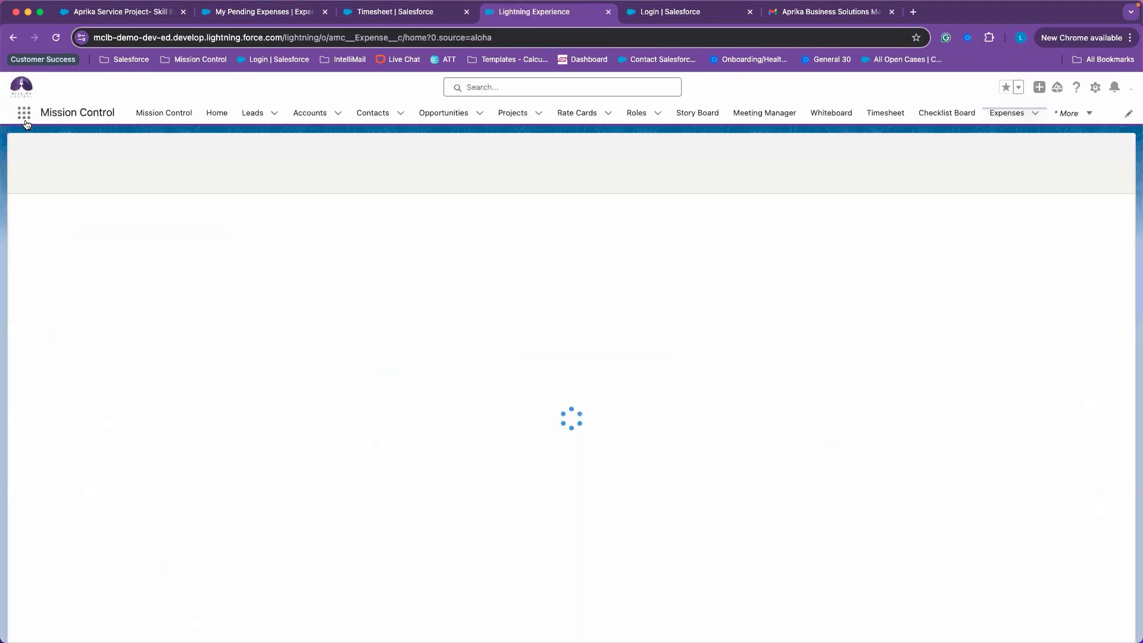
Open the Submit Expenses form from the Mission Control Console's Progress Pad and choose the team member who incurred the expense
left_click(25, 116)
left_click(163, 112)
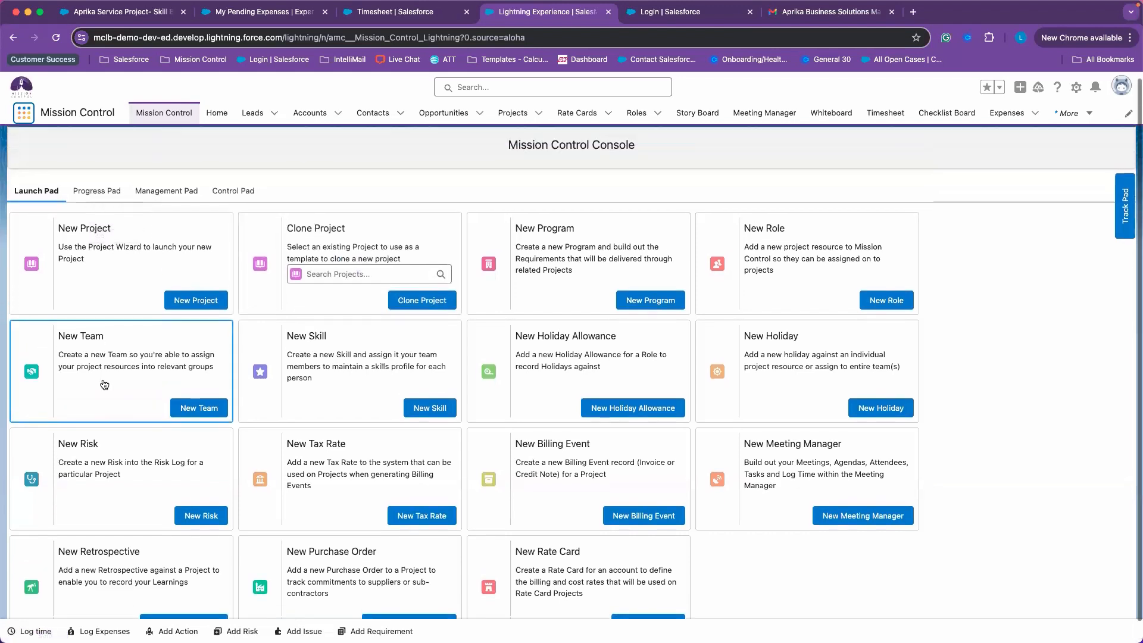
left_click(115, 201)
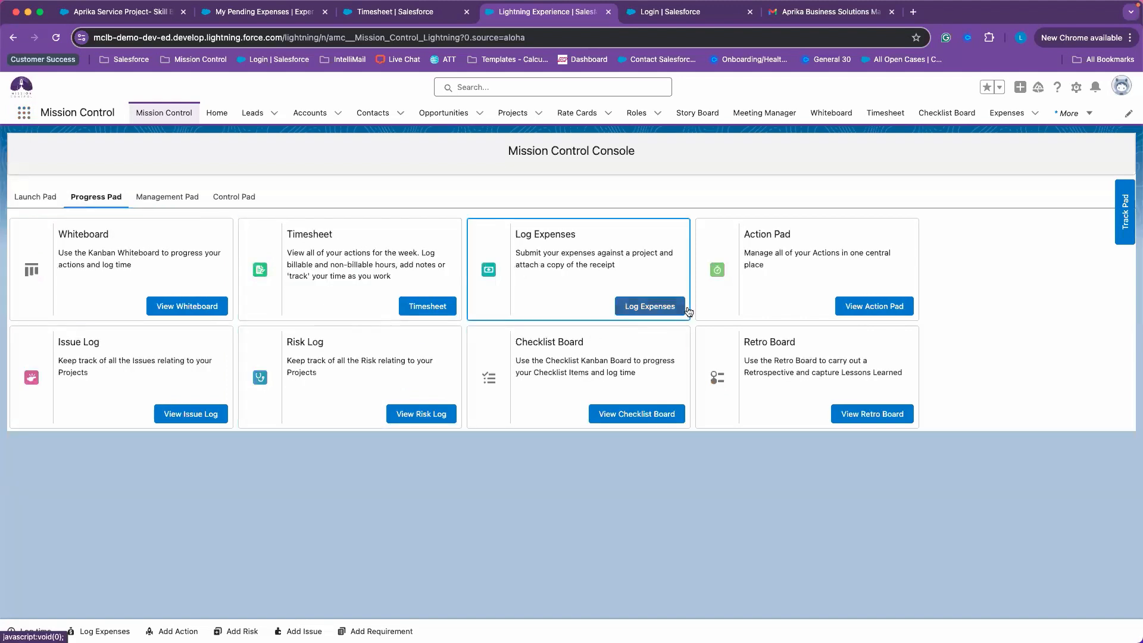
left_click(670, 307)
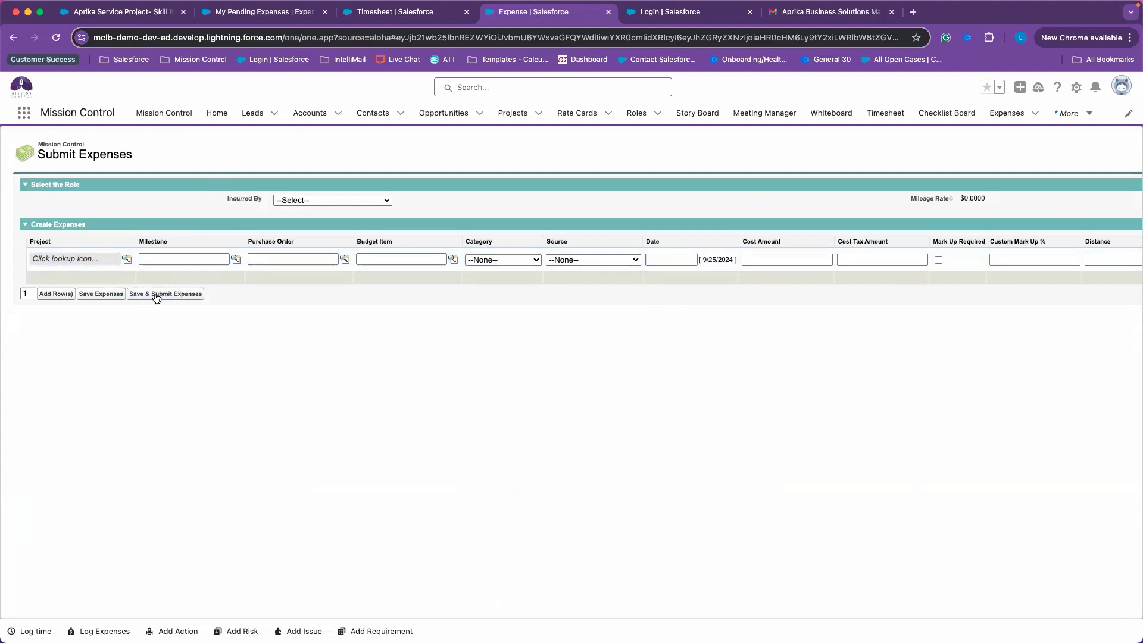
left_click(312, 201)
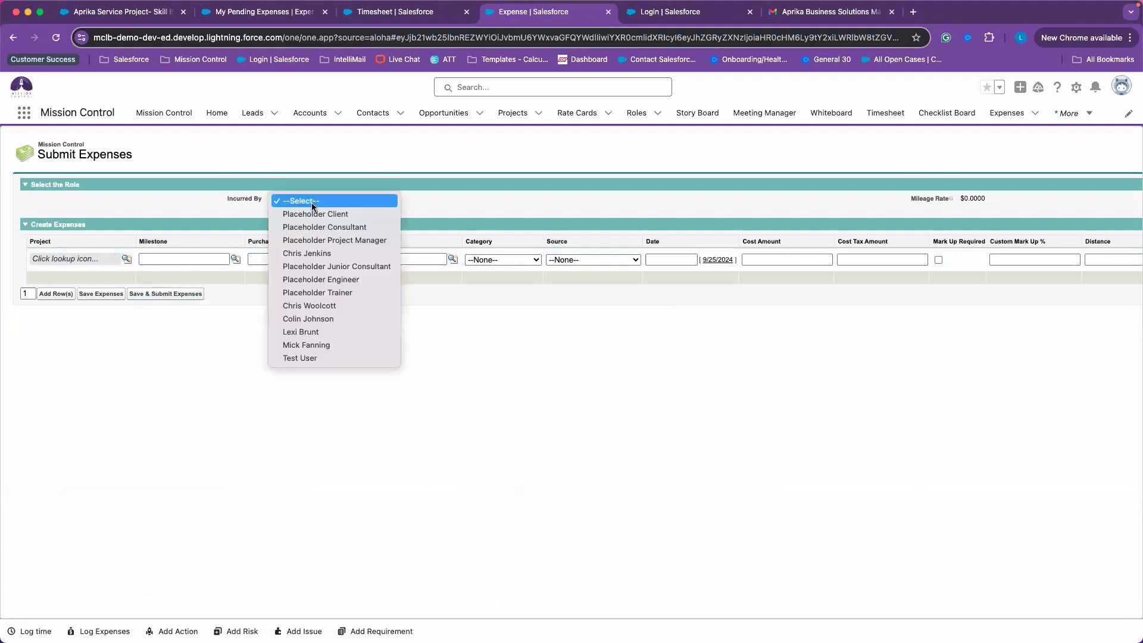
left_click(303, 331)
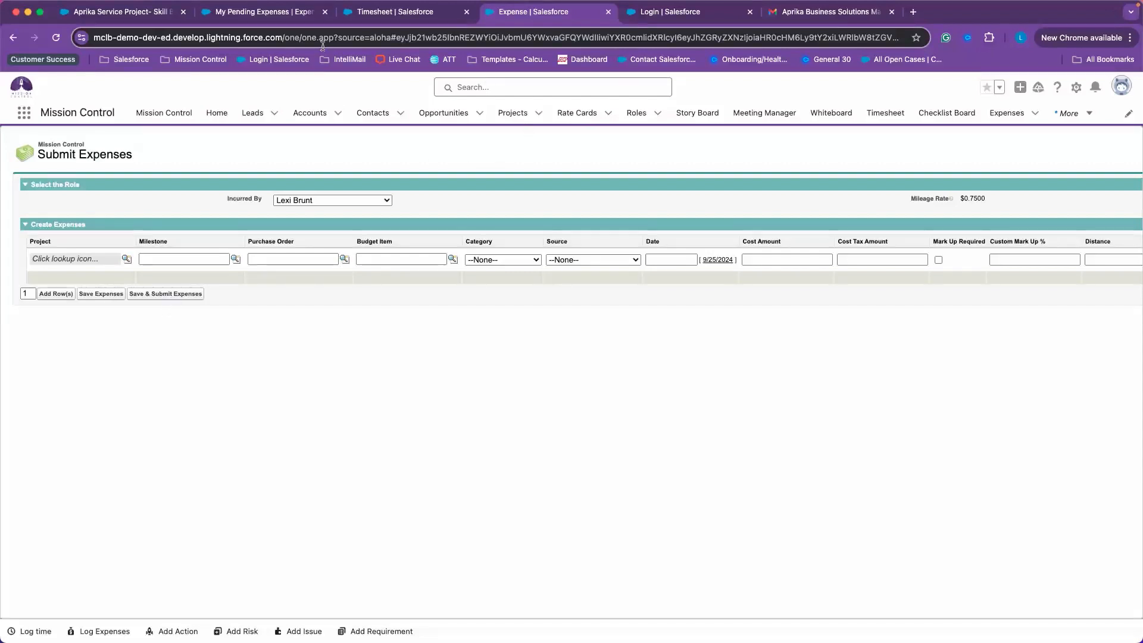
Return to the My Pending Expenses list, set the approval status of EXP:000030 to Submitted, and save
left_click(275, 19)
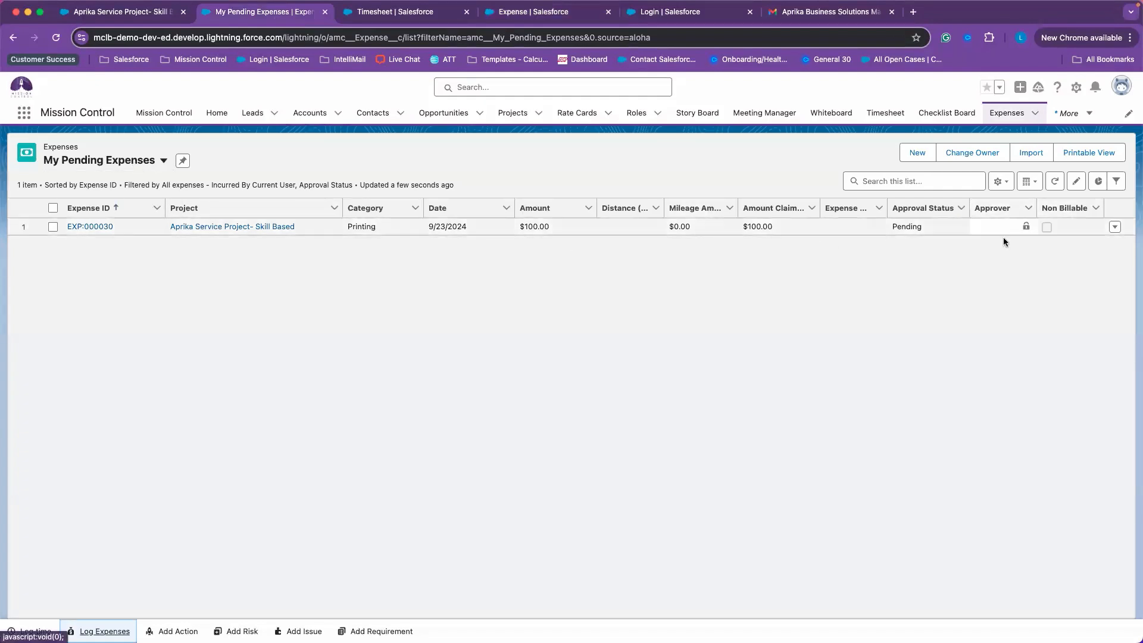
left_click(959, 227)
left_click(959, 230)
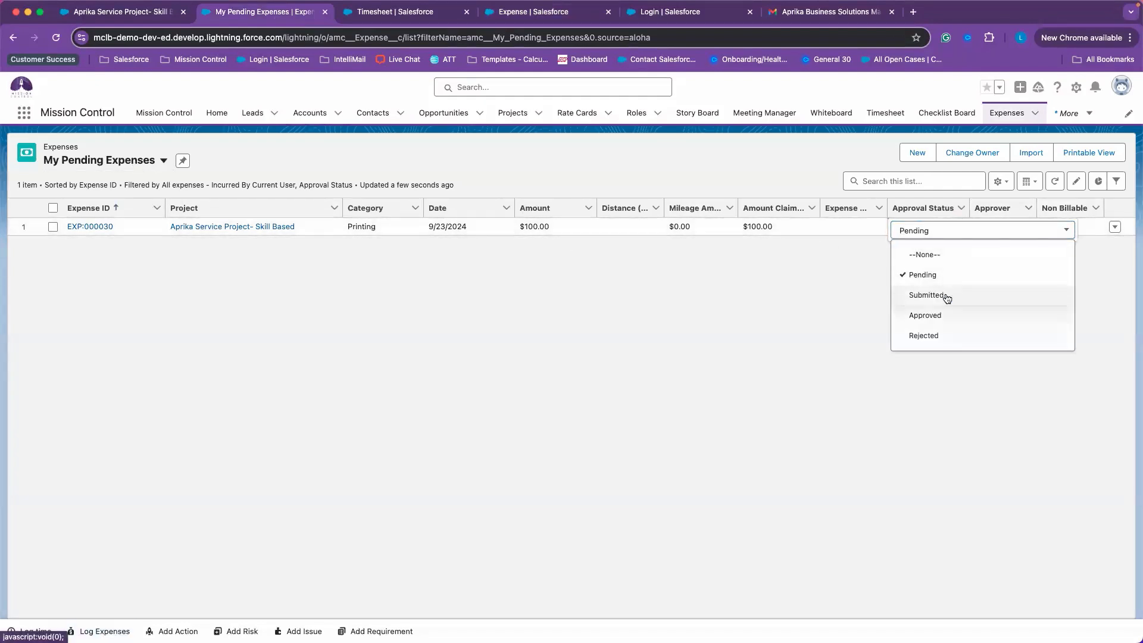
left_click(946, 296)
left_click(598, 613)
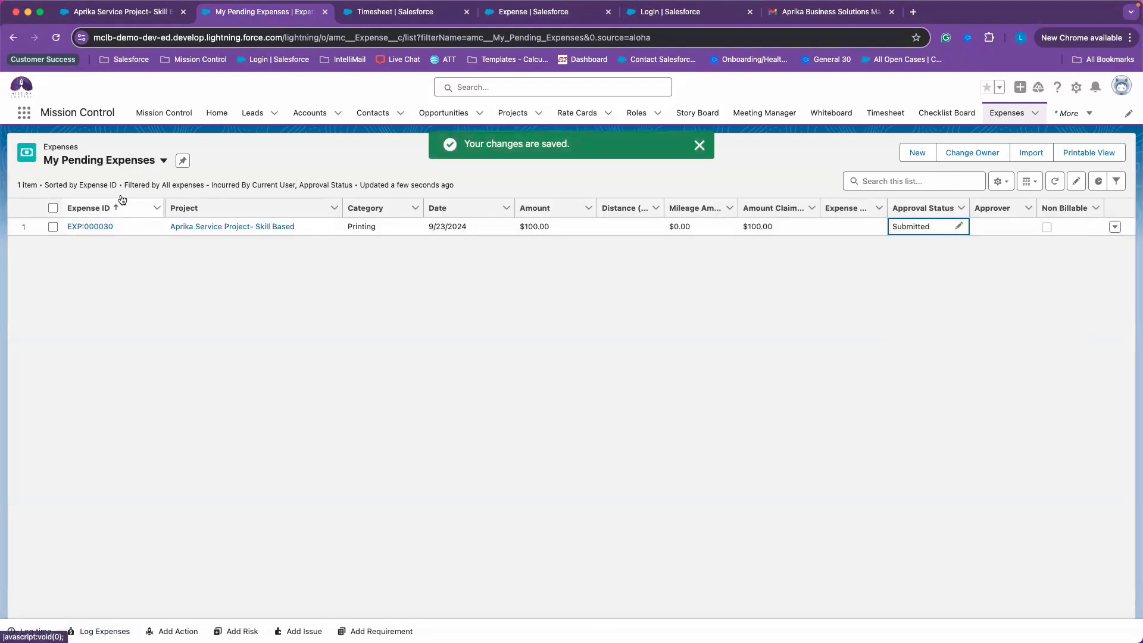
Show the Expenses Requiring My Approval list, set the project owner approval status of the Printing expense to Approved, and save
left_click(135, 156)
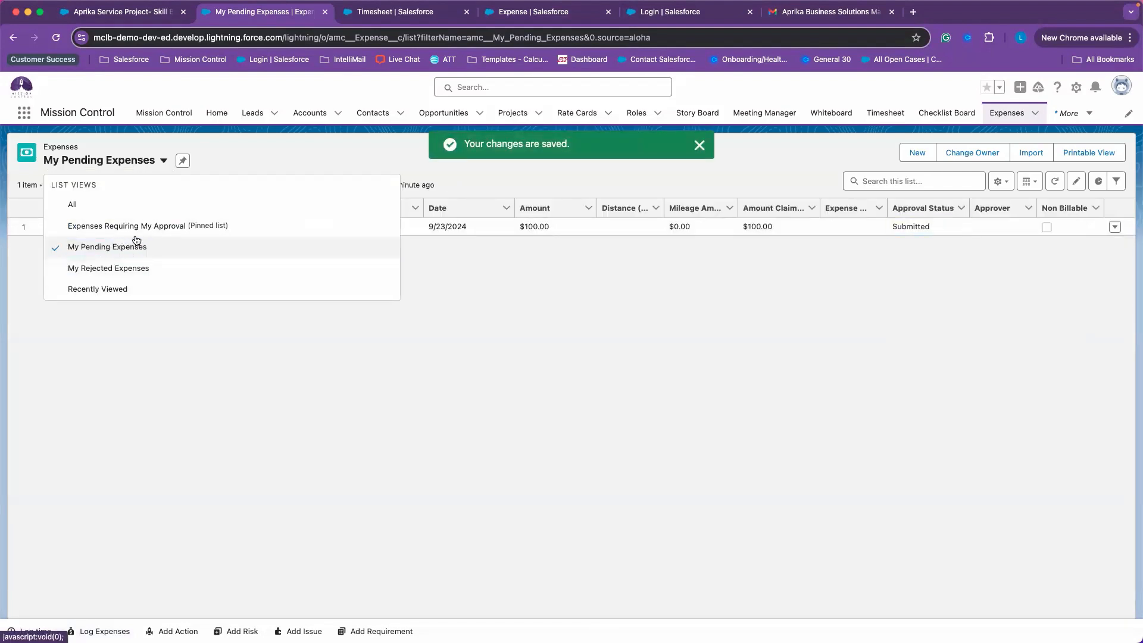
left_click(96, 226)
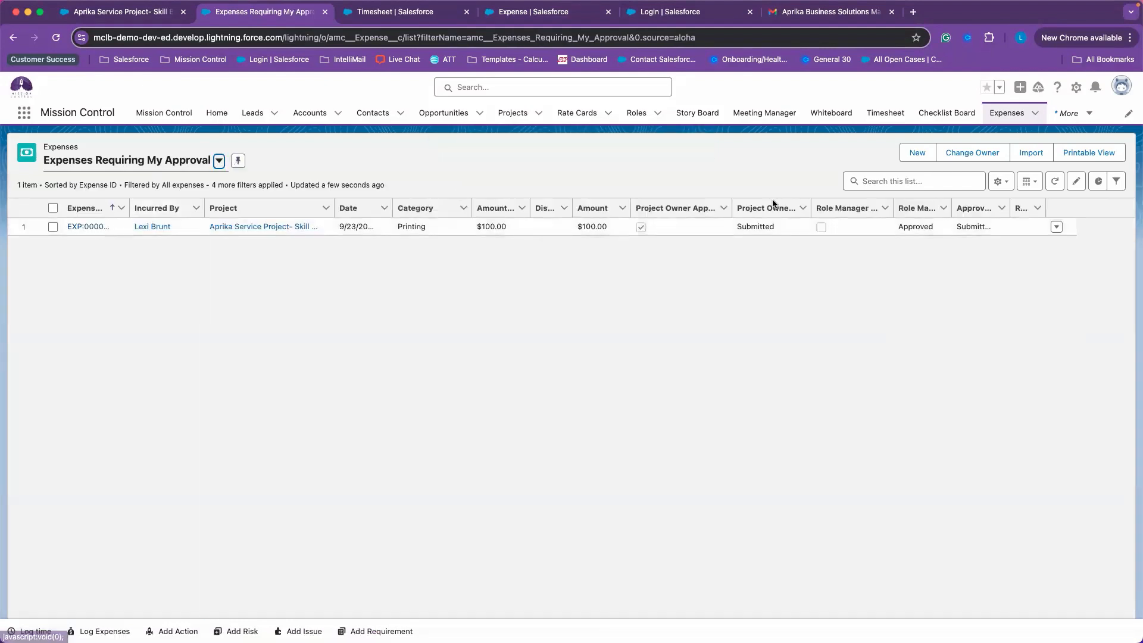
left_click(800, 227)
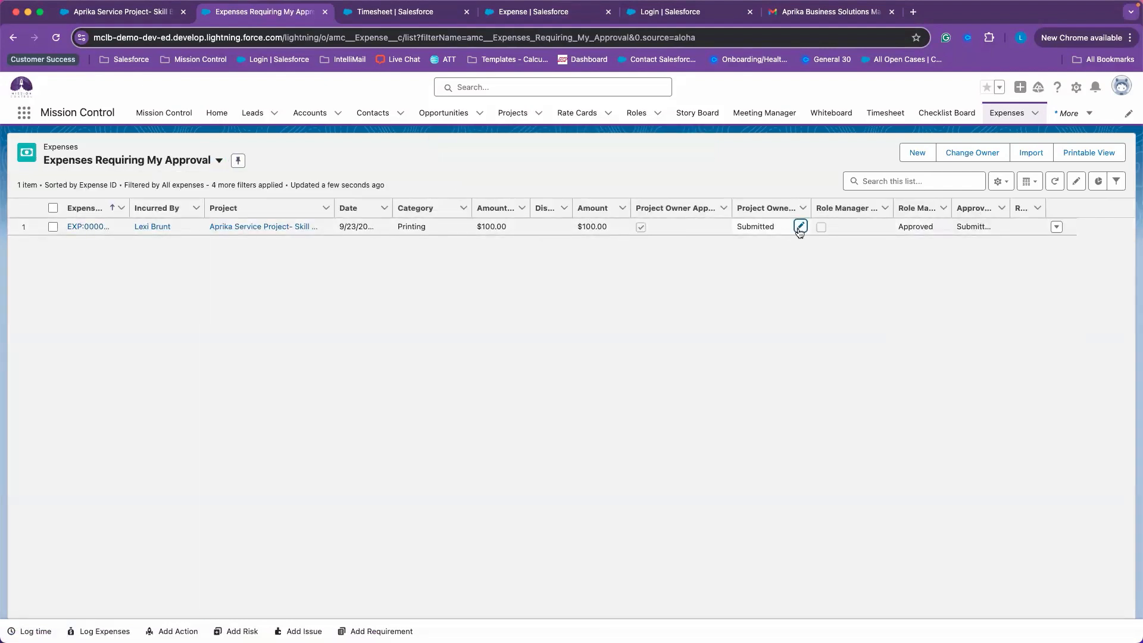
left_click(824, 232)
left_click(801, 302)
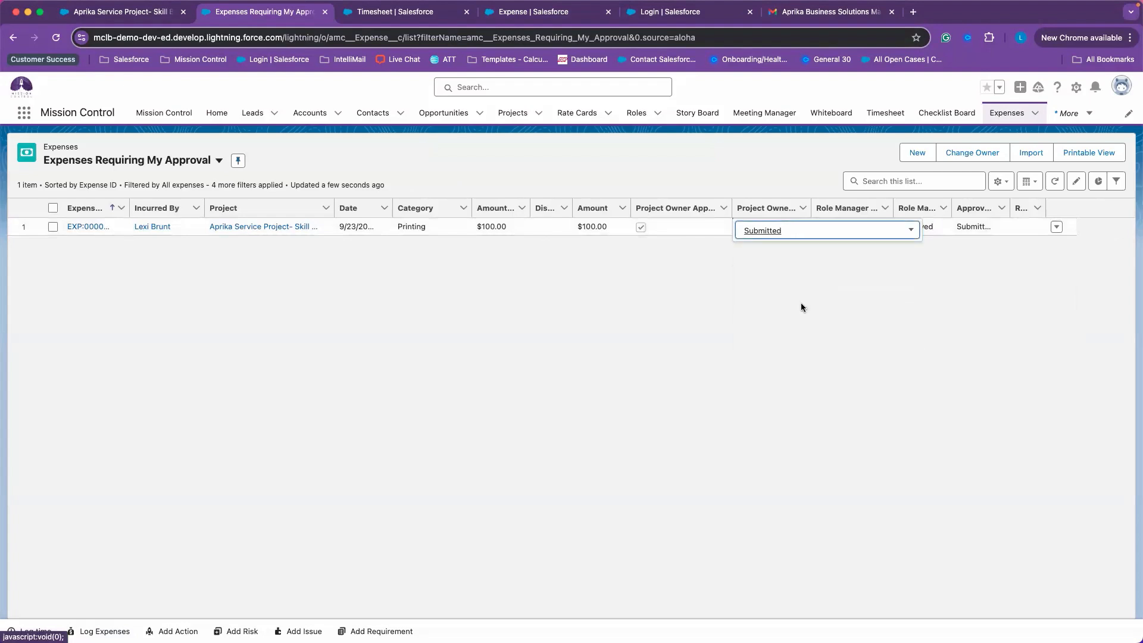
left_click(802, 230)
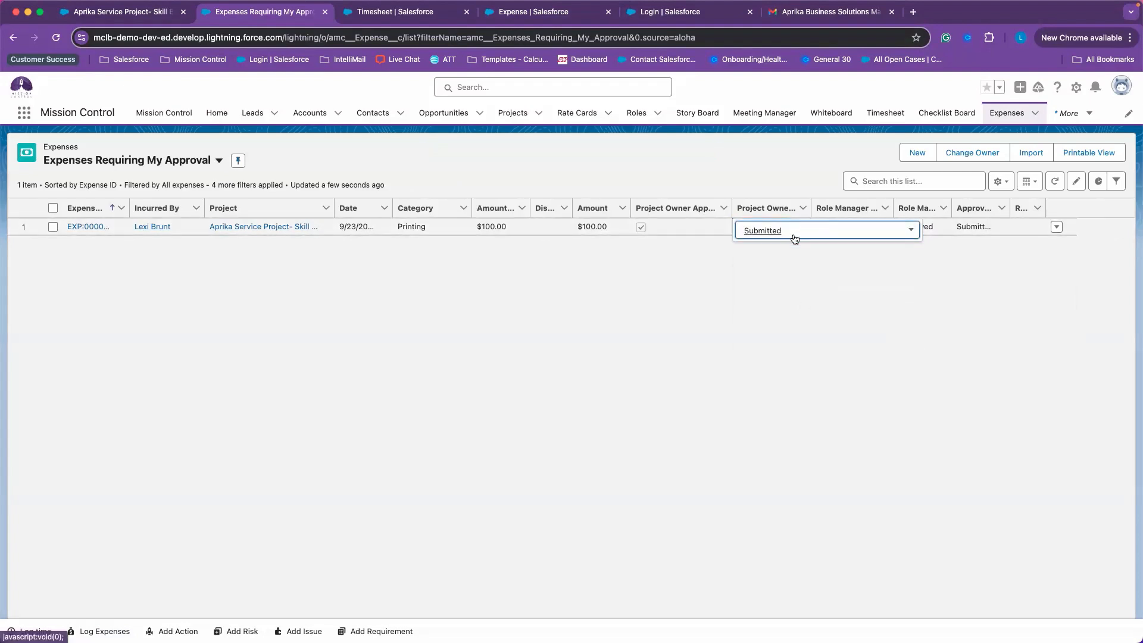
left_click(803, 234)
left_click(787, 314)
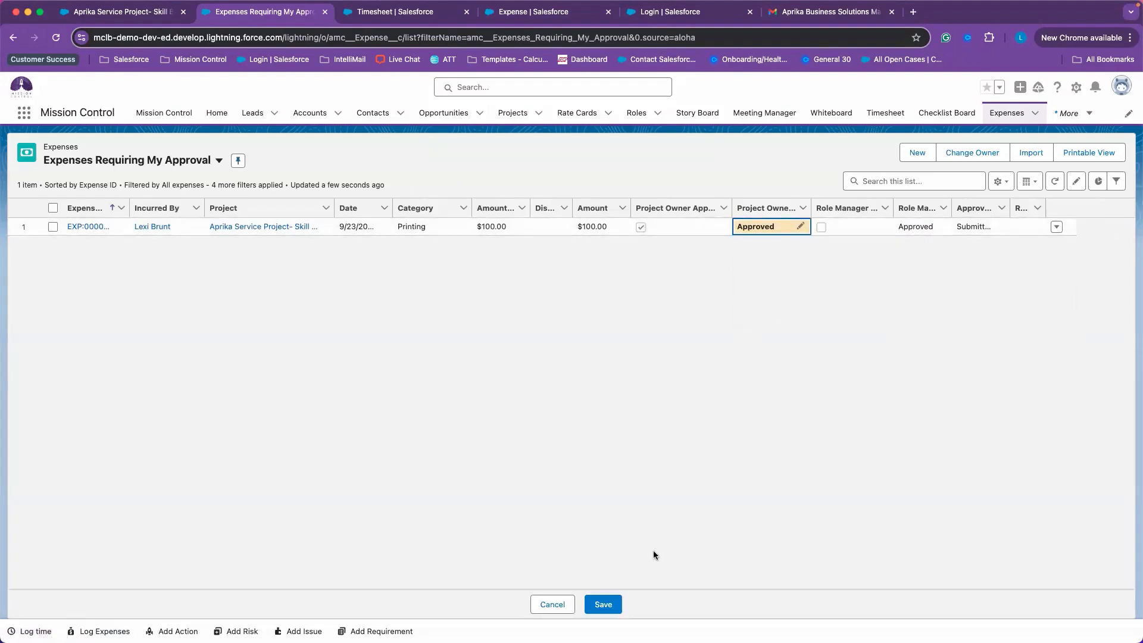
left_click(602, 604)
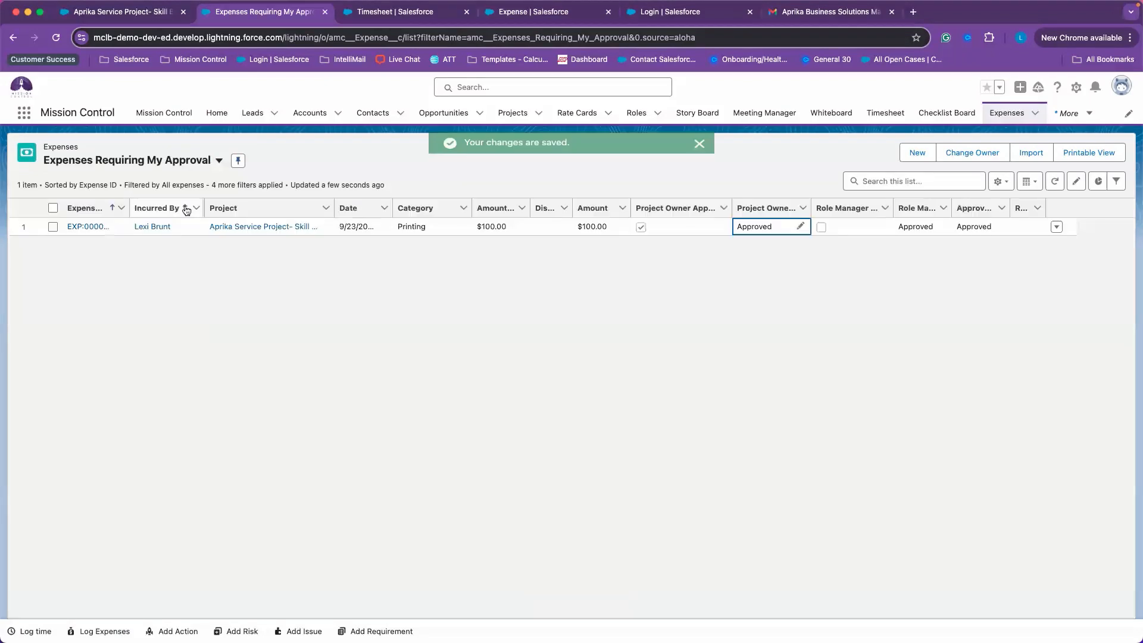
Show the My Rejected Expenses list and set the project owner approval status of EXP:000031 to Submitted
left_click(191, 171)
left_click(176, 266)
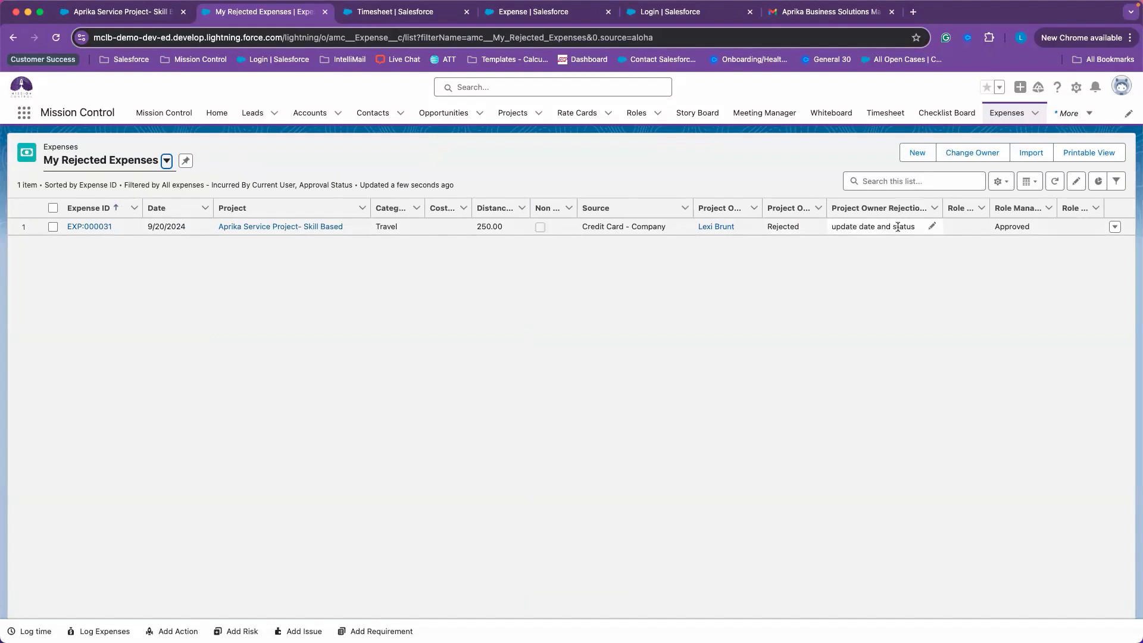
left_click(818, 227)
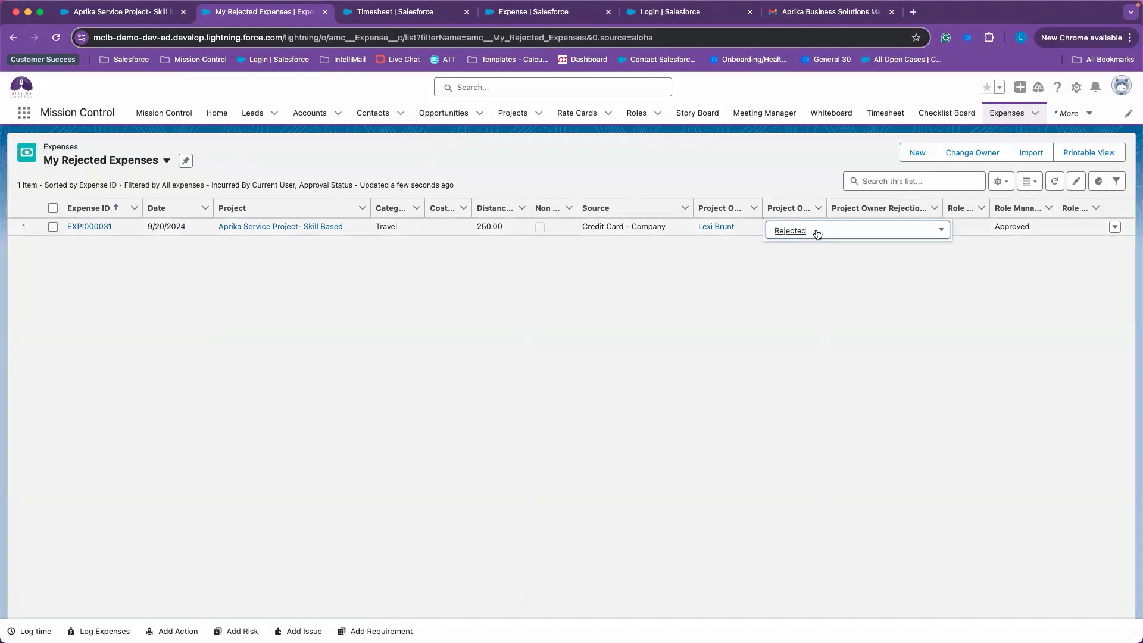
left_click(881, 231)
left_click(857, 314)
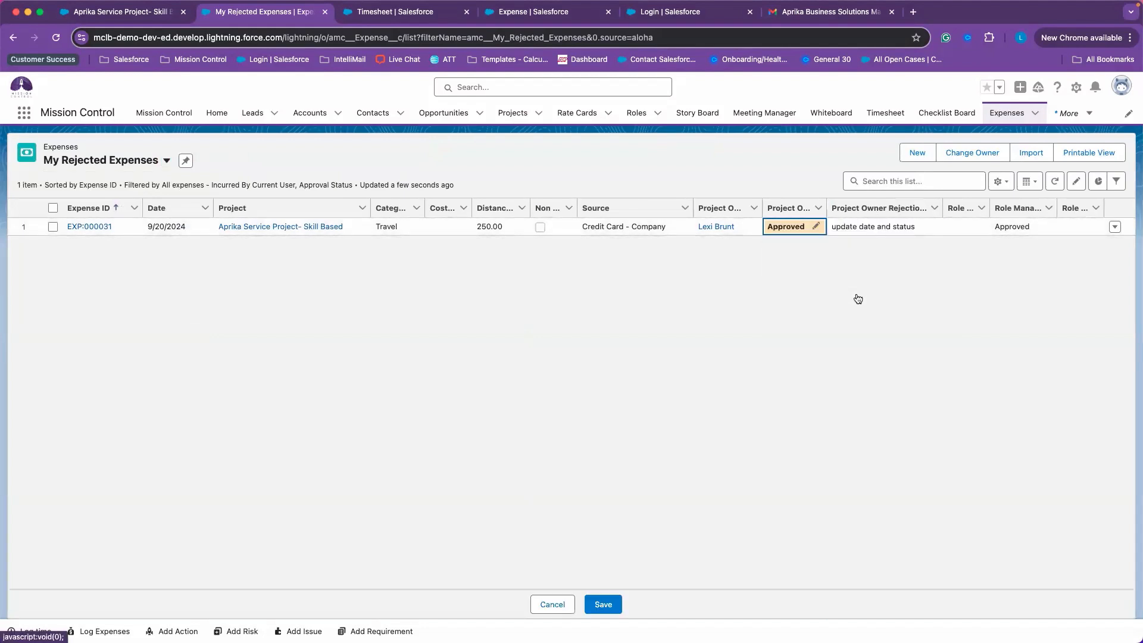
left_click(813, 230)
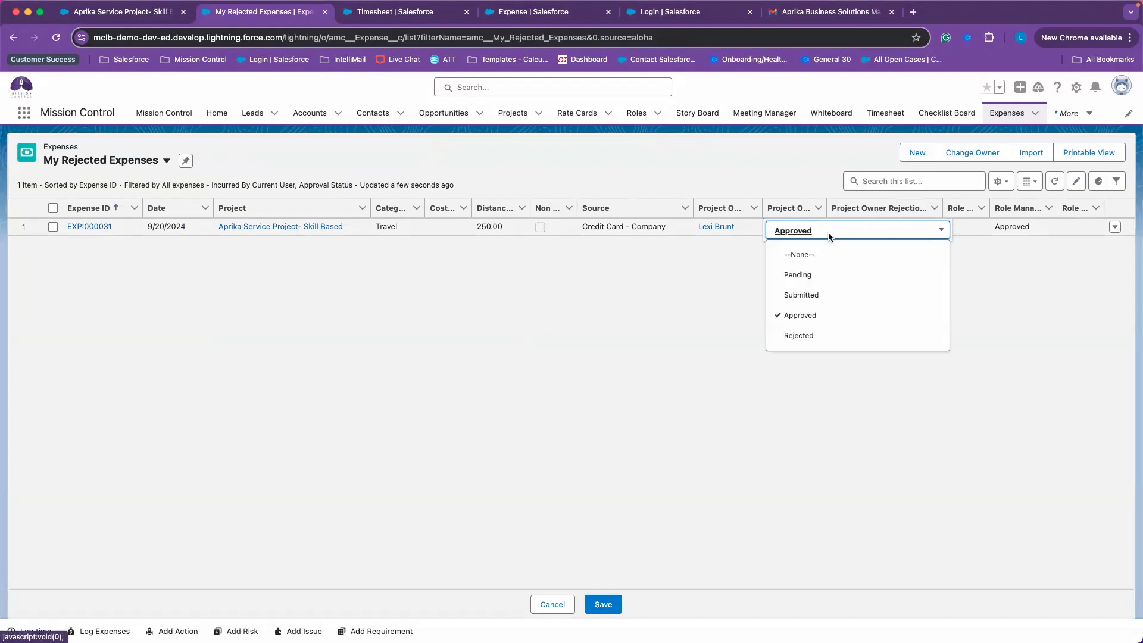
left_click(801, 297)
left_click(926, 225)
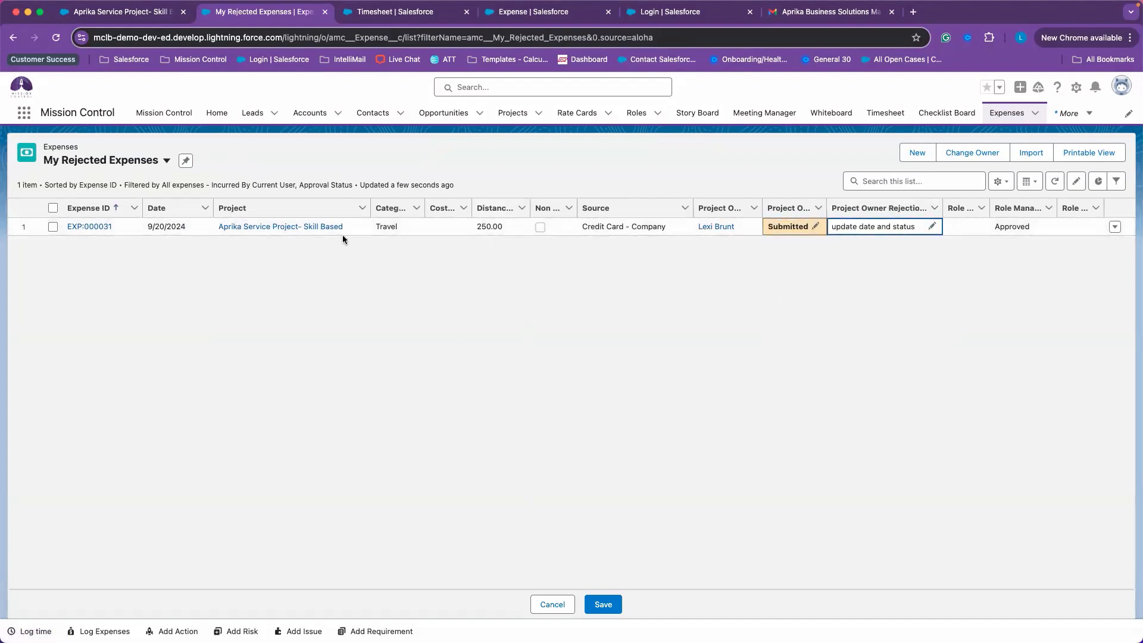
Set the date of rejected expense EXP:000031 to 9/23/2024 and save the changes
left_click(205, 227)
left_click(205, 245)
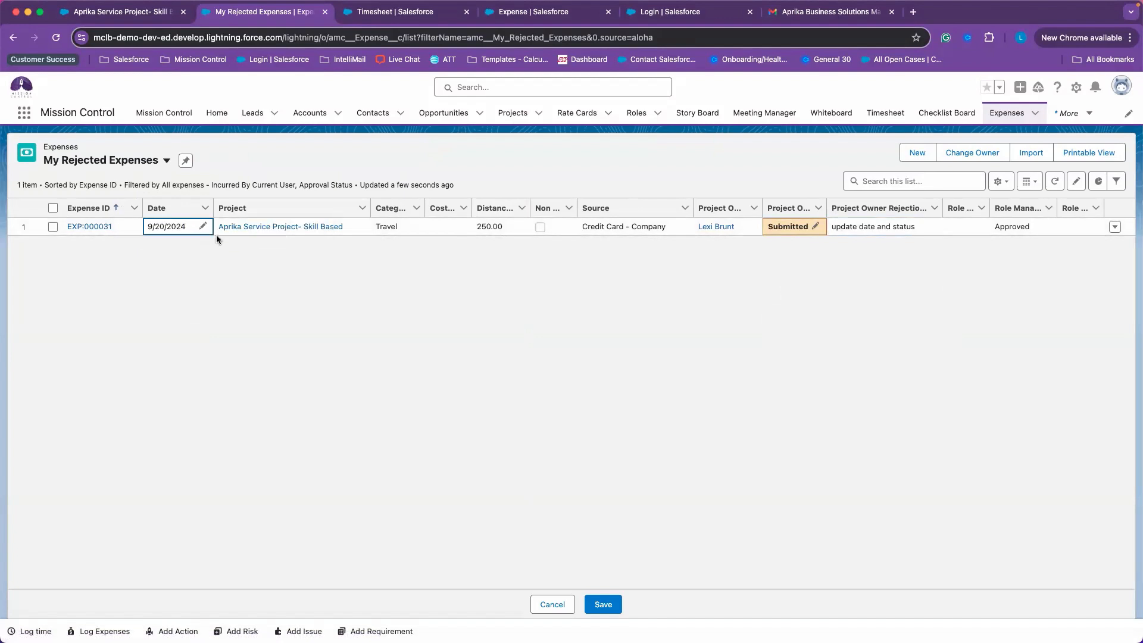
left_click(205, 227)
left_click(225, 231)
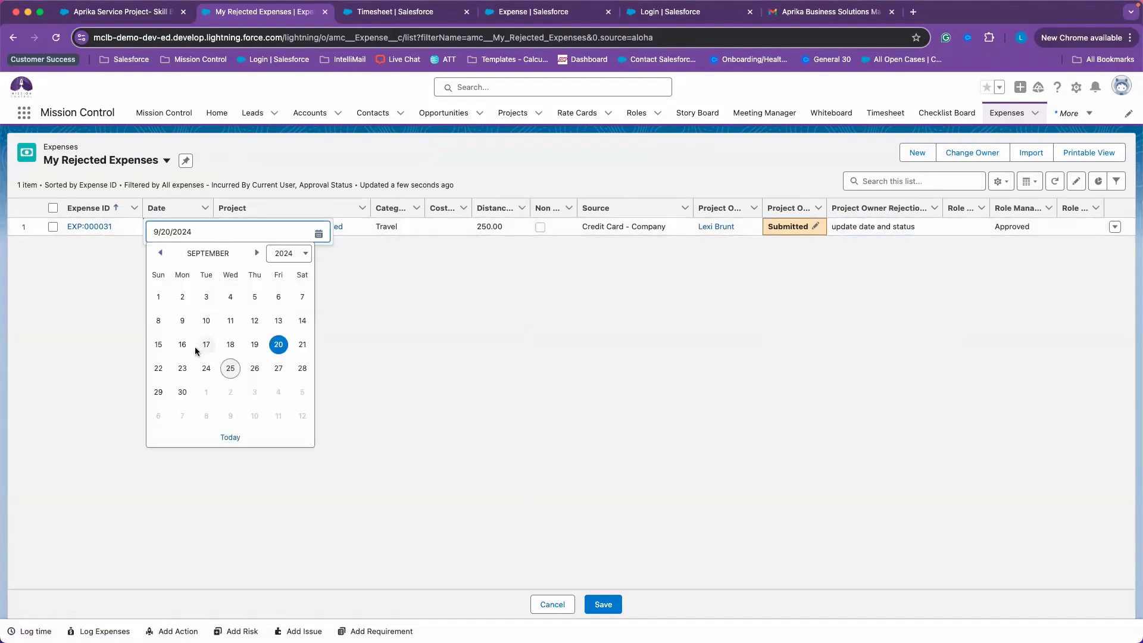
left_click(188, 368)
left_click(405, 275)
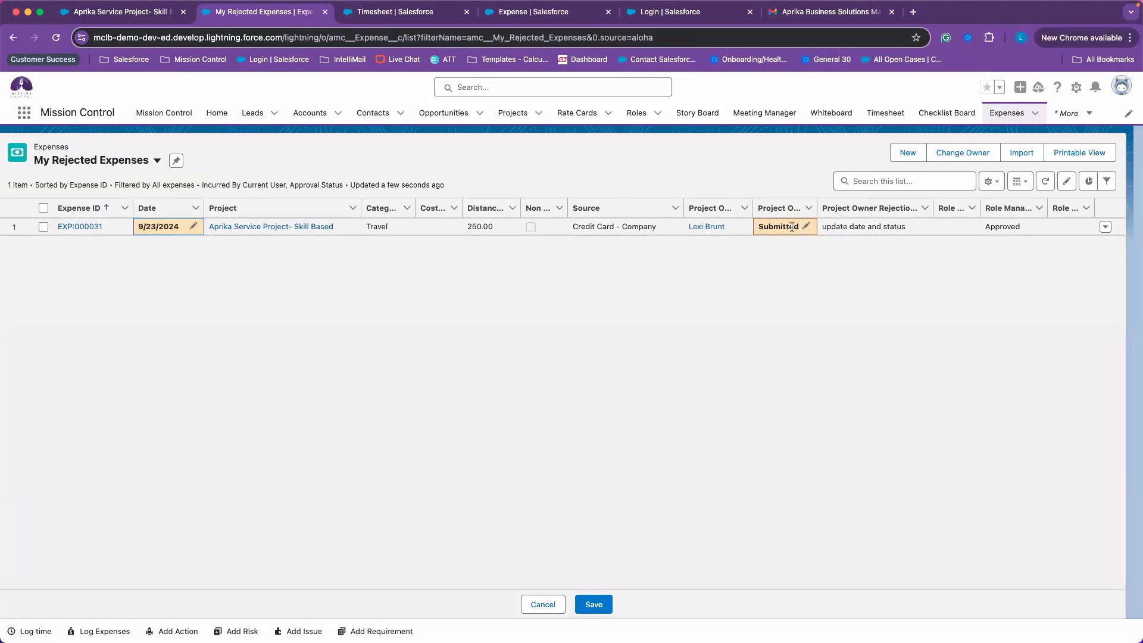
left_click(603, 602)
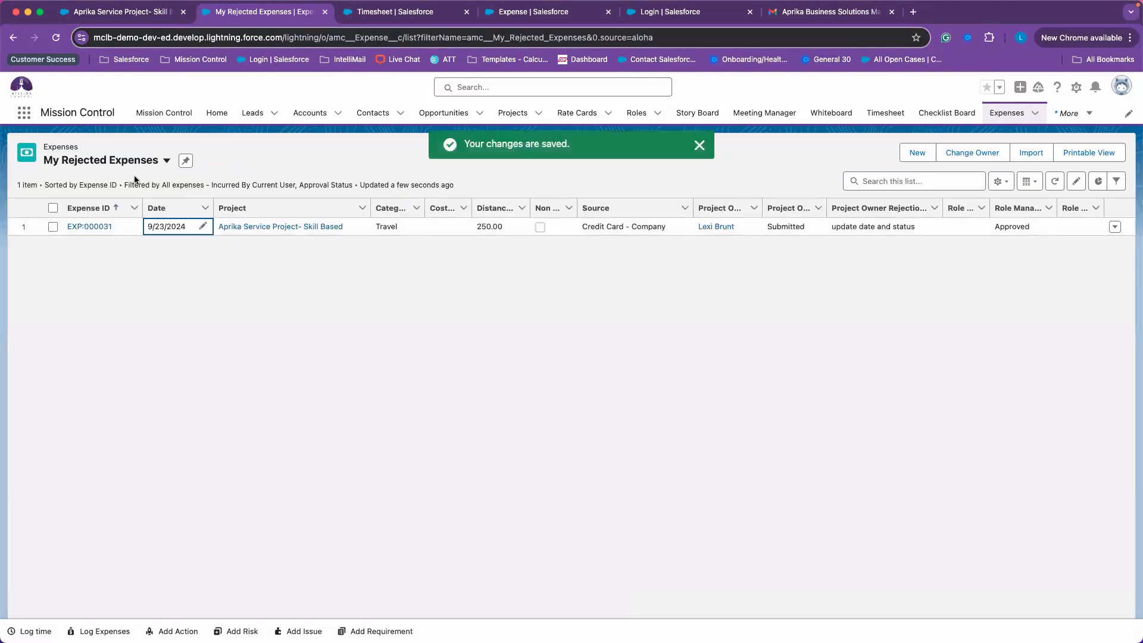
Show the Expenses Requiring My Approval list, set the project owner approval status of EXP:000031 to Approved, and save
left_click(151, 162)
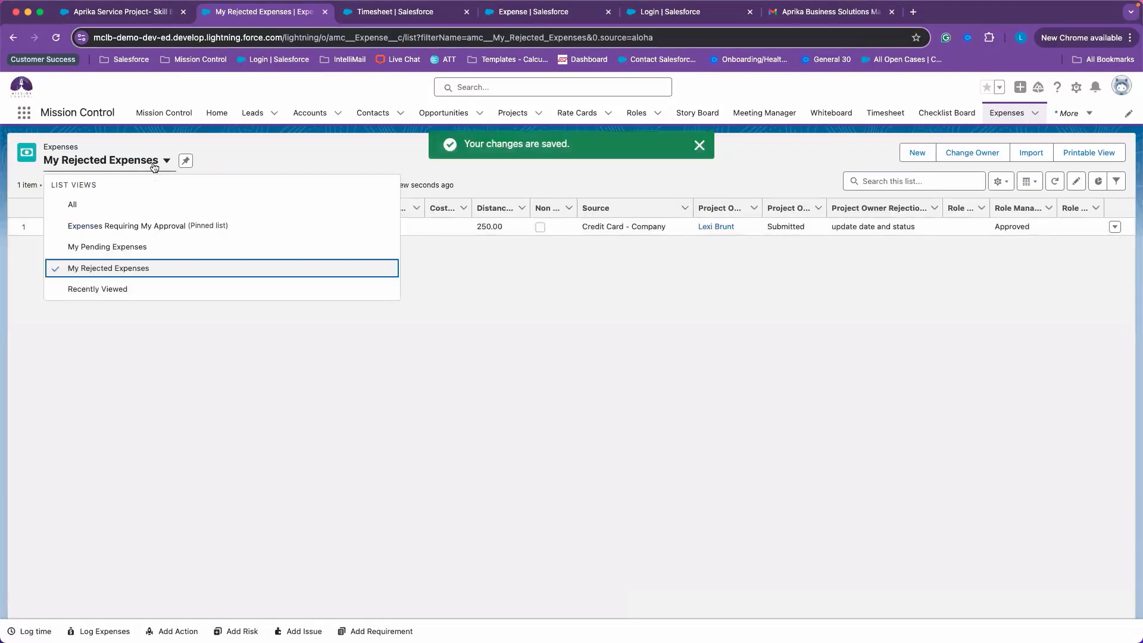
left_click(127, 228)
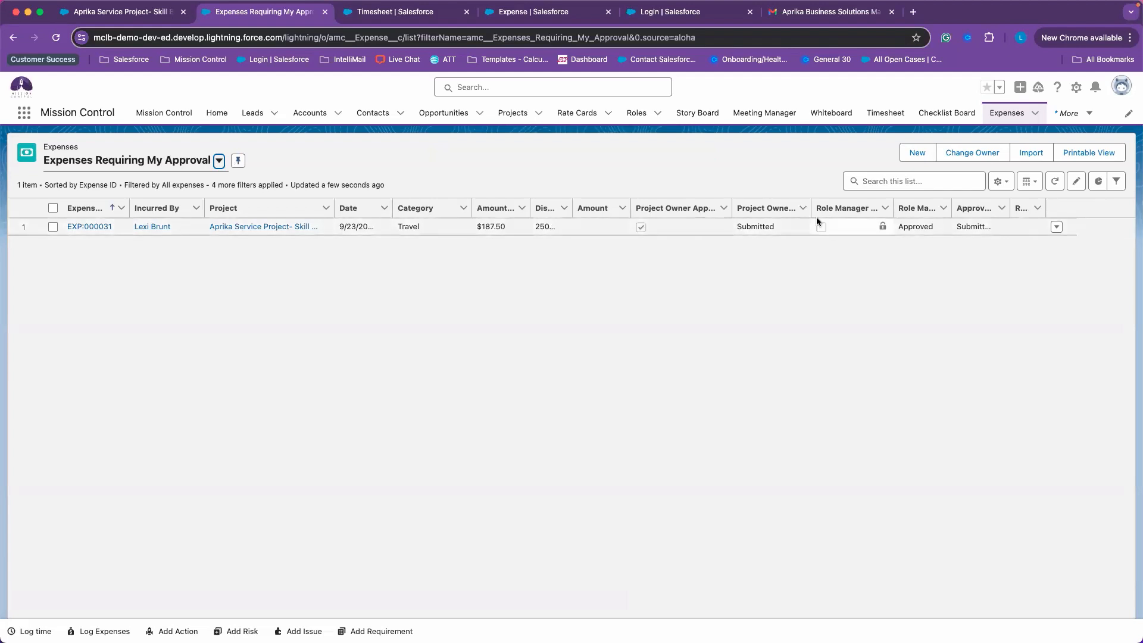
left_click(802, 227)
left_click(802, 230)
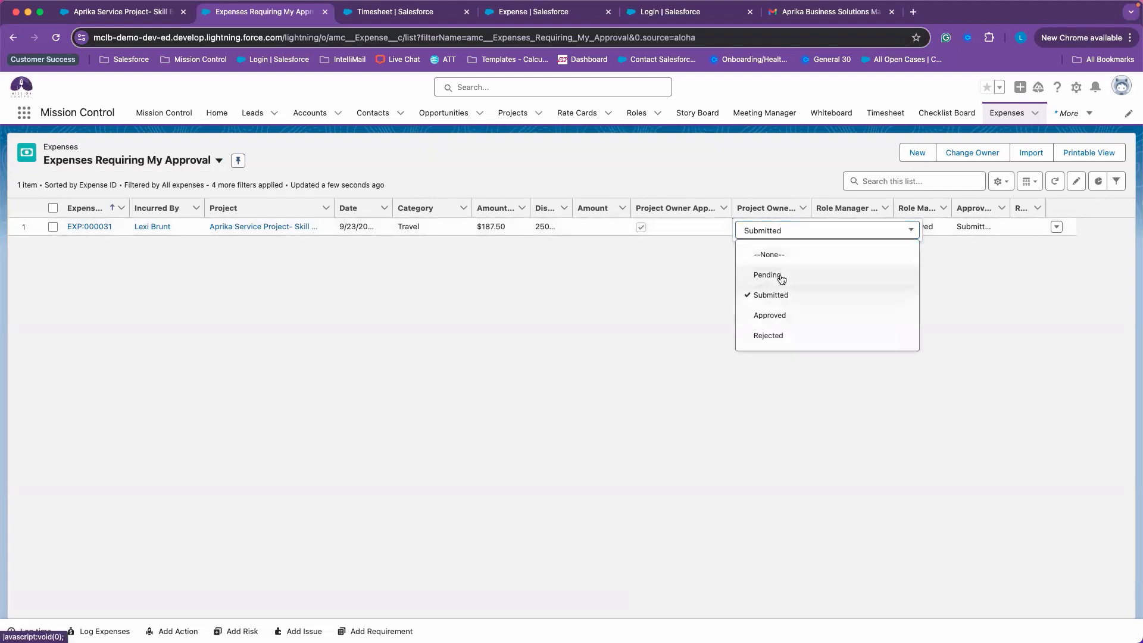
left_click(773, 318)
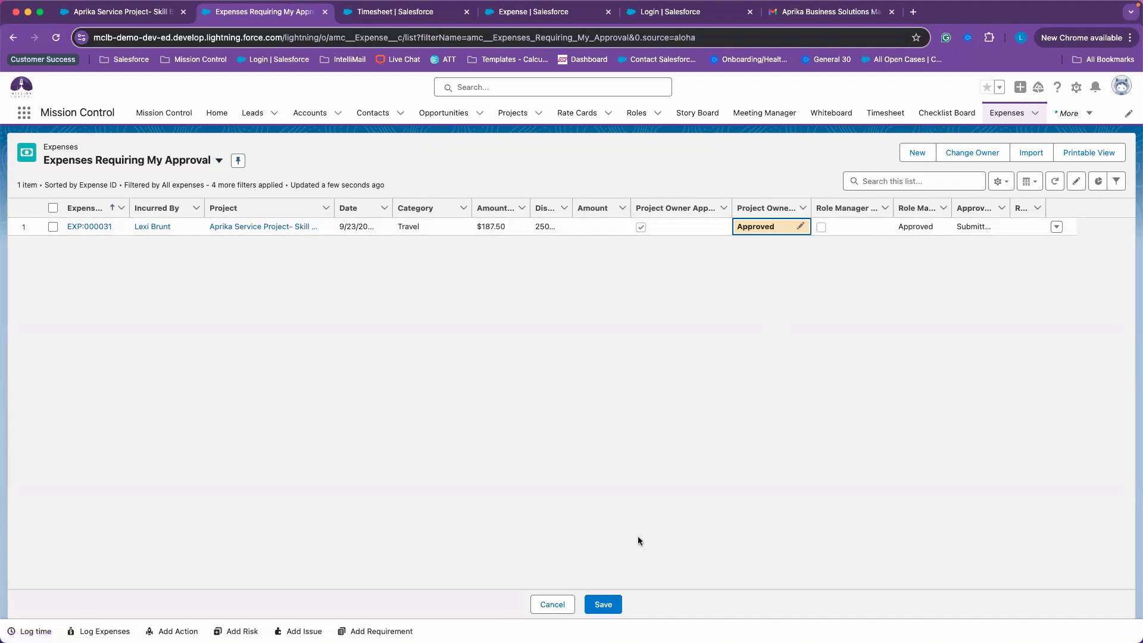
left_click(608, 604)
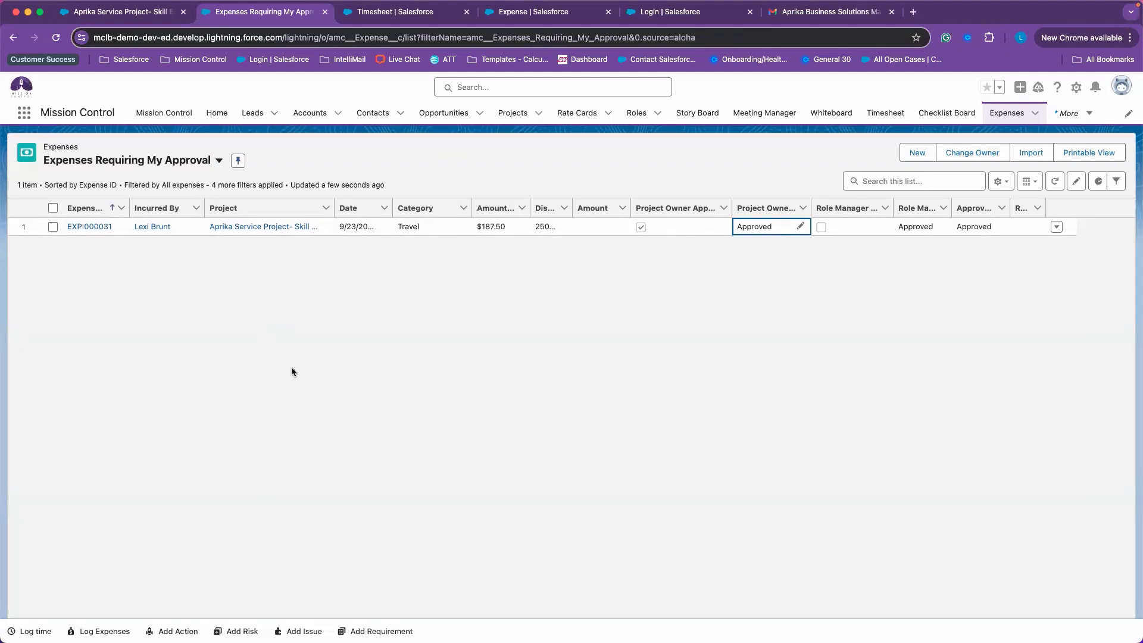
Review the expense summary charts and the time log summary on the Aprika Service Project- Skill Based overview
left_click(160, 10)
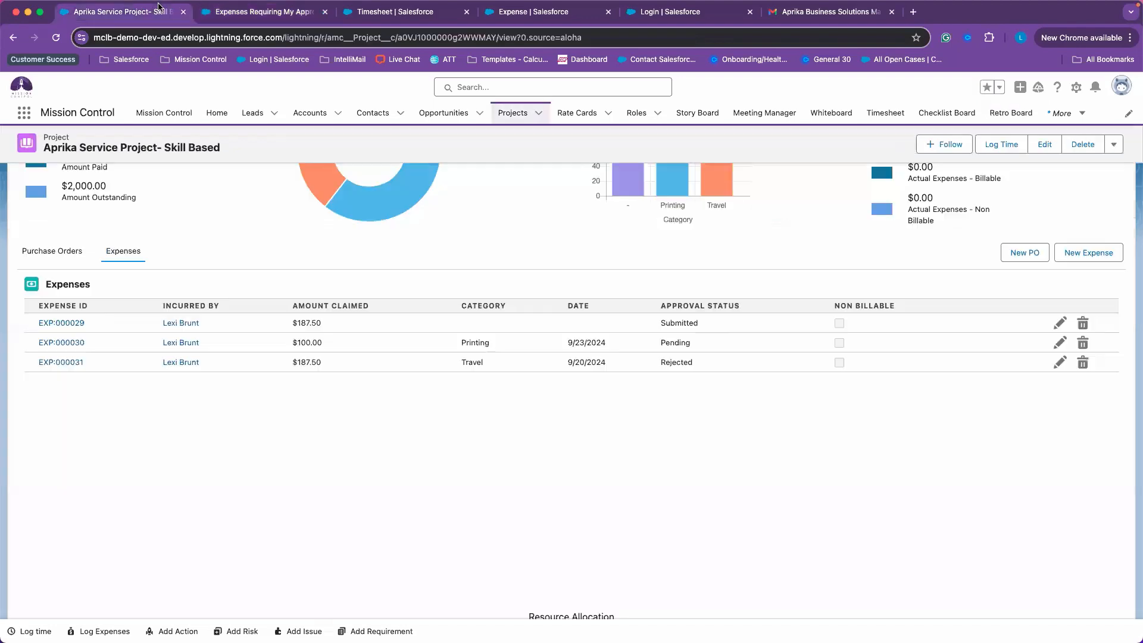
scroll(358, 264, "up", 5)
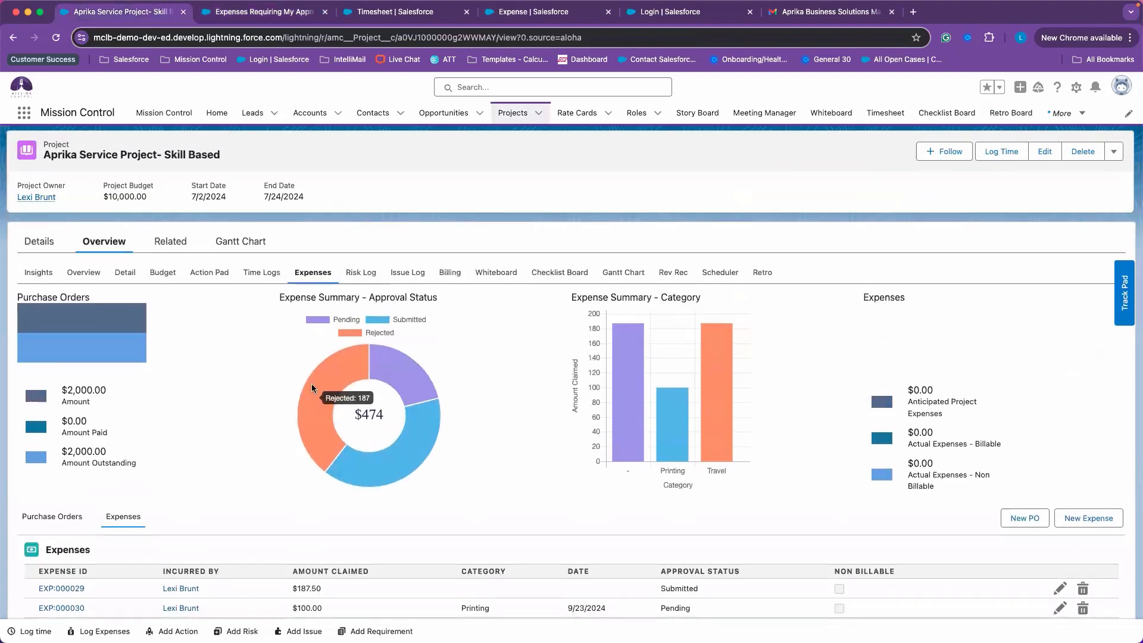
left_click(272, 276)
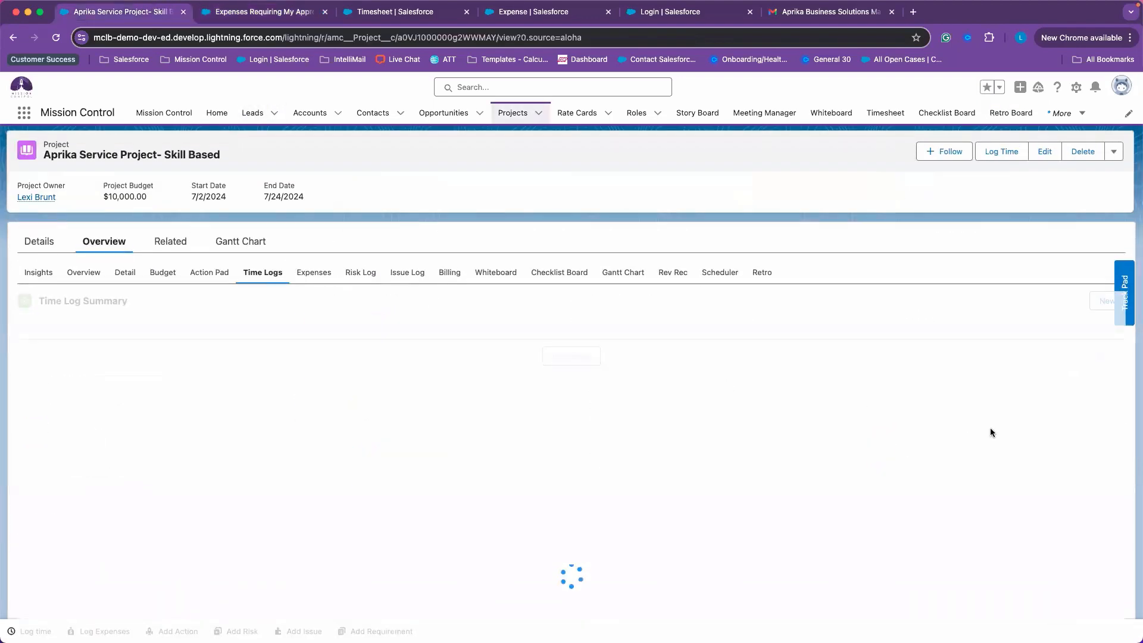
scroll(991, 431, "down", 2)
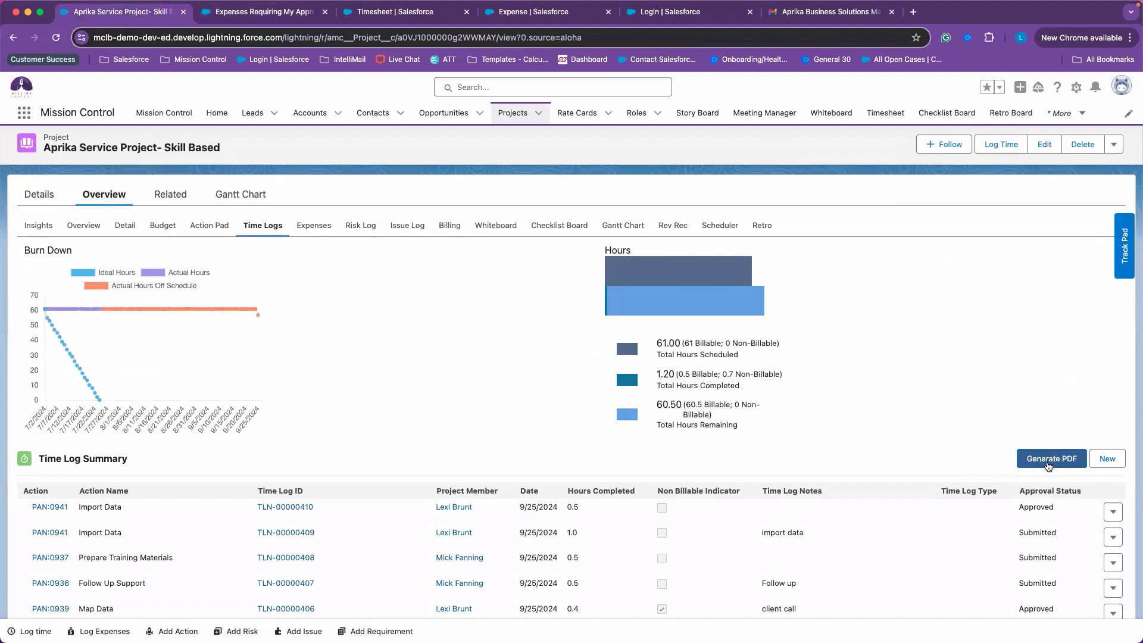
scroll(924, 455, "down", 1)
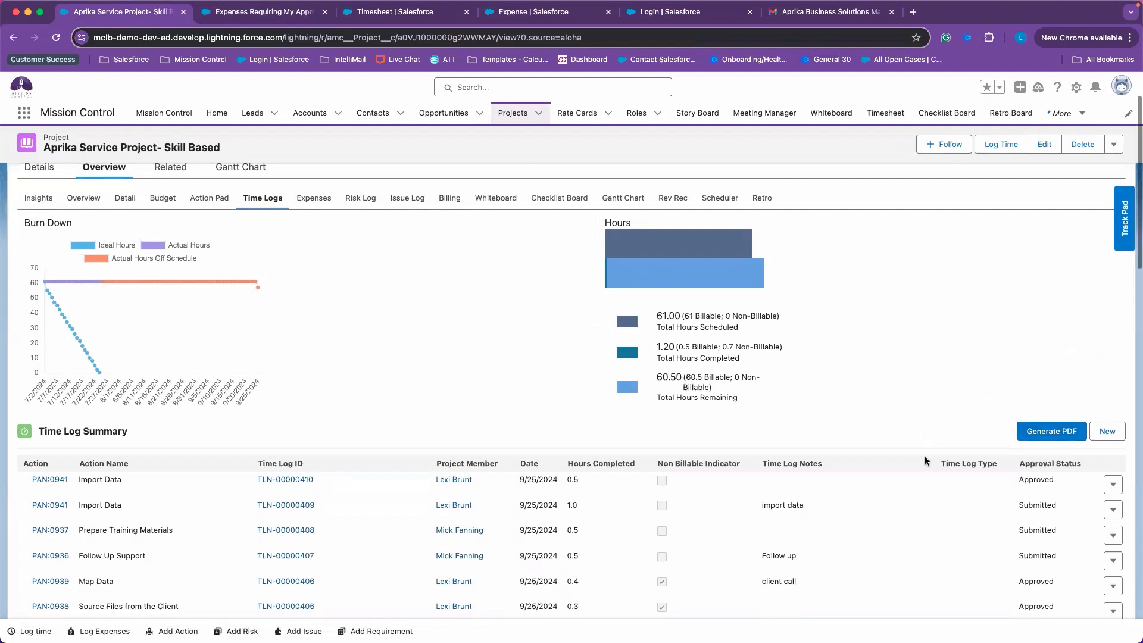
scroll(941, 427, "up", 2)
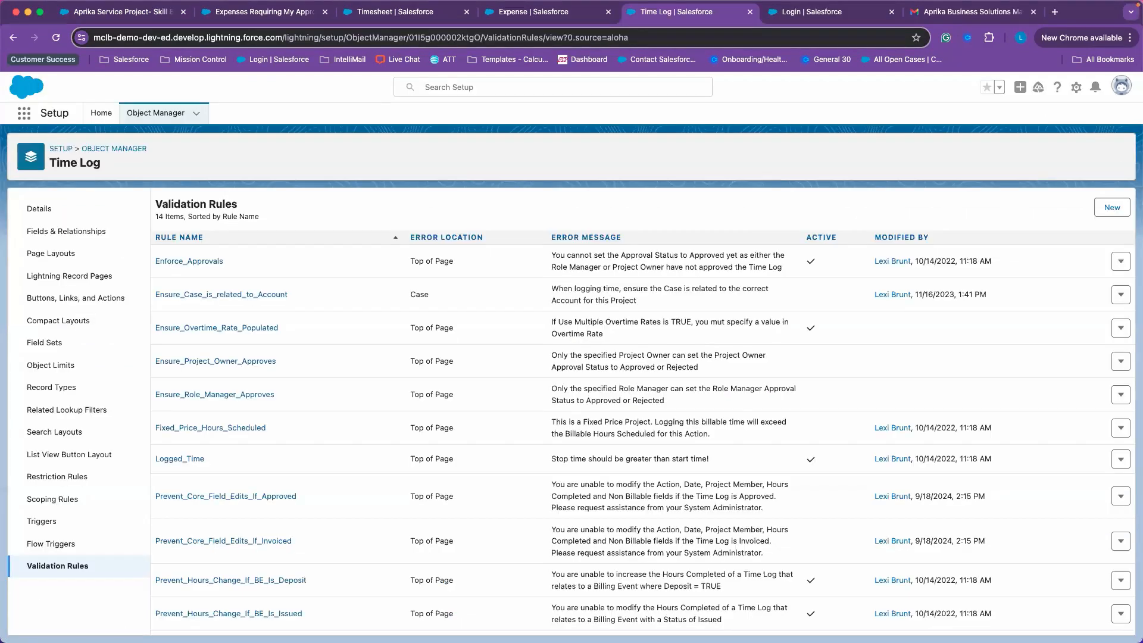
Start a new expense with the Log Expenses utility and assign it to the Aprika Service Project- Skill Based project
left_click(527, 10)
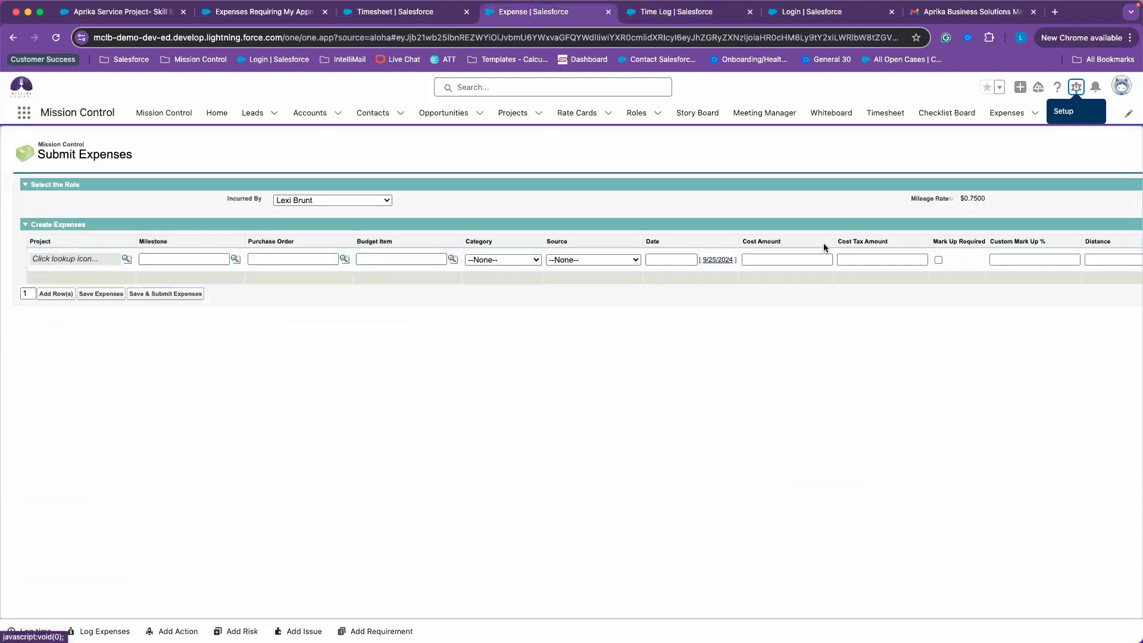
scroll(345, 275, "right", 5)
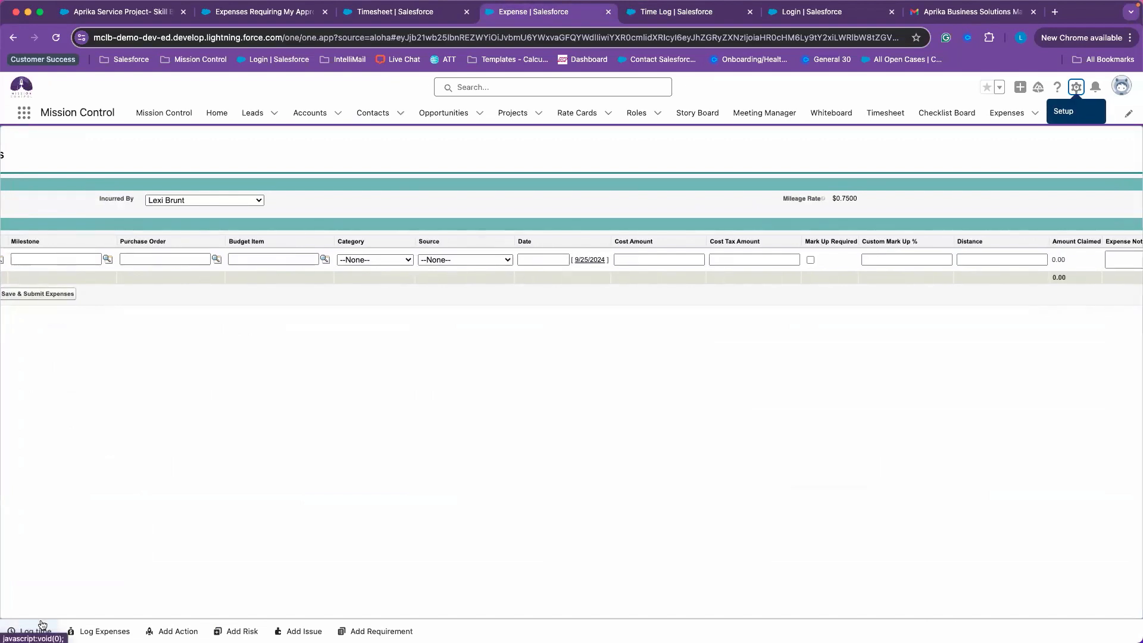
left_click(99, 631)
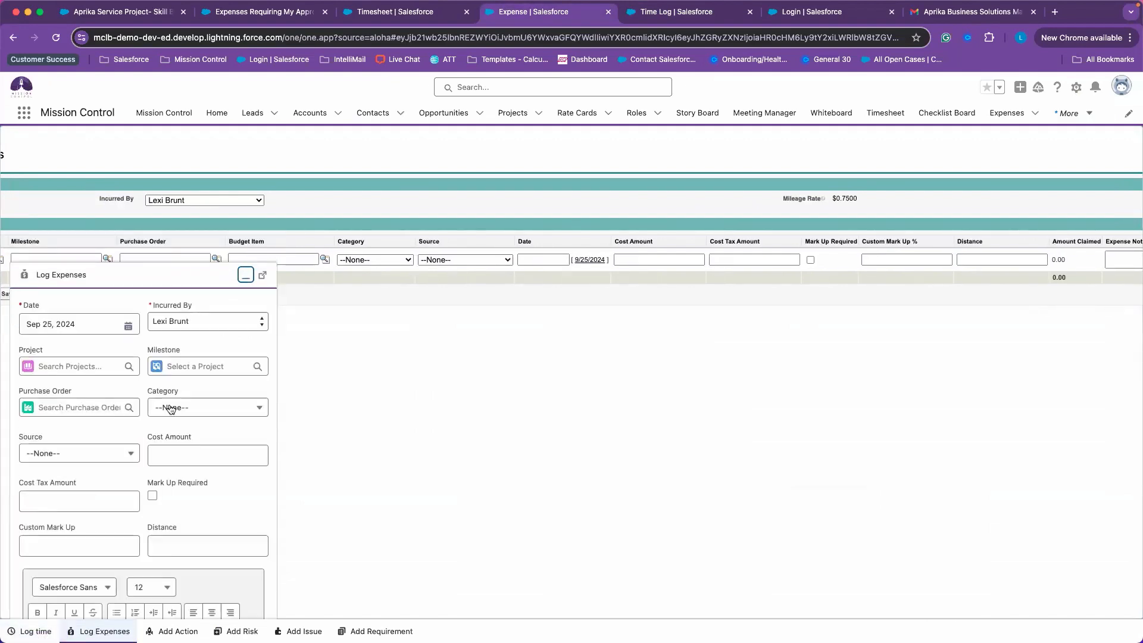
scroll(109, 381, "down", 1)
left_click(108, 346)
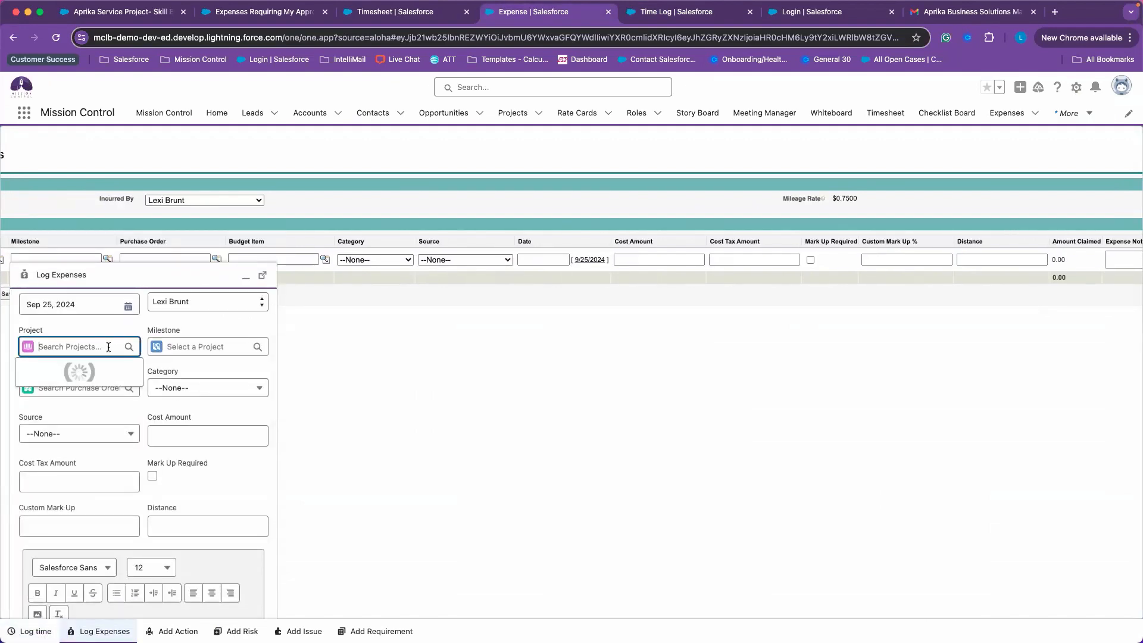
type("apri")
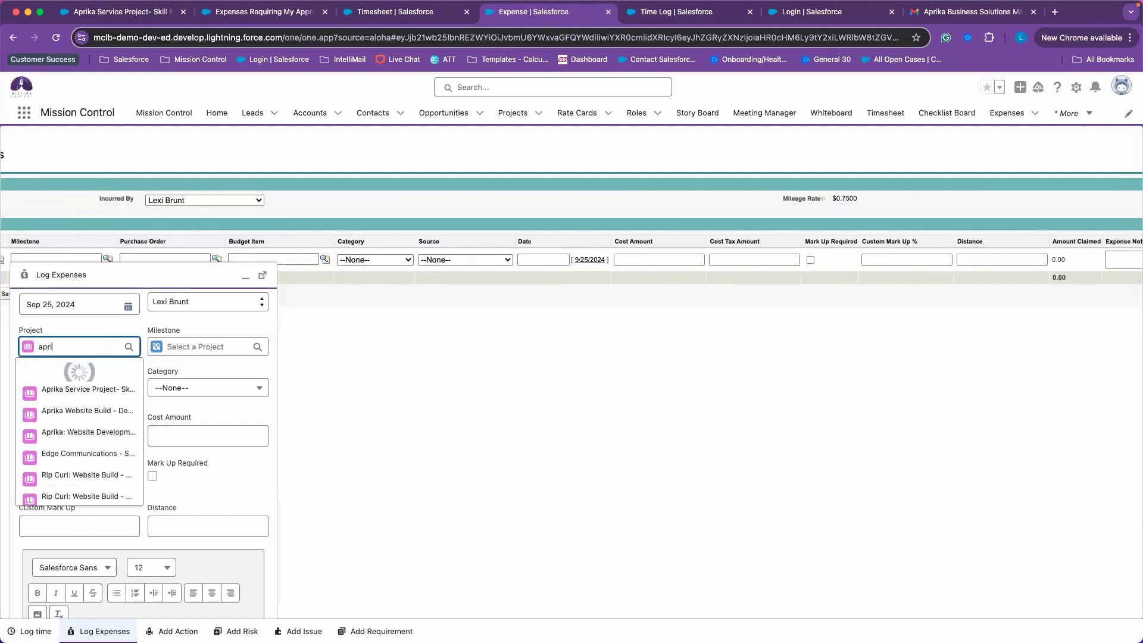
left_click(97, 376)
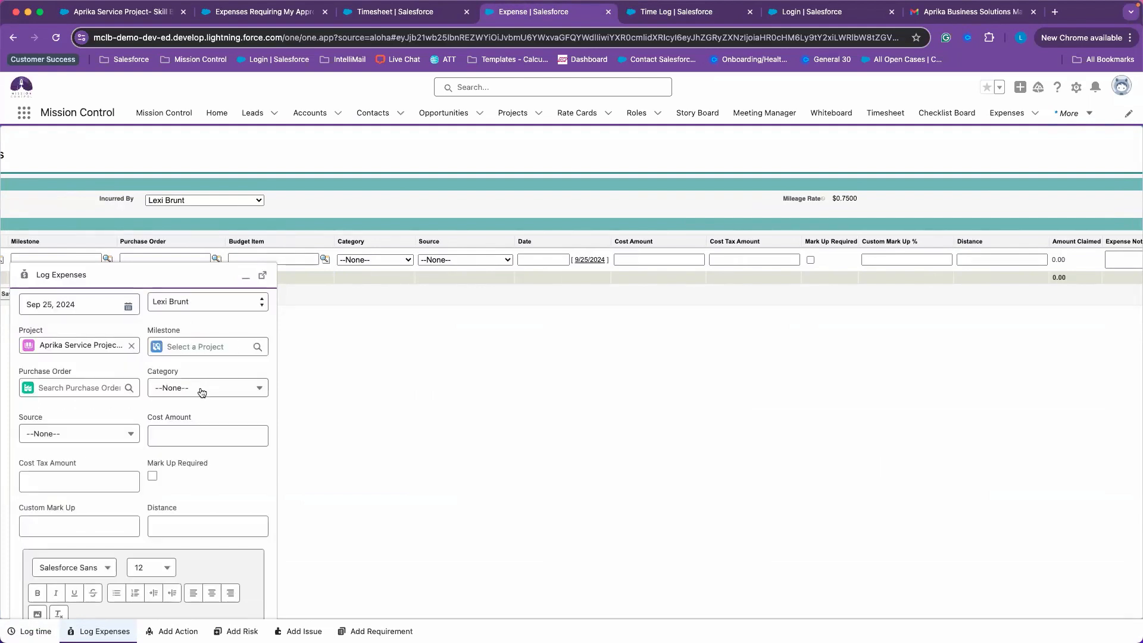
Set the new expense's distance to 300 and its source to Credit Card - Company
scroll(200, 390, "down", 2)
scroll(196, 368, "down", 2)
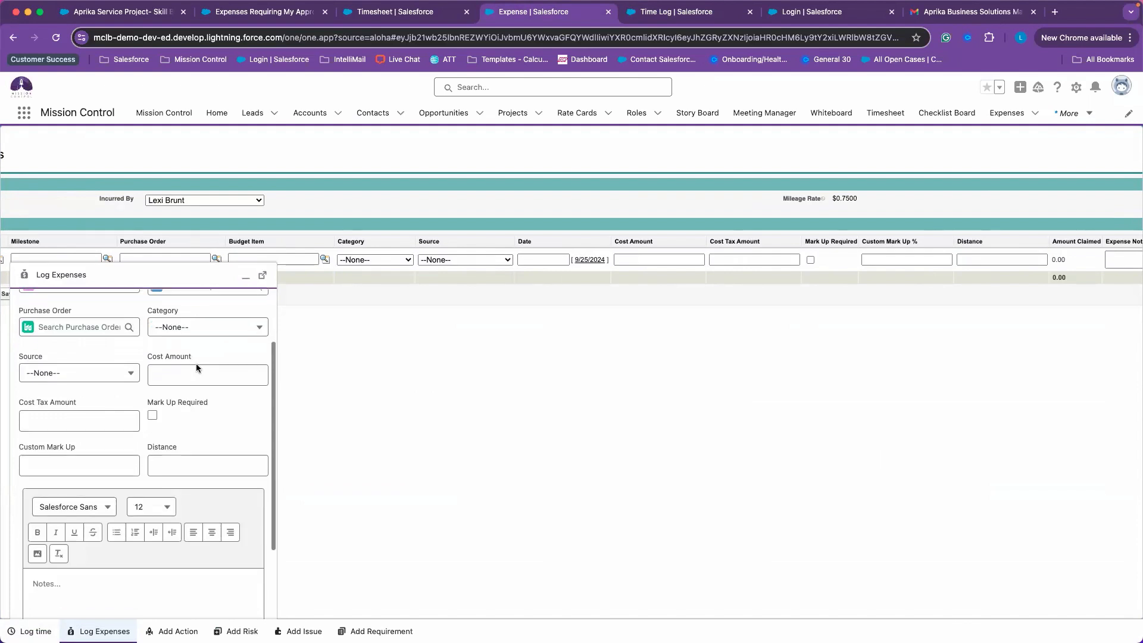
scroll(55, 381, "down", 1)
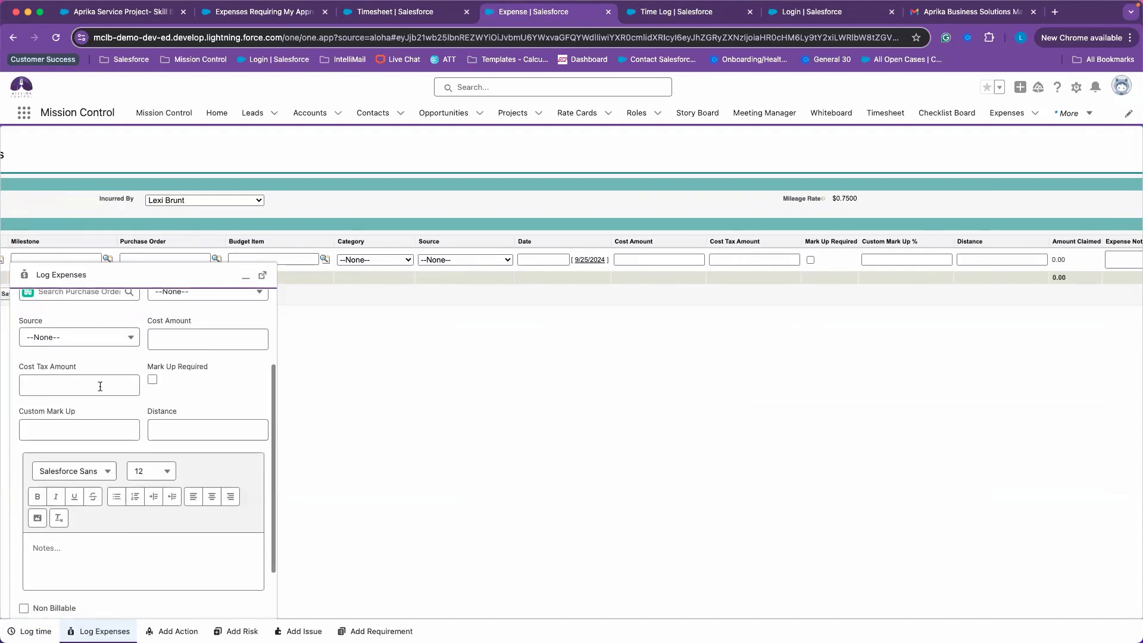
left_click(191, 433)
type("300")
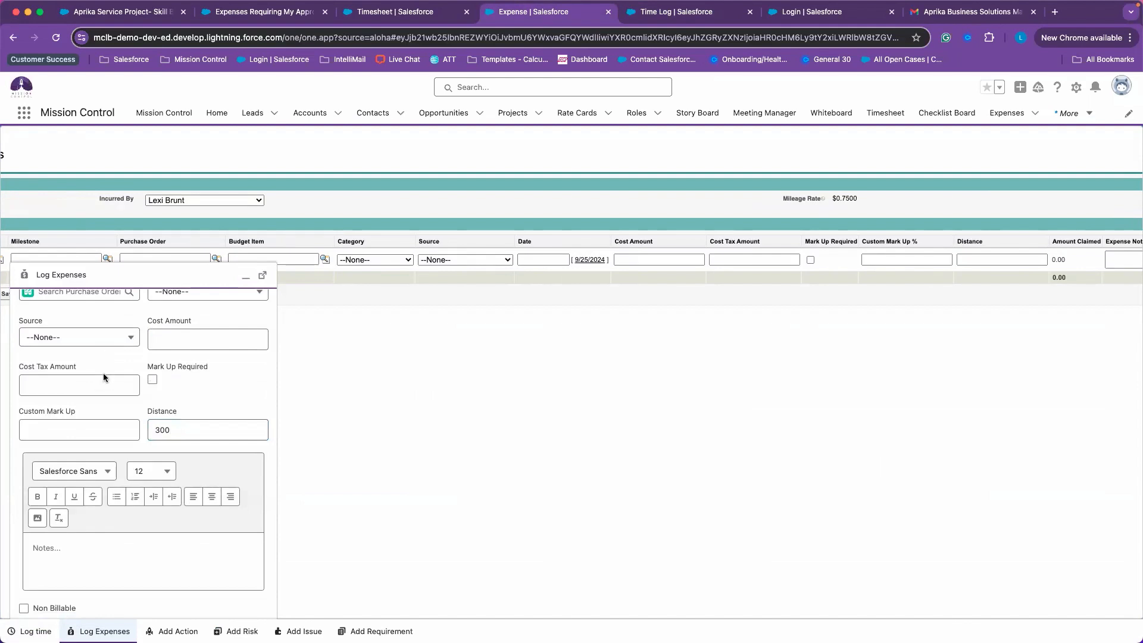
left_click(100, 342)
left_click(103, 403)
Enter the note "Travel to conference" and attach Milestone Pahge Layout 7.png as the expense receipt
scroll(98, 405, "down", 3)
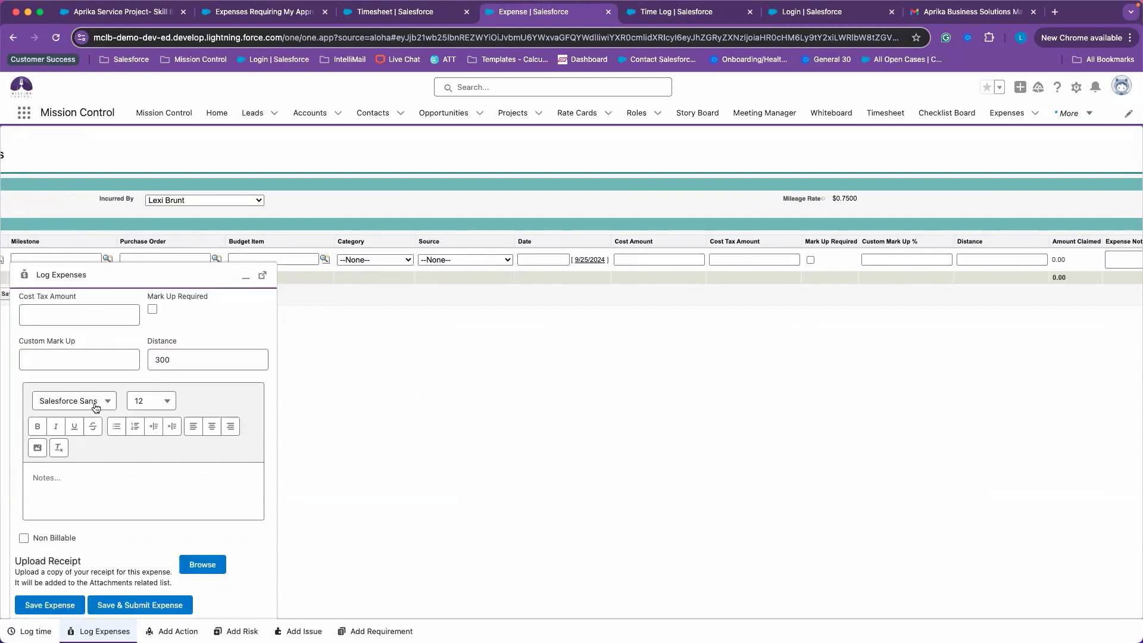
left_click(67, 496)
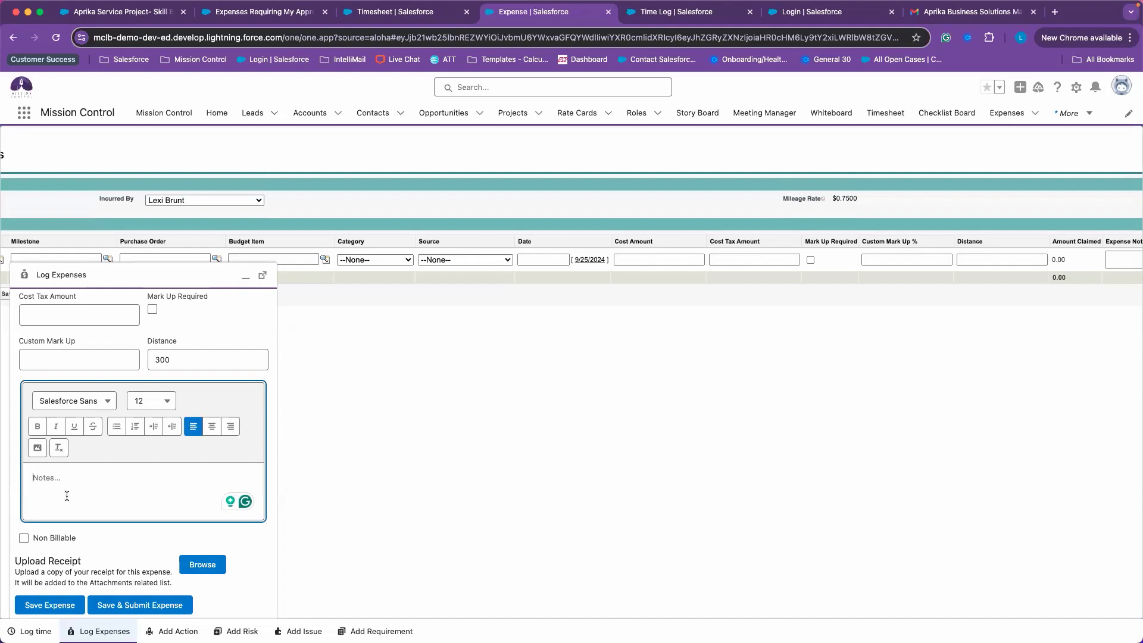
type("Ta")
type("avel to conf")
type("erence")
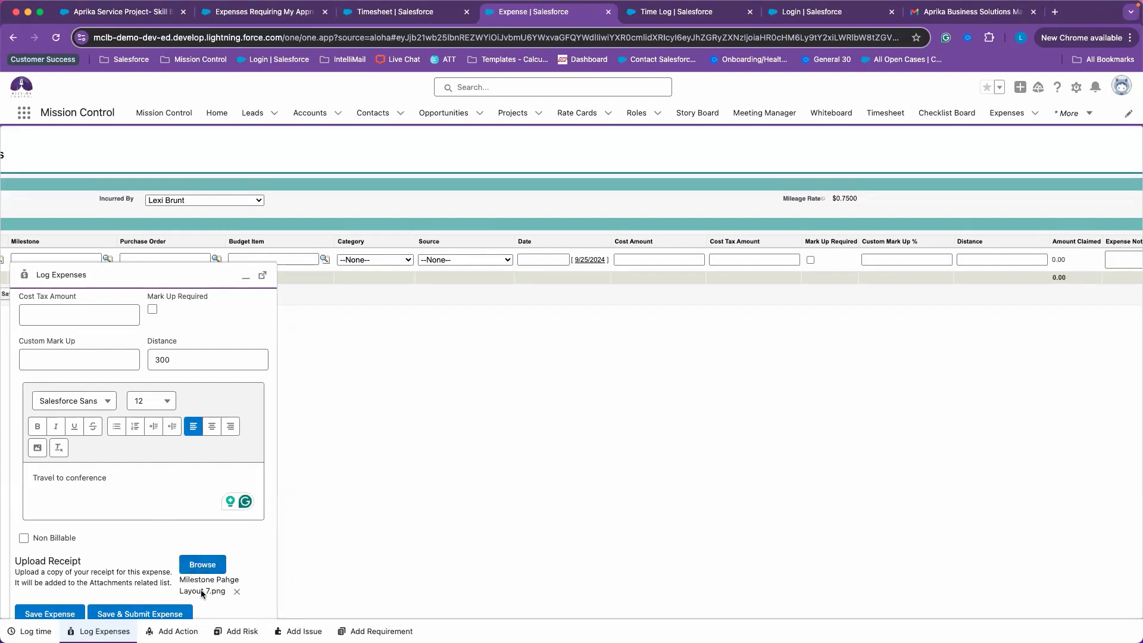
Save the logged travel expense and submit it for approval
scroll(204, 596, "down", 1)
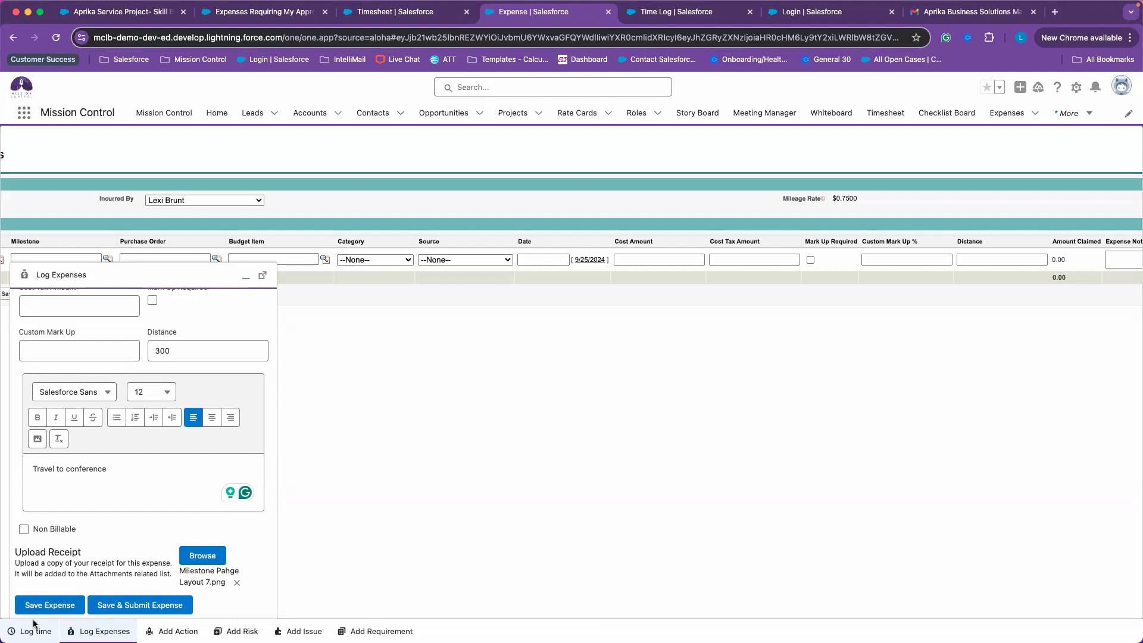
left_click(160, 608)
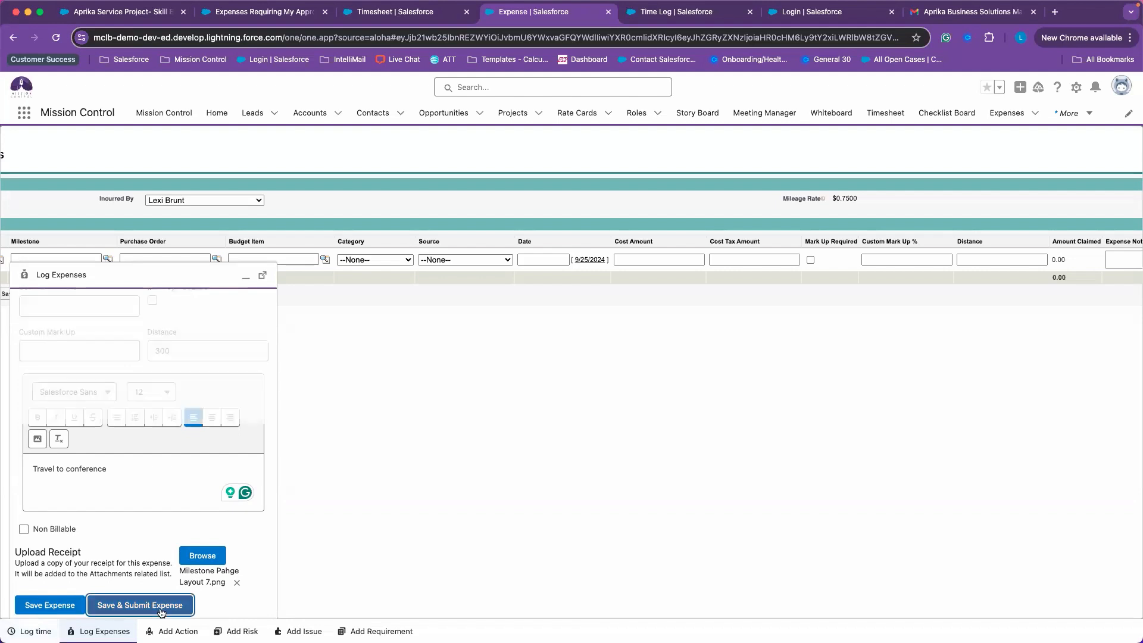
left_click_drag(124, 558, 118, 531)
left_click(130, 613)
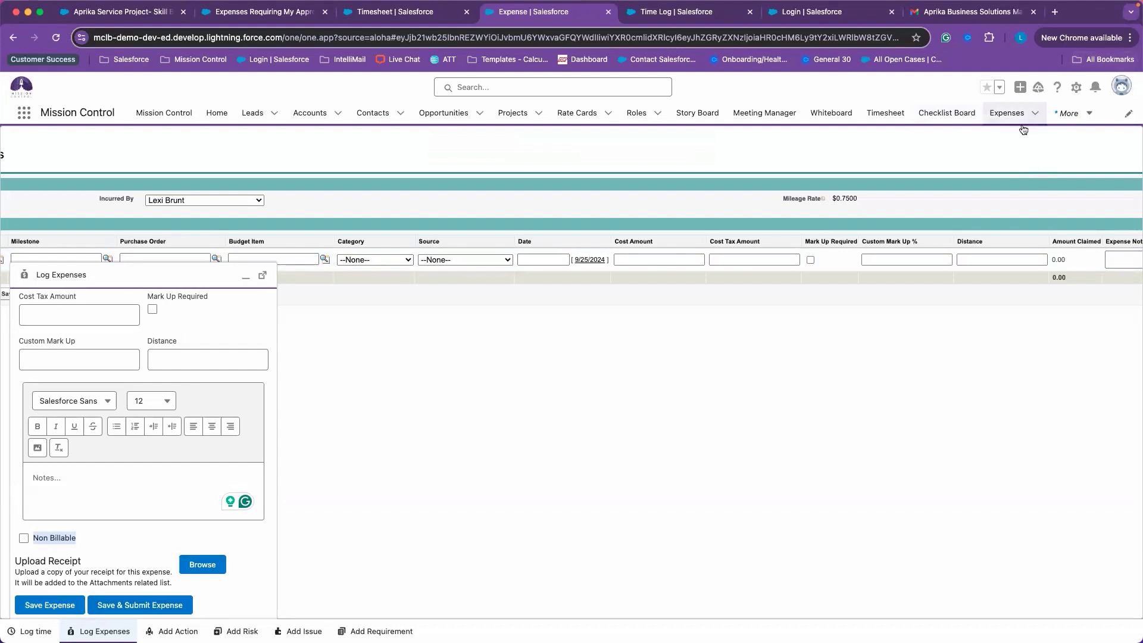
Show the Expenses Requiring My Approval list and open the related attachments of expense EXP:000032
left_click(1006, 113)
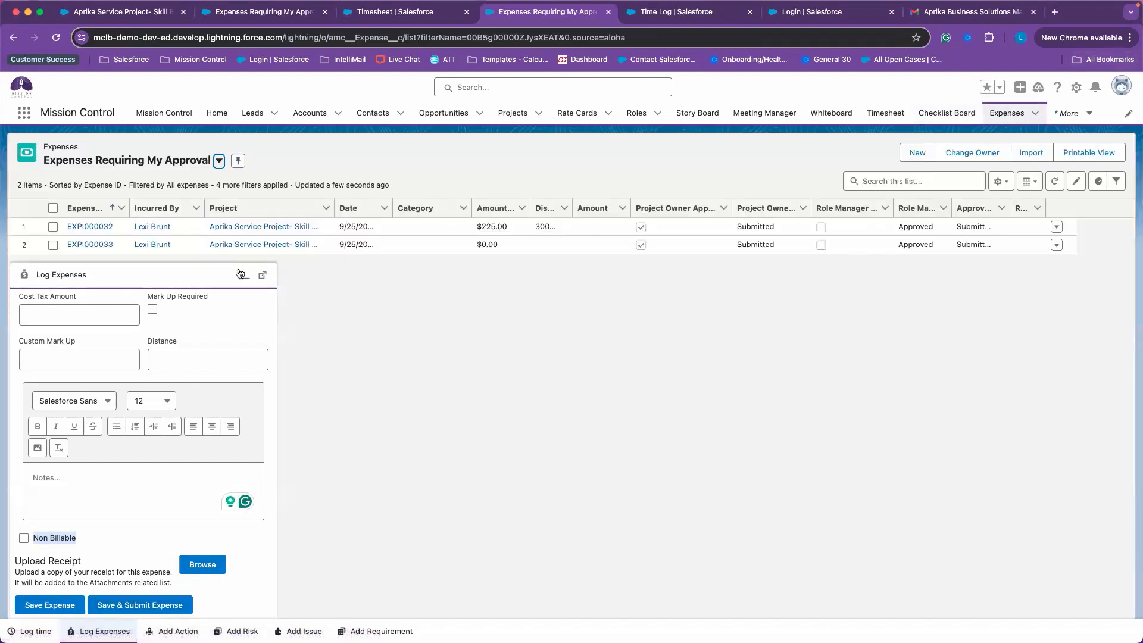
left_click(241, 274)
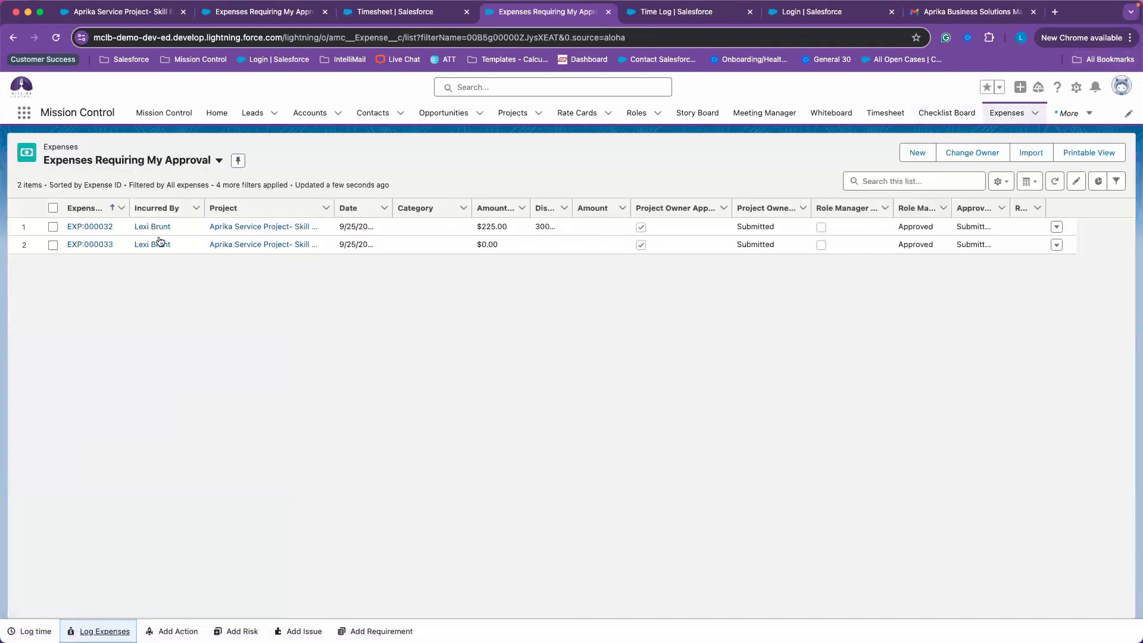
left_click(173, 162)
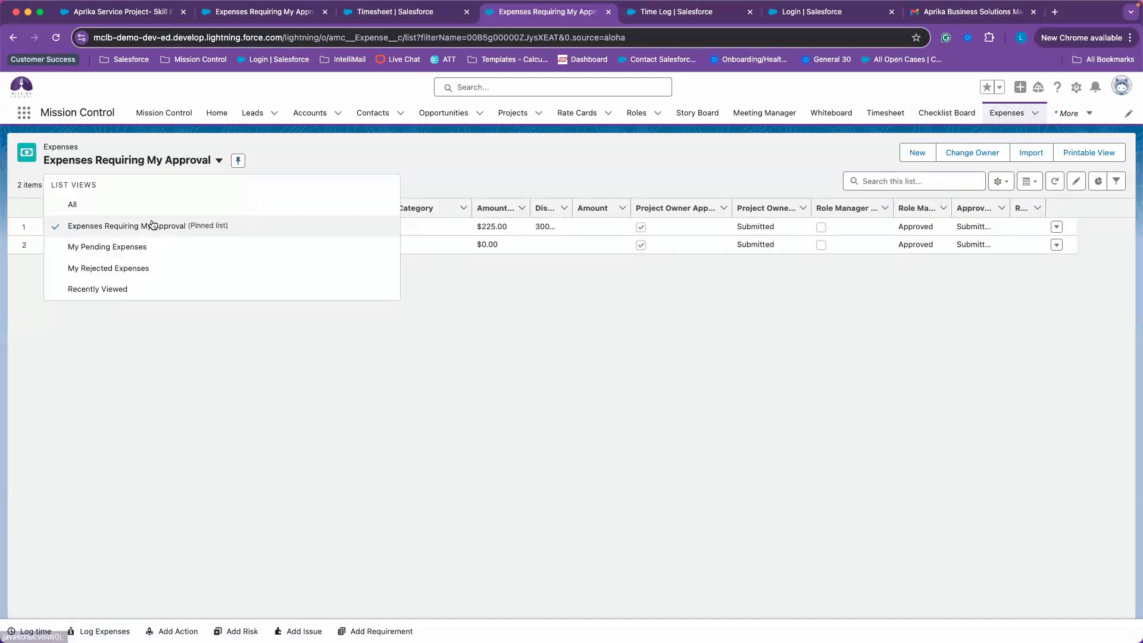
left_click(148, 225)
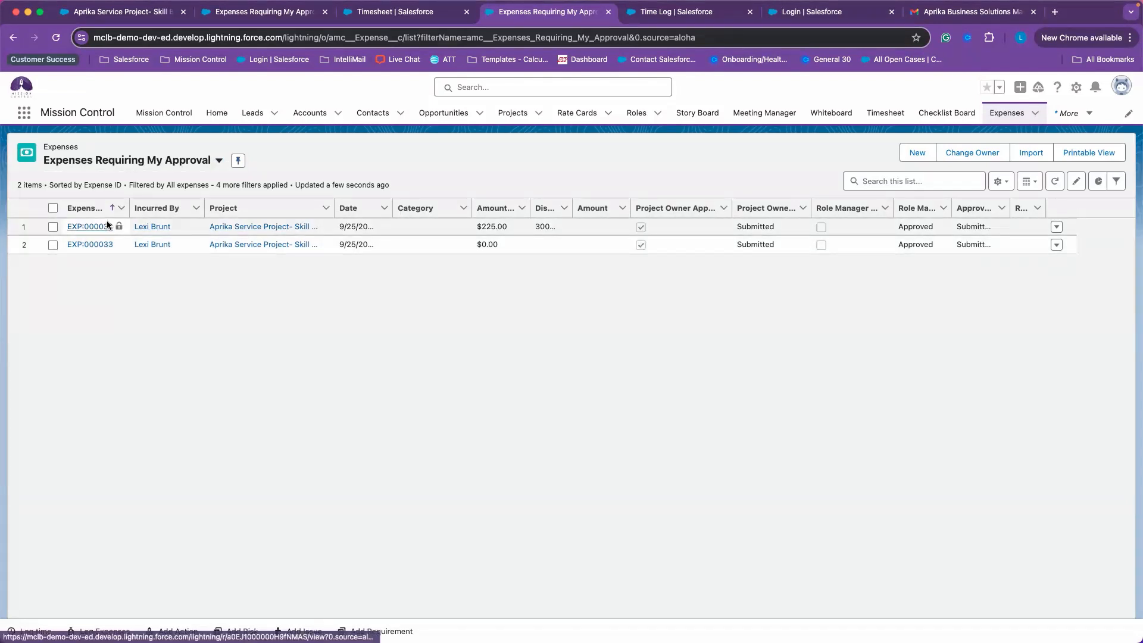
left_click(88, 227)
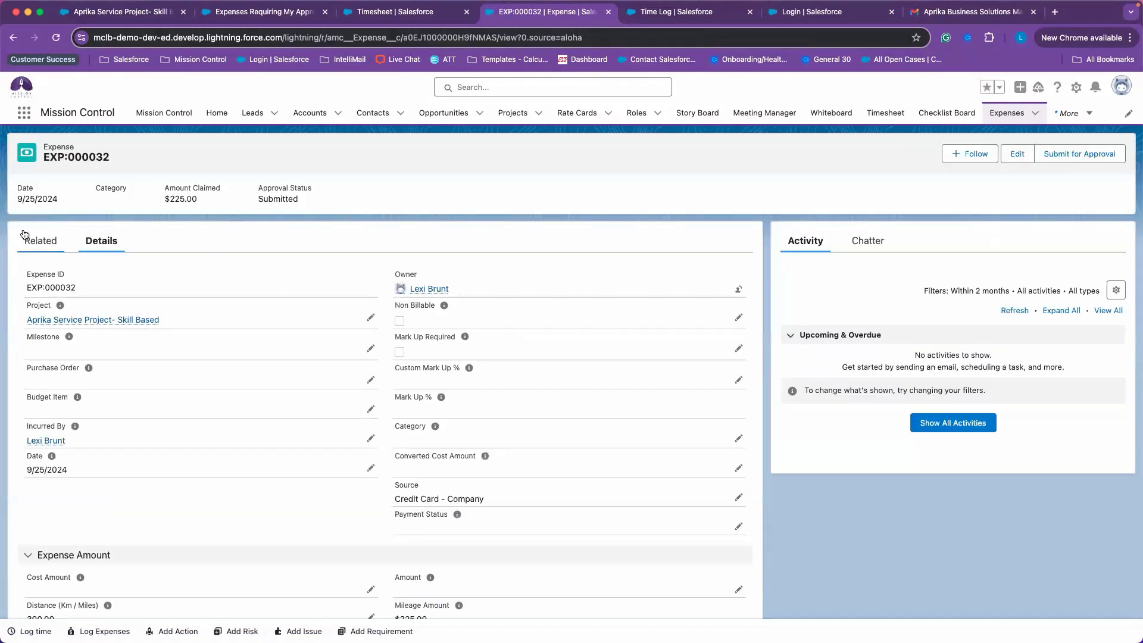
left_click(30, 239)
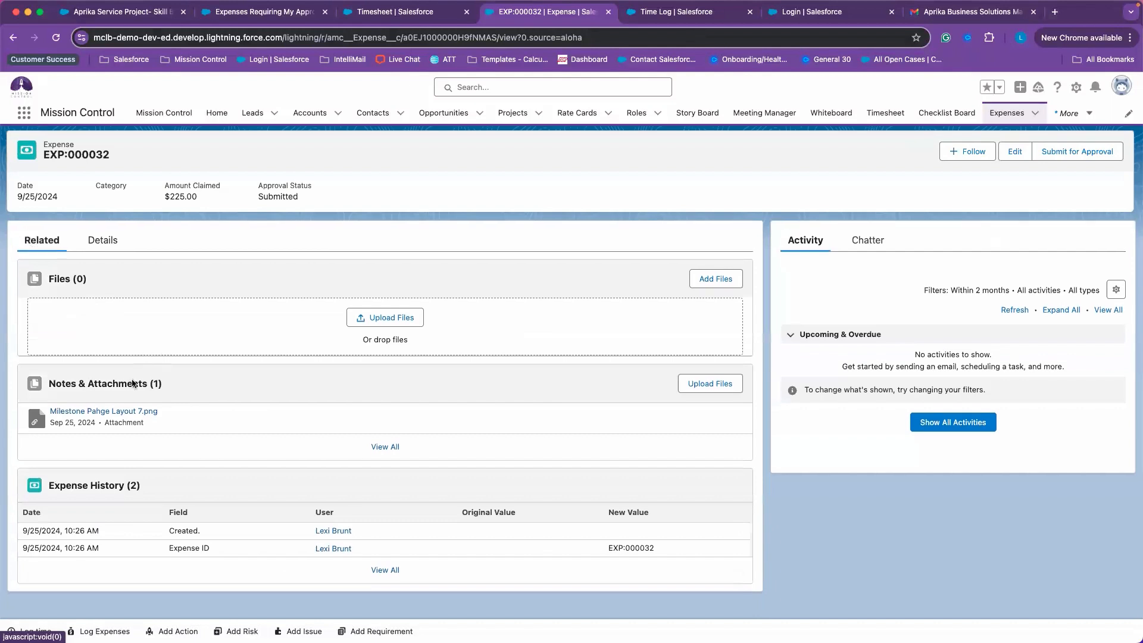